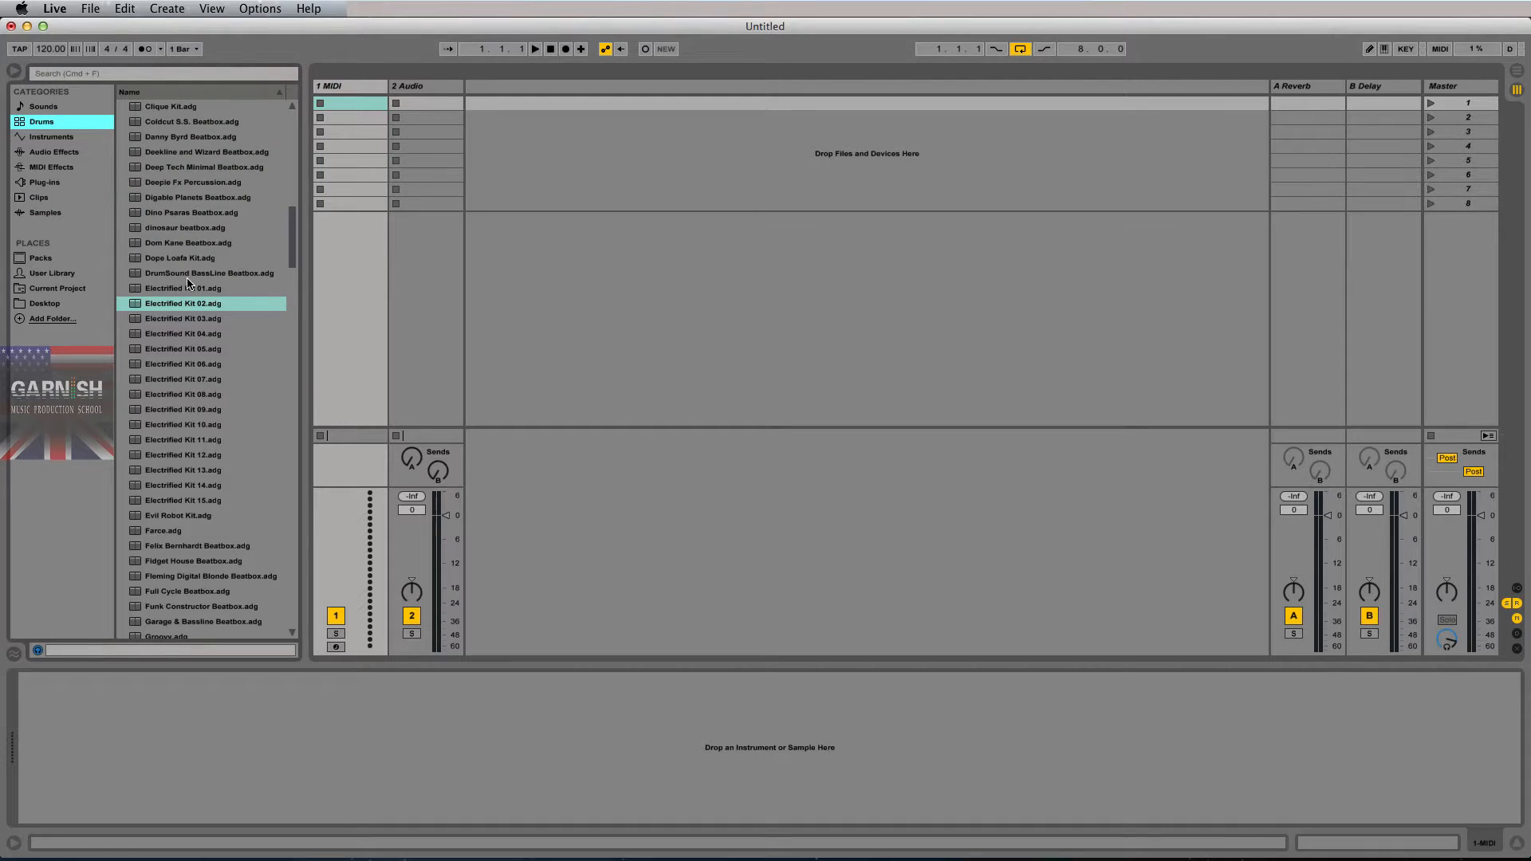
- Preview the Electrified Kit presets and load Electrified Kit 02.adg onto the first MIDI track
left_click(184, 301)
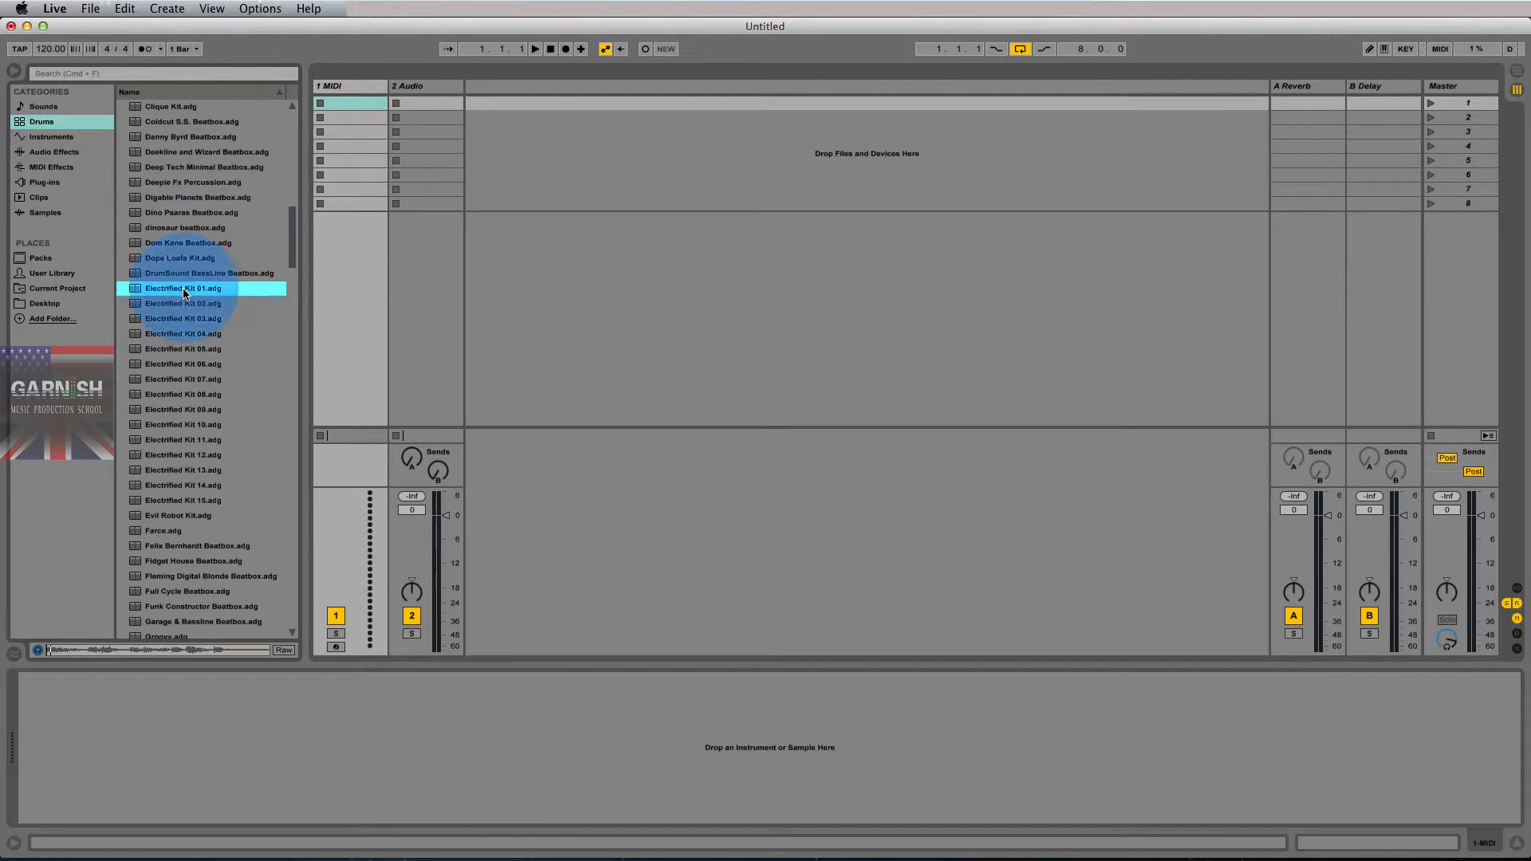
left_click(192, 333)
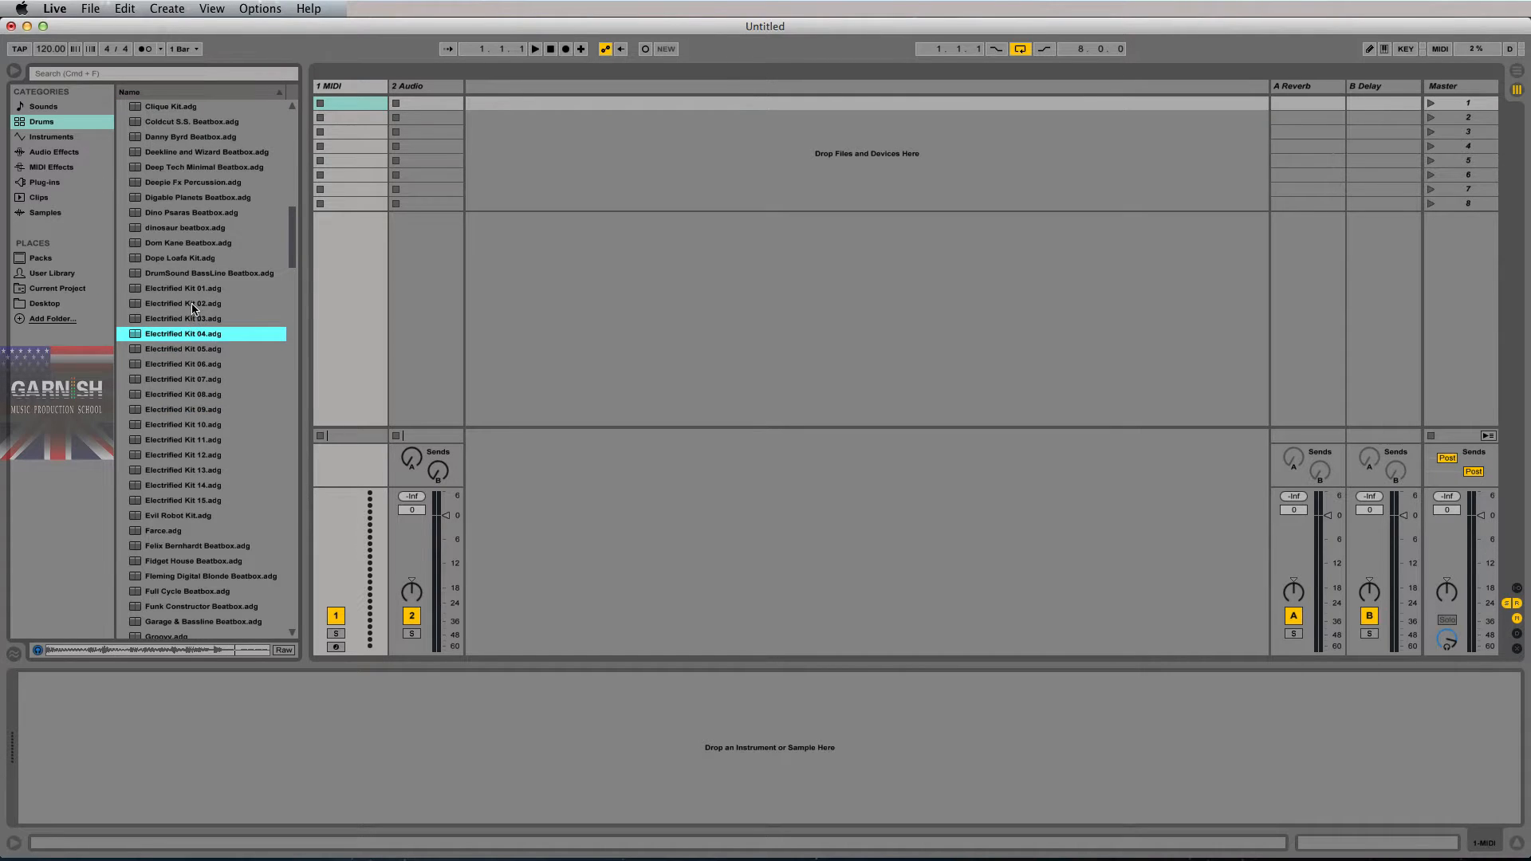
left_click(192, 306)
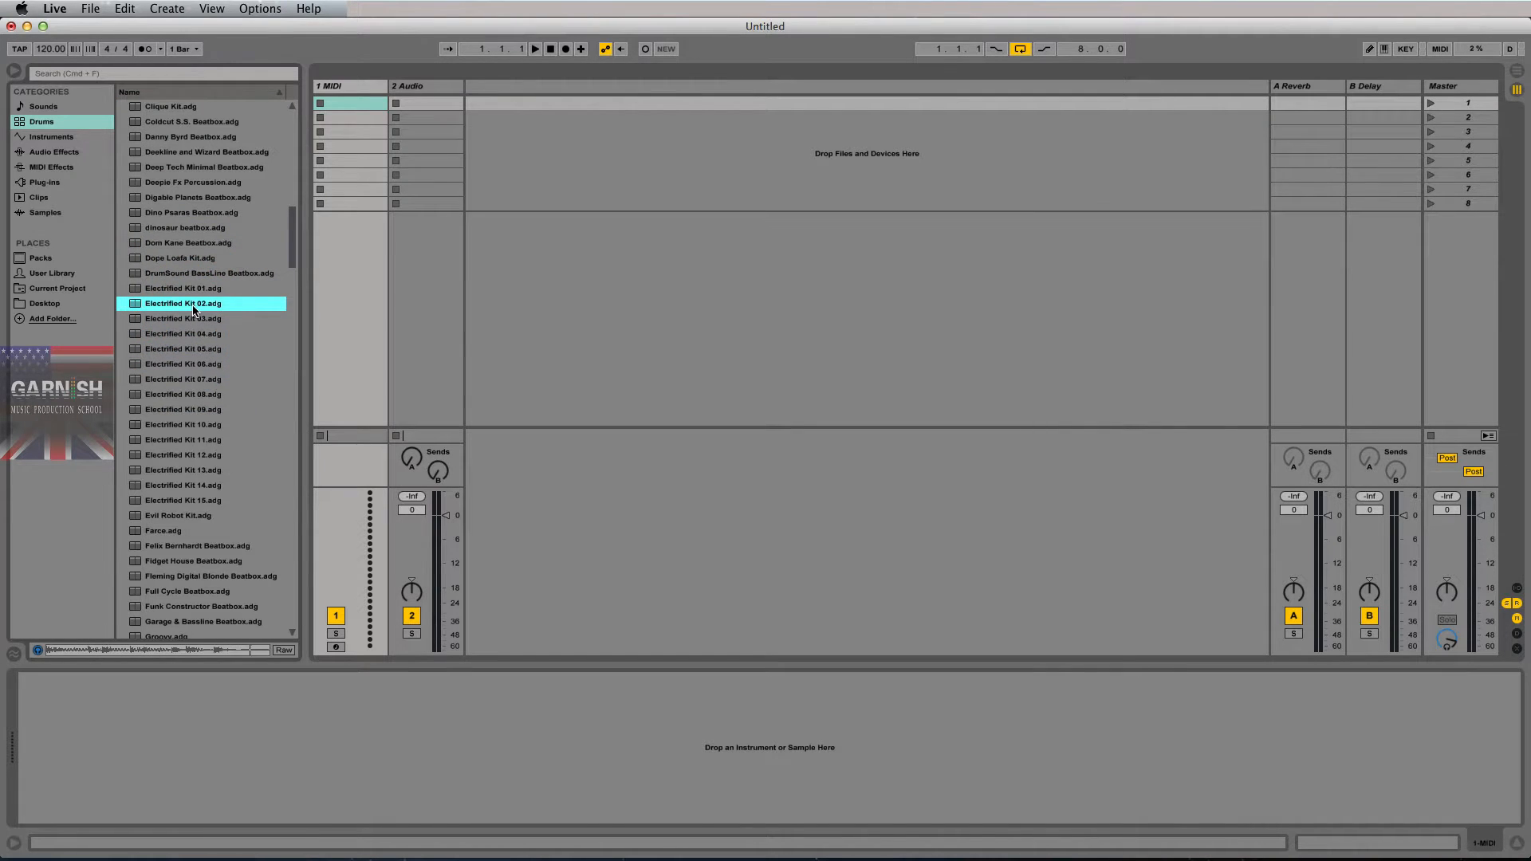
key("space")
left_click_drag(185, 305, 342, 273)
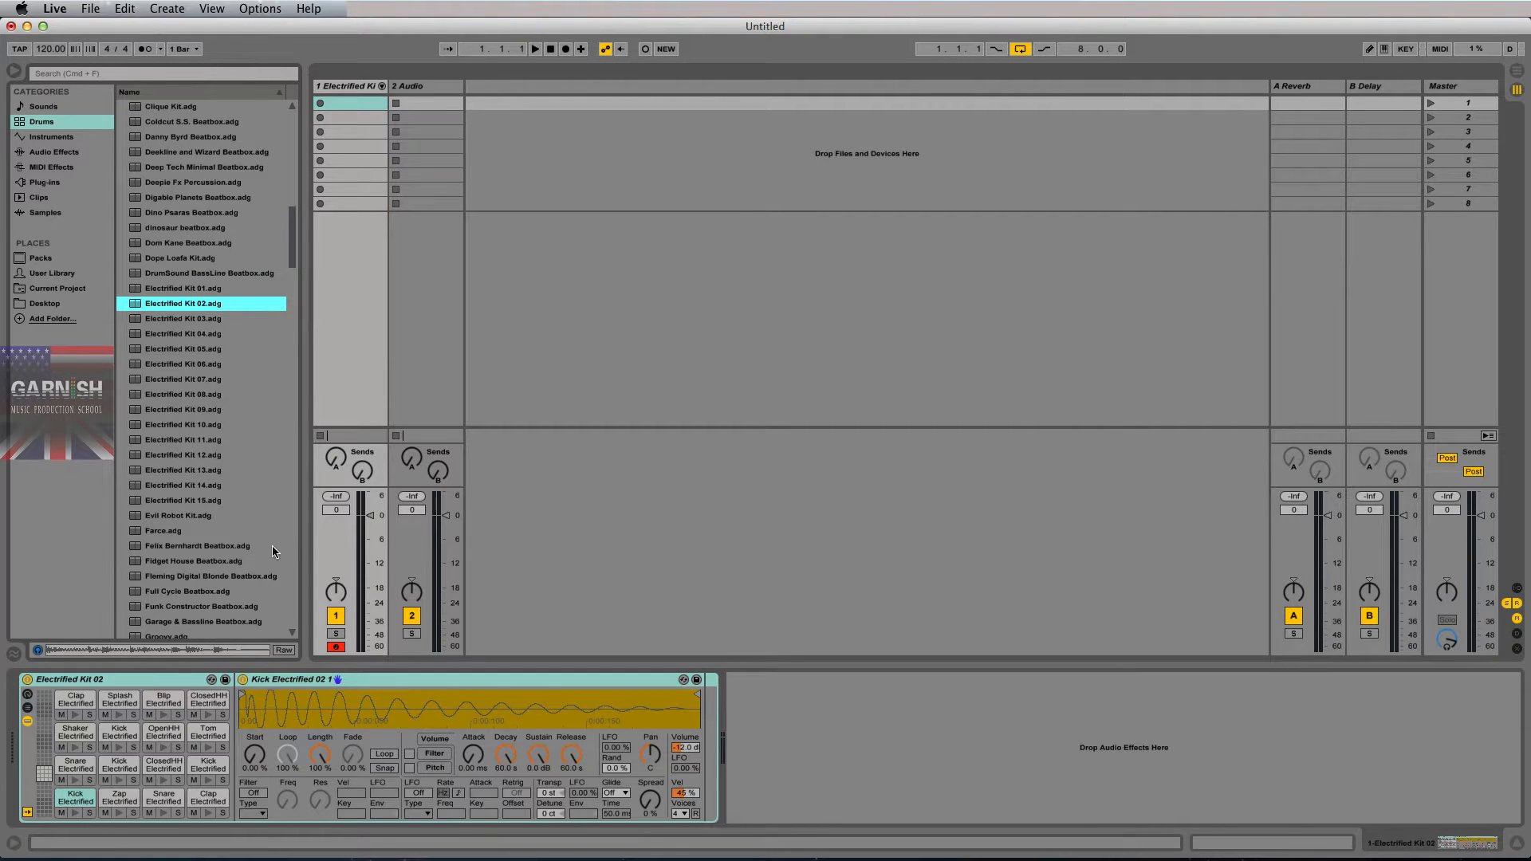
- Audition the drum rack's pads, including the kick, snare, clap, closed hi-hat, tom and open hi-hat
left_click(75, 813)
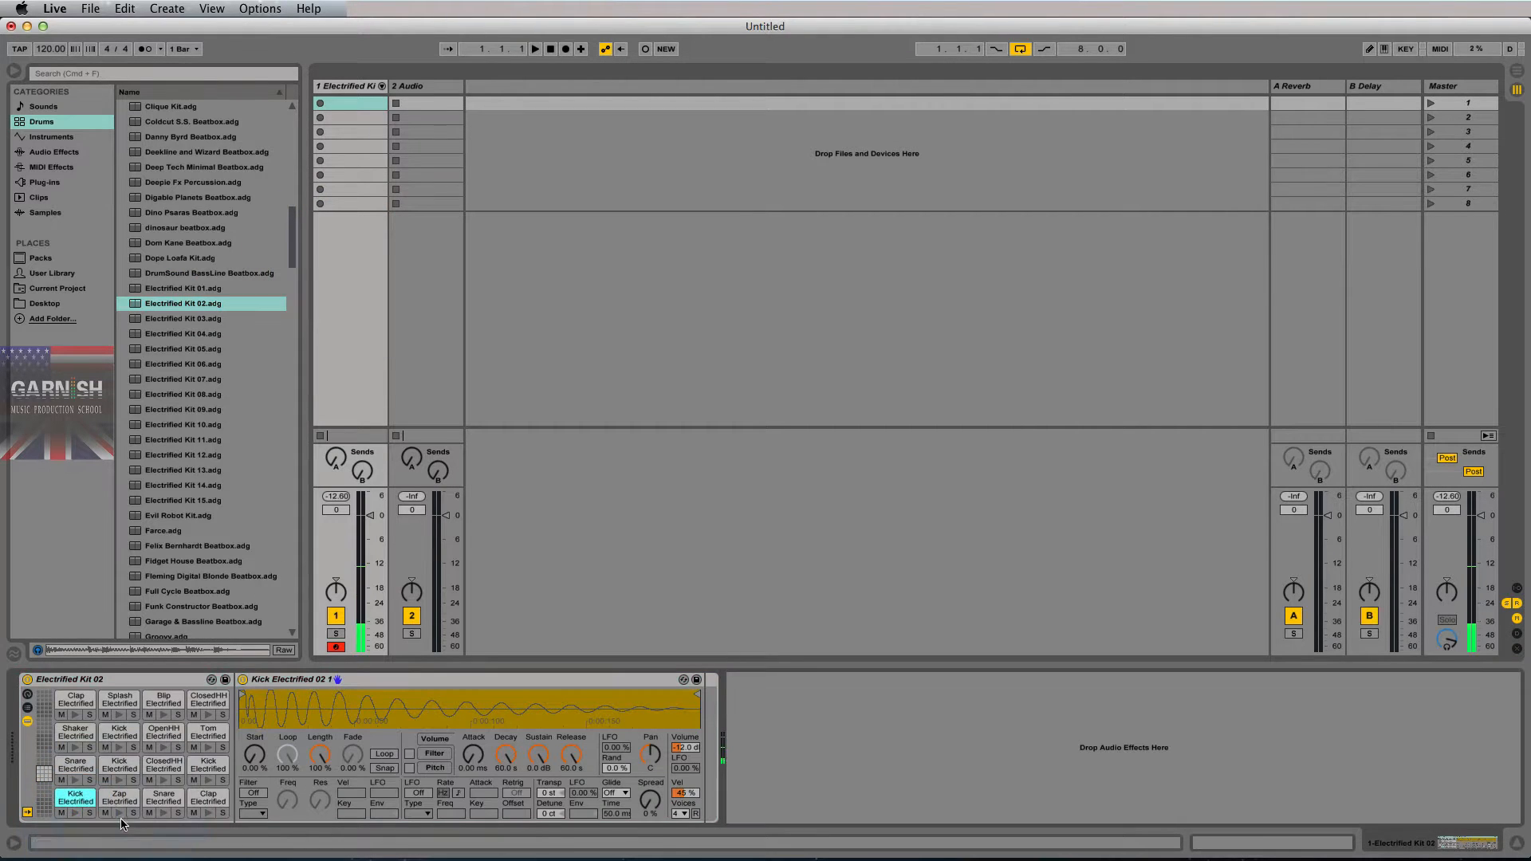
left_click(167, 814)
left_click(205, 813)
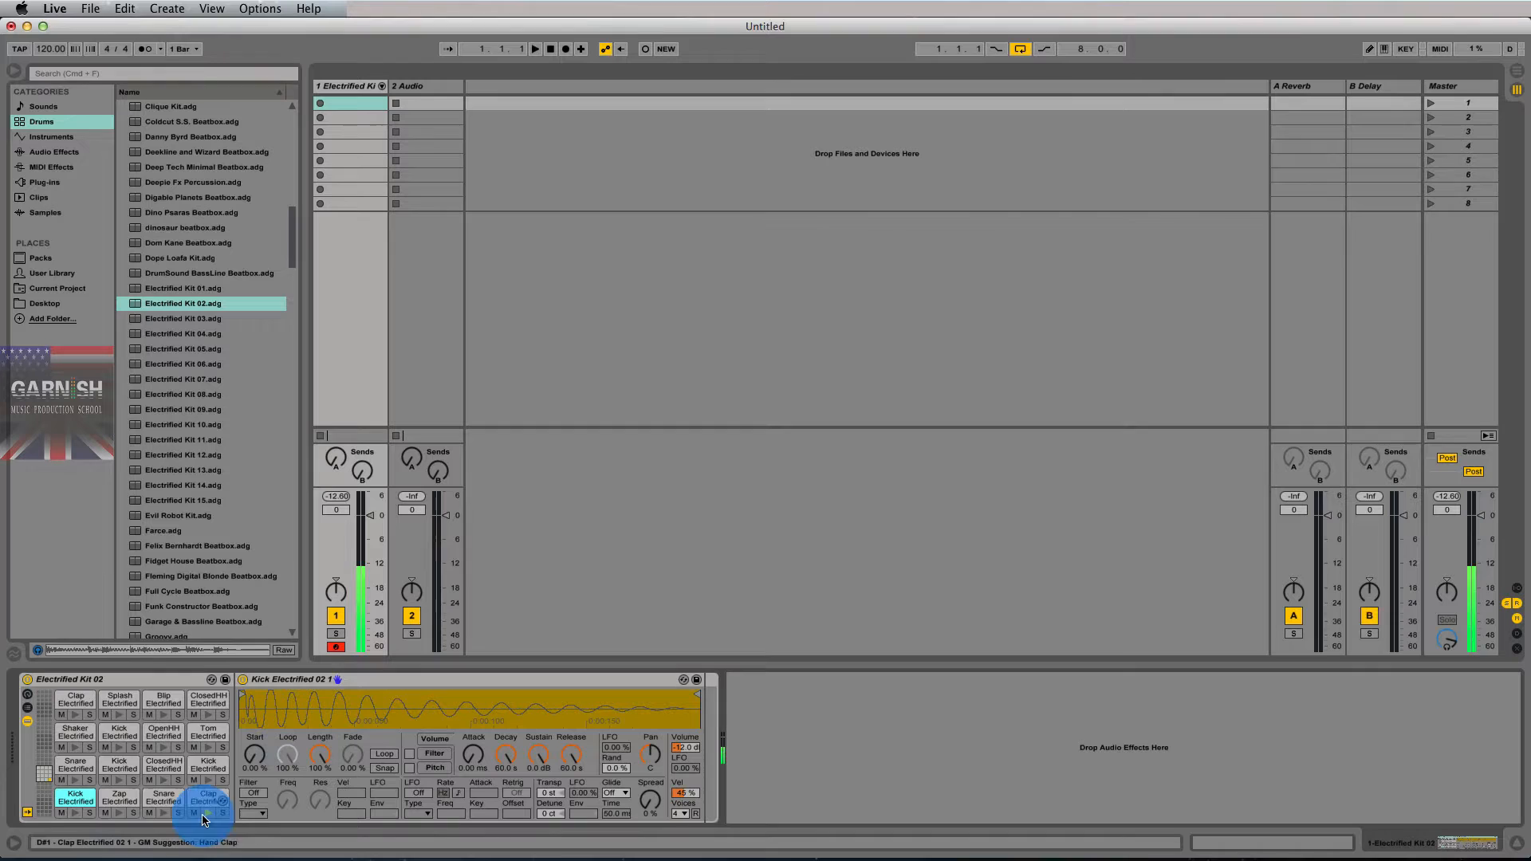
left_click(75, 781)
left_click(120, 780)
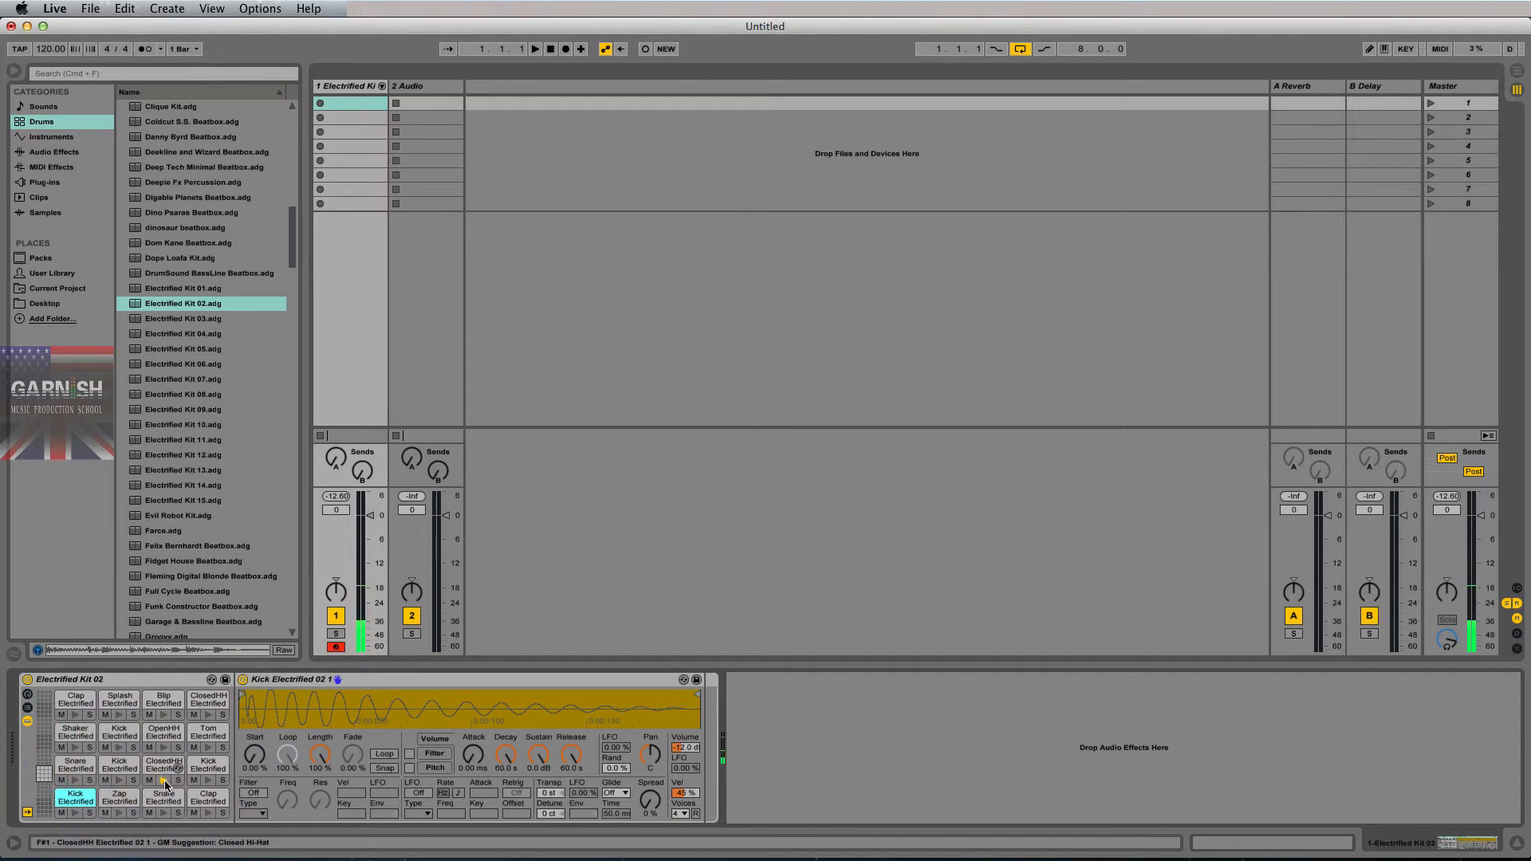
left_click(207, 780)
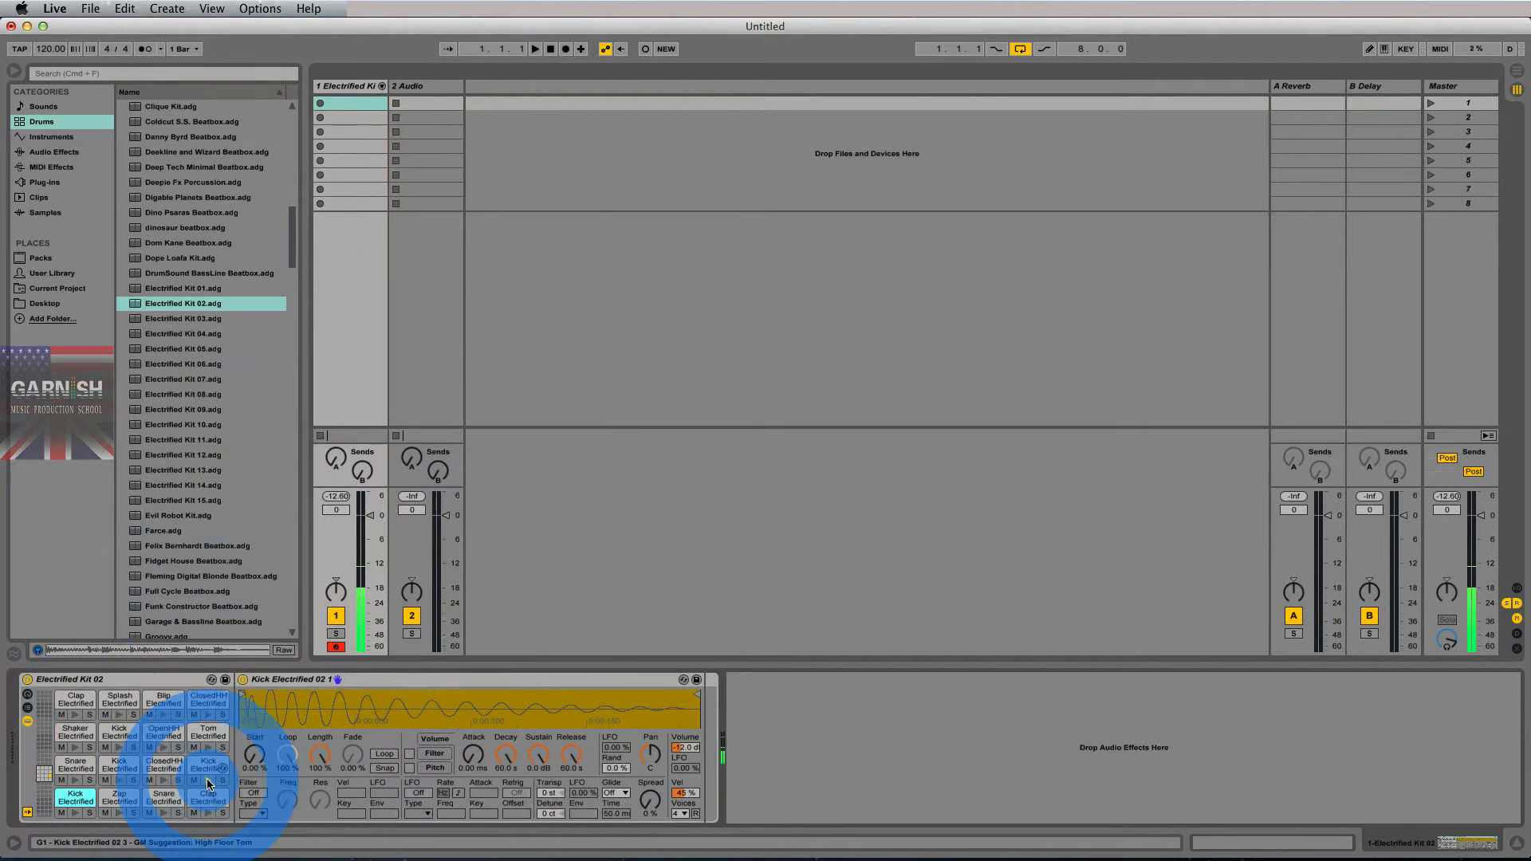
left_click(210, 749)
left_click(161, 748)
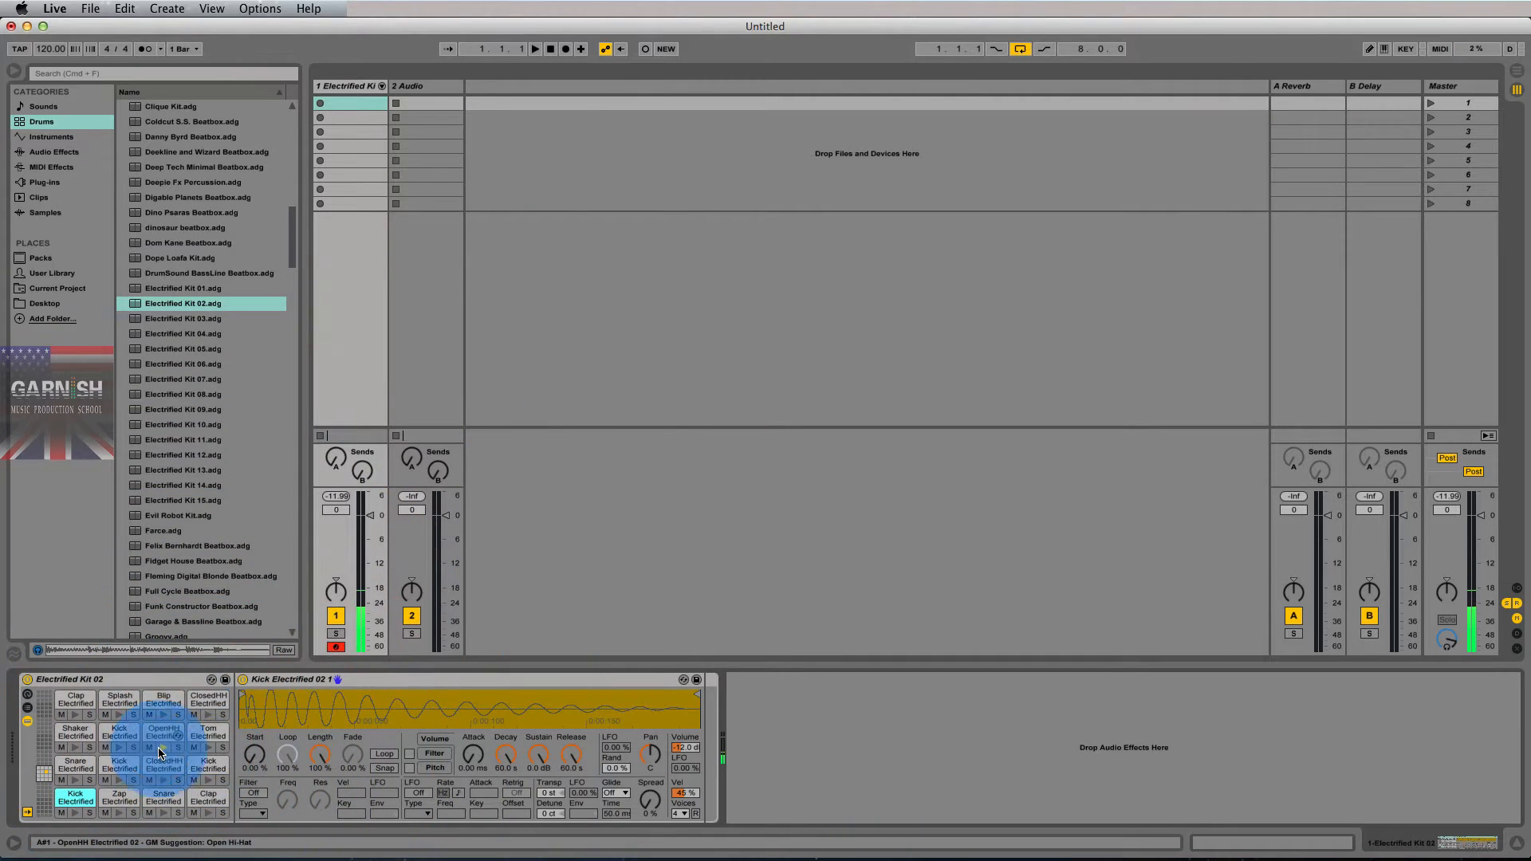
- Create an empty MIDI clip in the drum track's first slot and turn on the metronome
left_click(355, 87)
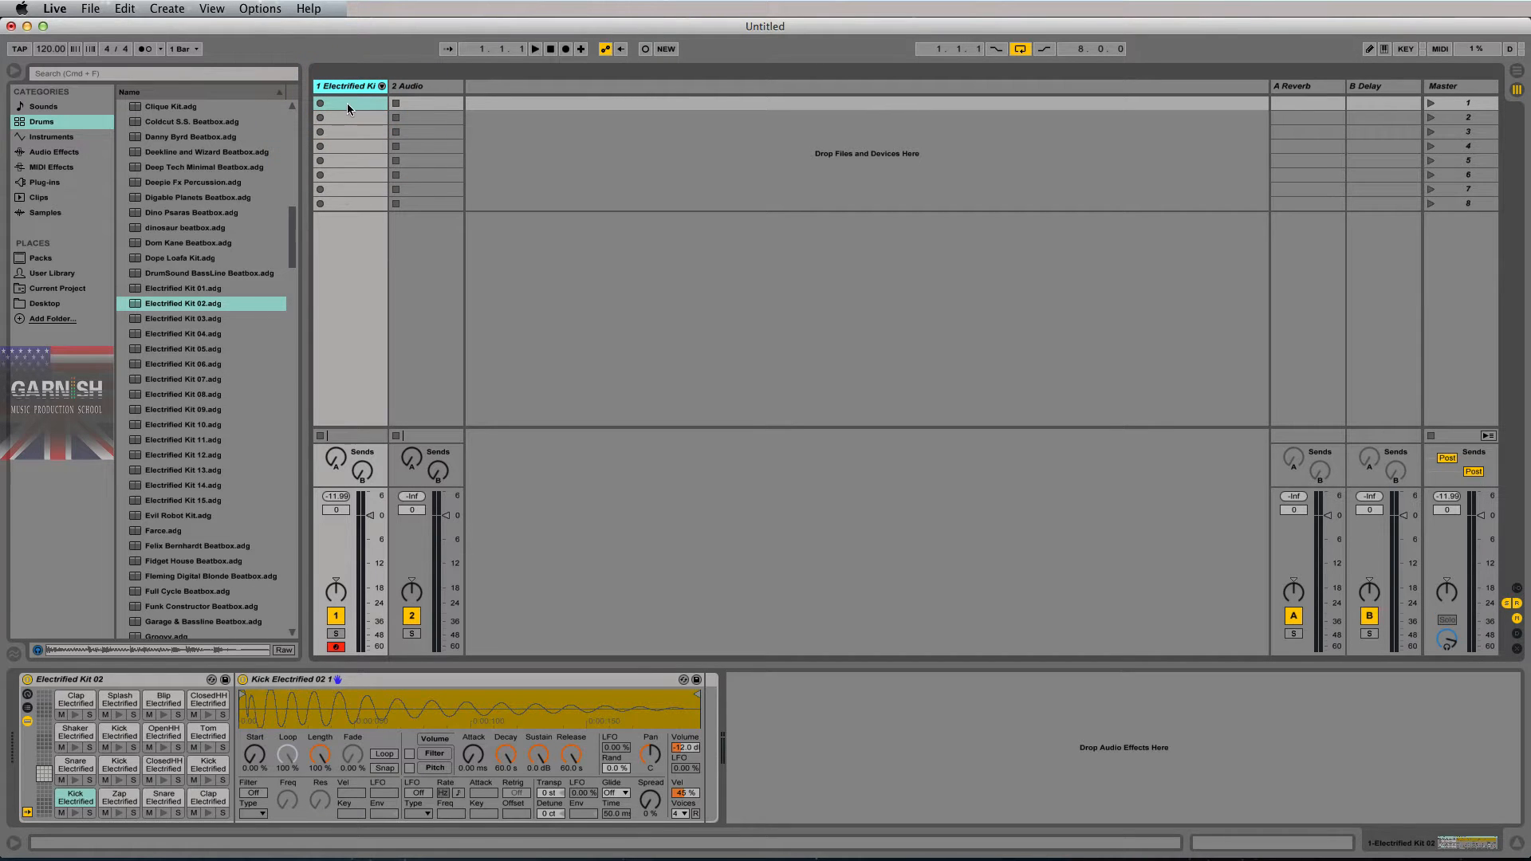
double_click(346, 103)
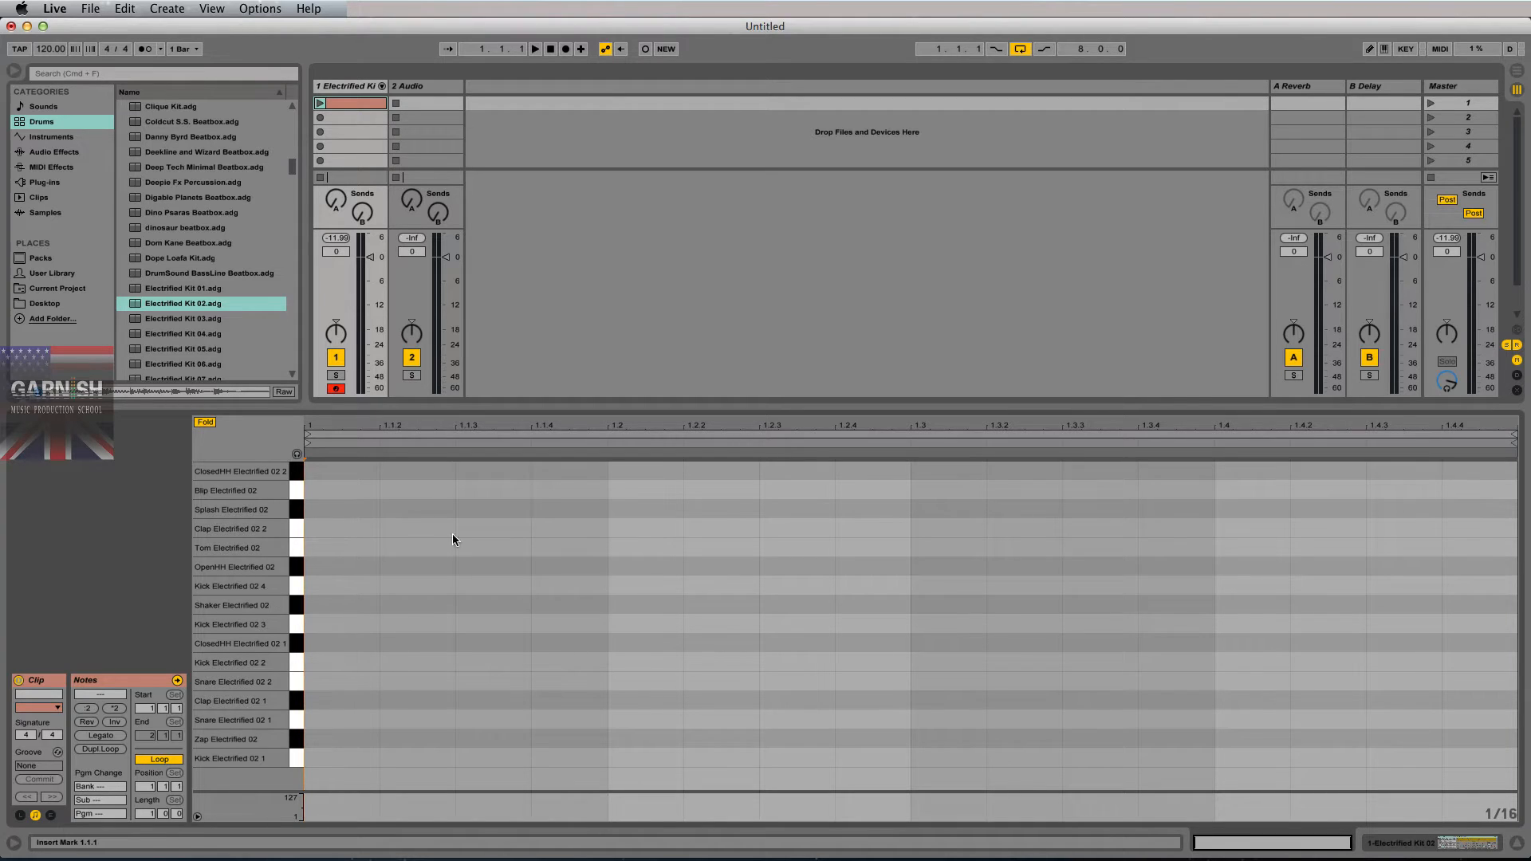
left_click(148, 50)
- Enable note preview in the clip's note editor and audition the clap, splash, blip, kick and tom sounds
left_click(296, 634)
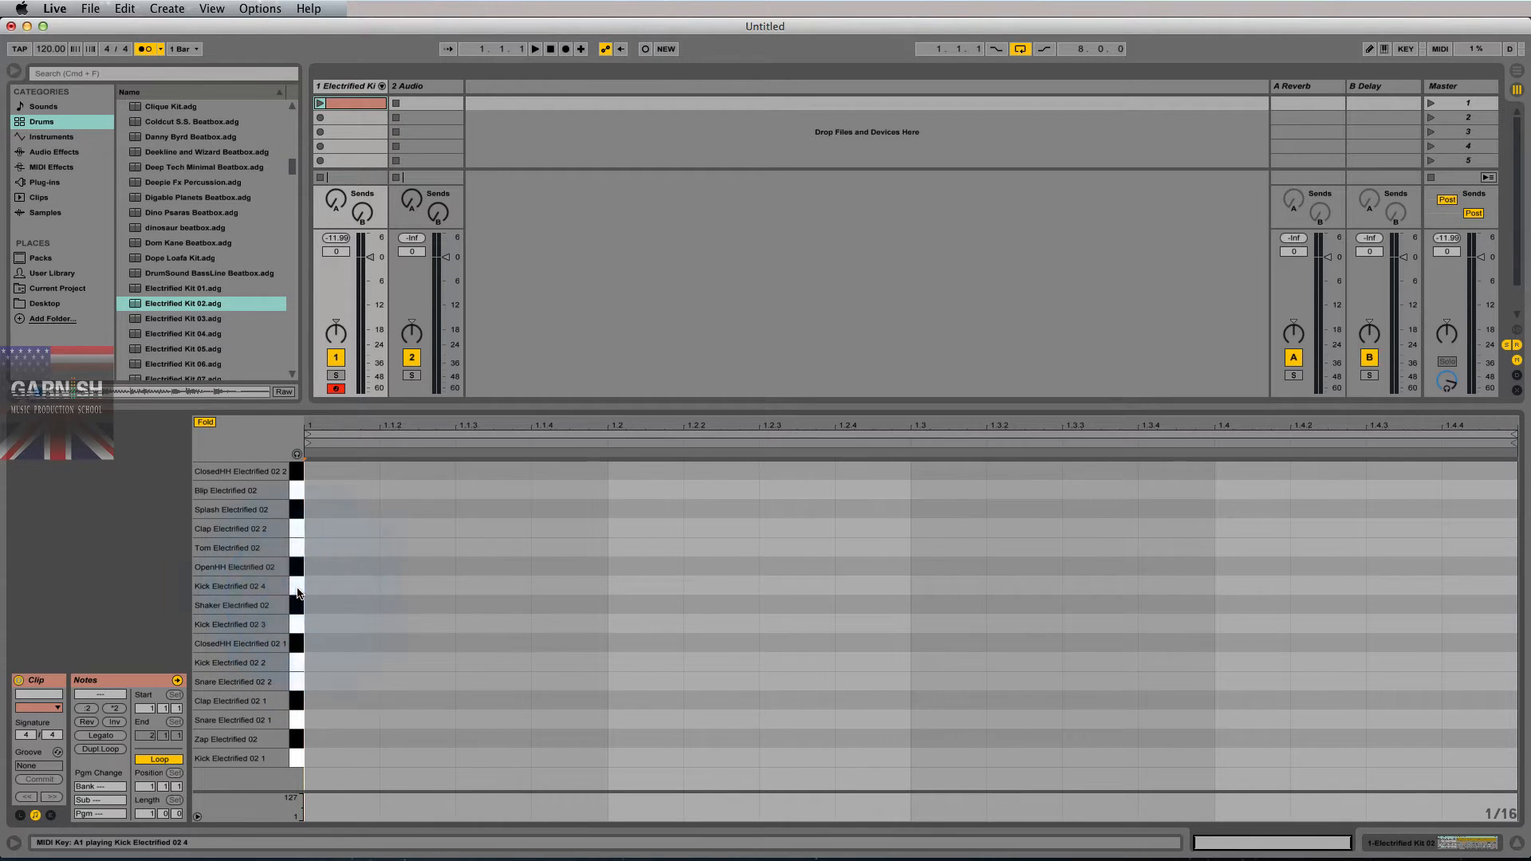
left_click(296, 455)
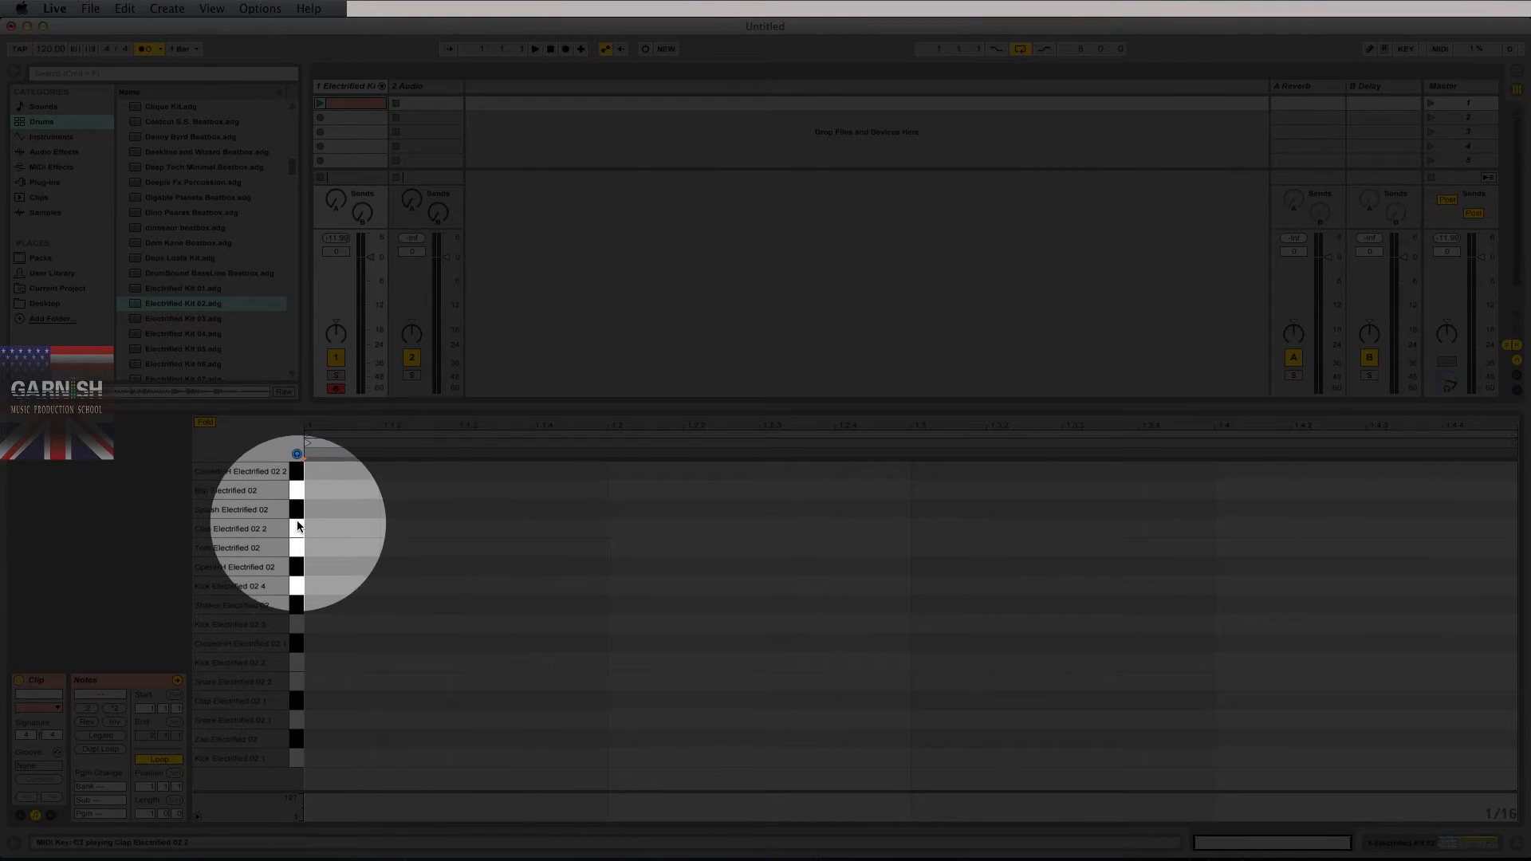
left_click(297, 530)
left_click(298, 511)
left_click(297, 490)
left_click(298, 511)
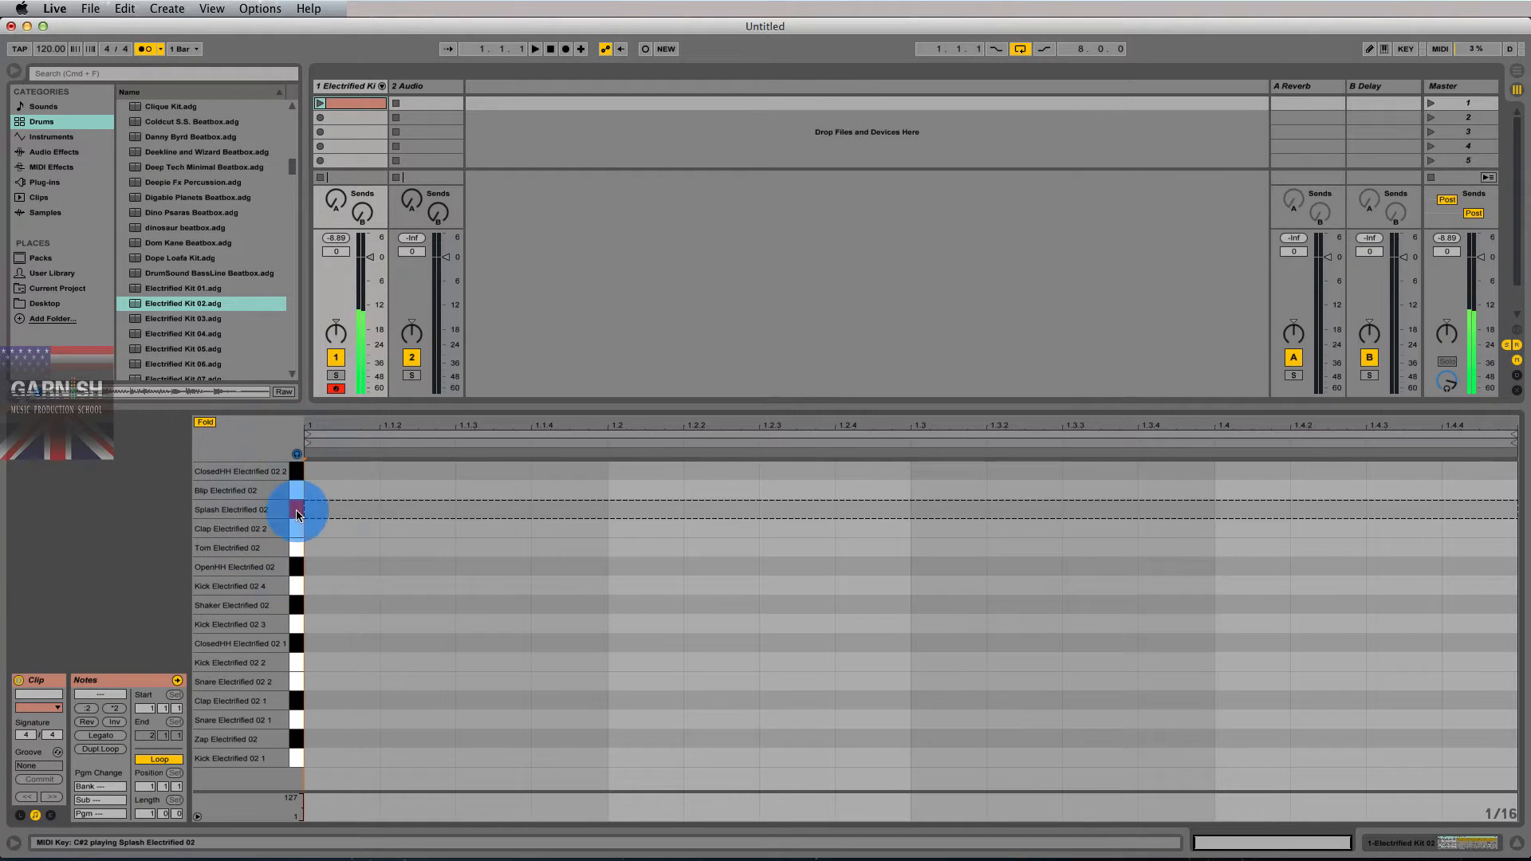
left_click(298, 663)
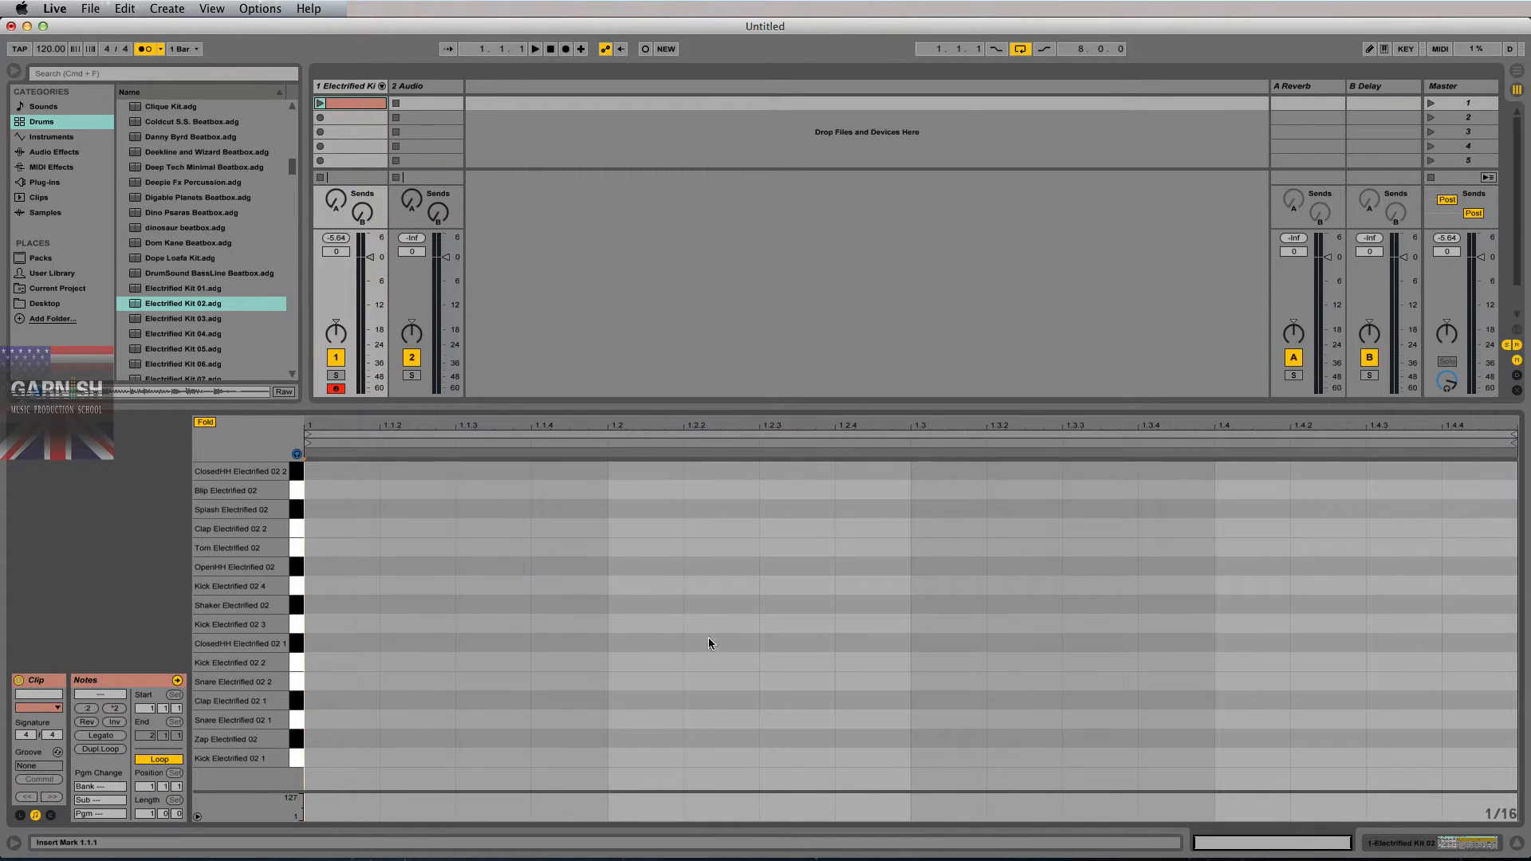
left_click(298, 662)
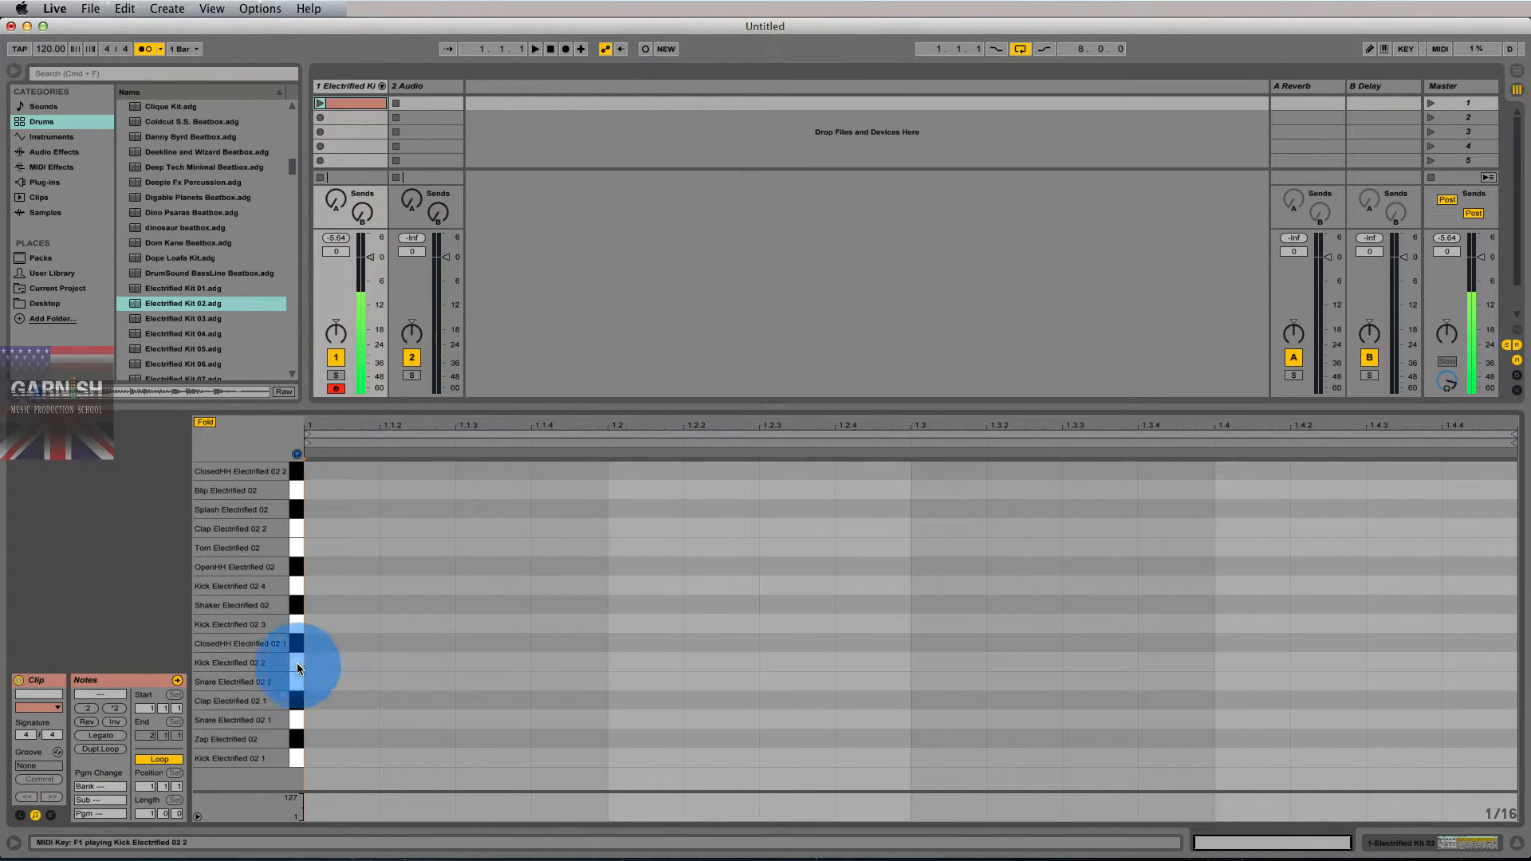
left_click(295, 550)
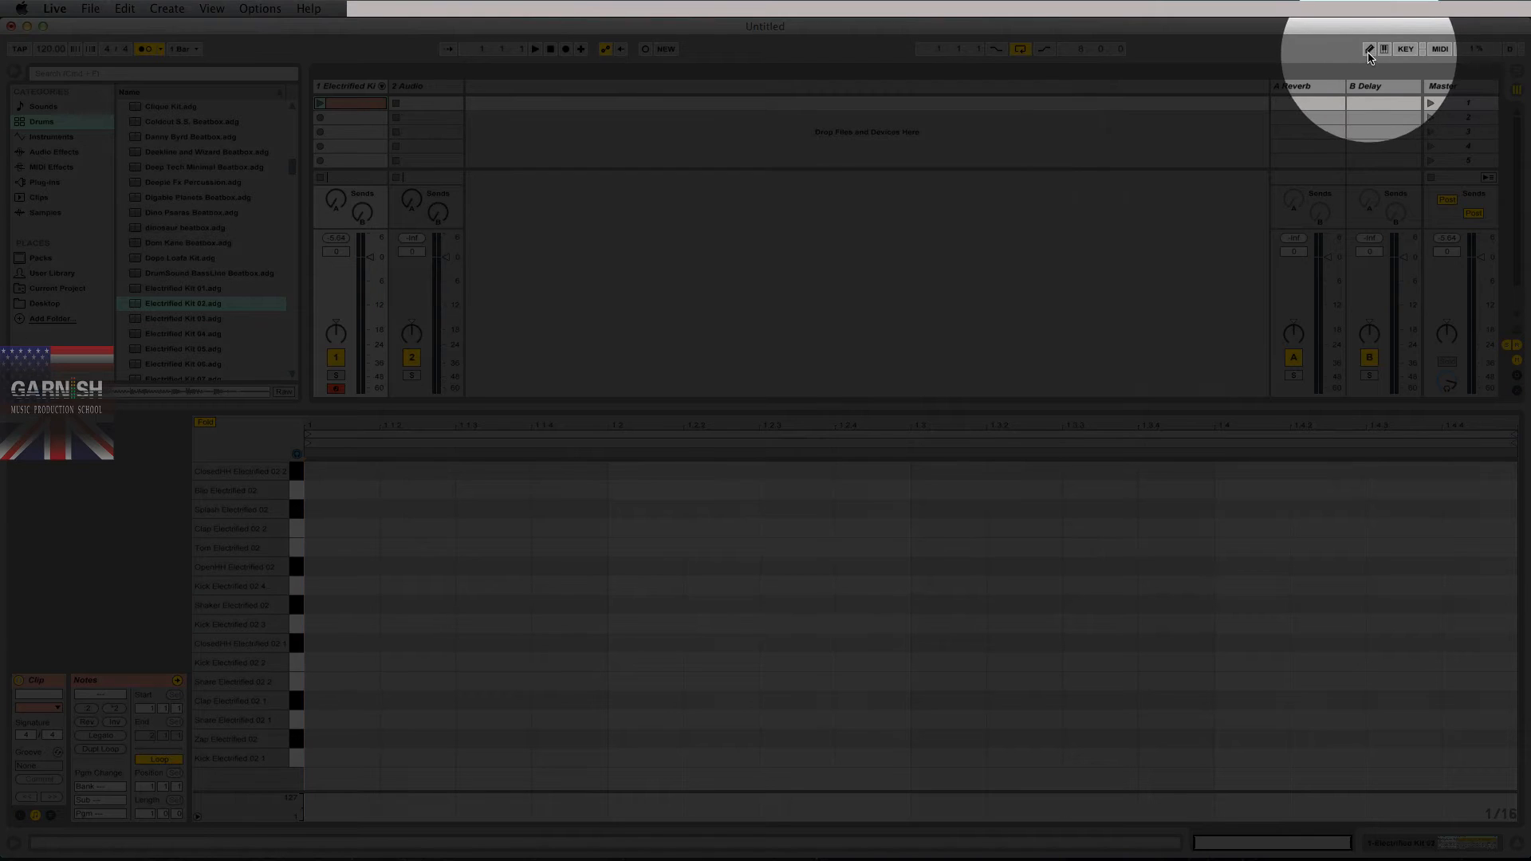
- Turn on Draw Mode, start playback and launch the empty drum clip
left_click(1368, 49)
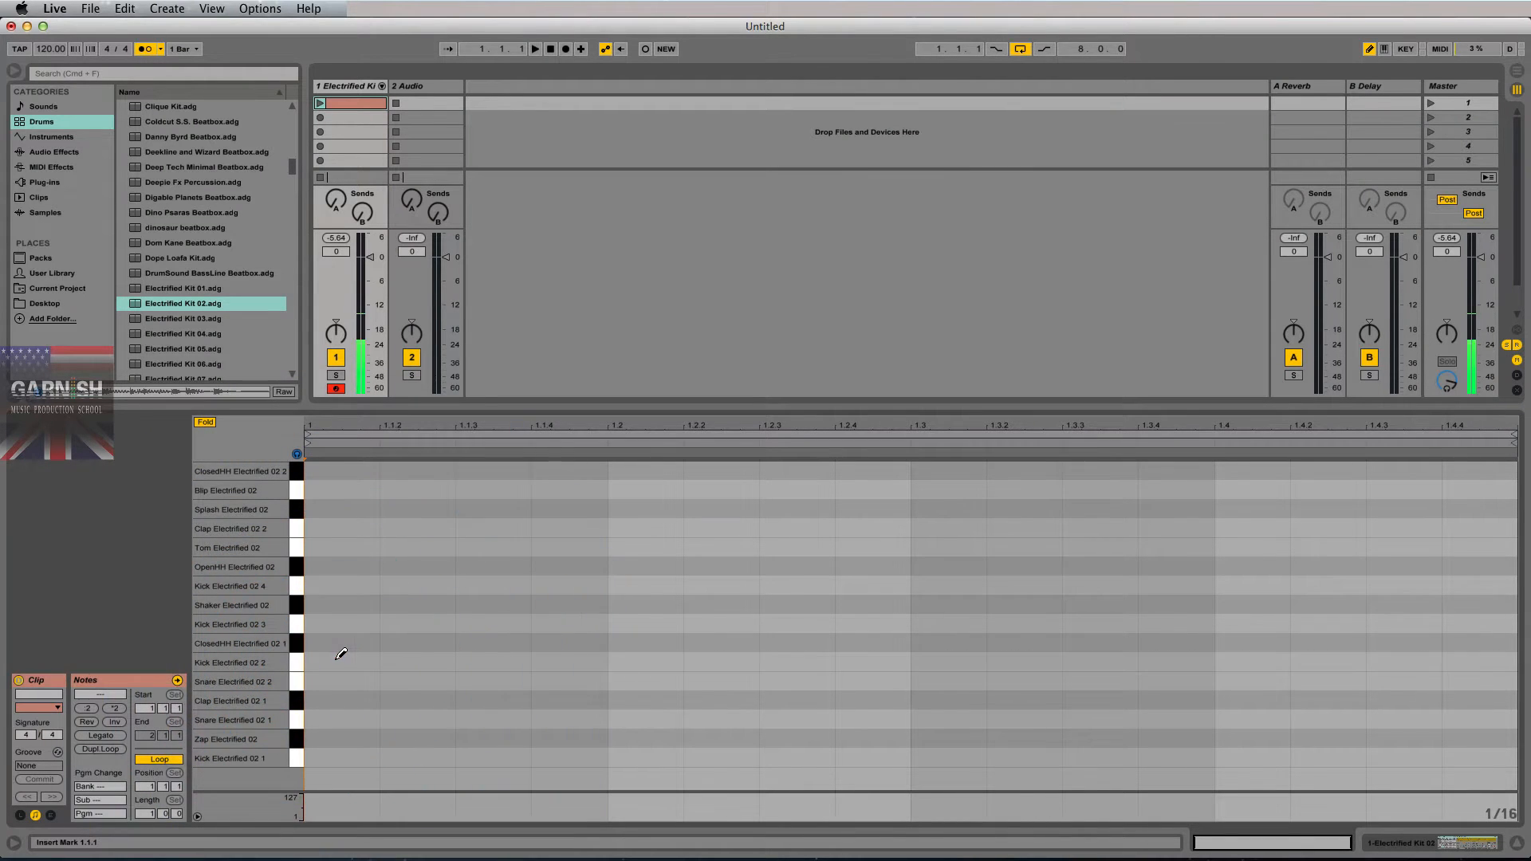
key("space")
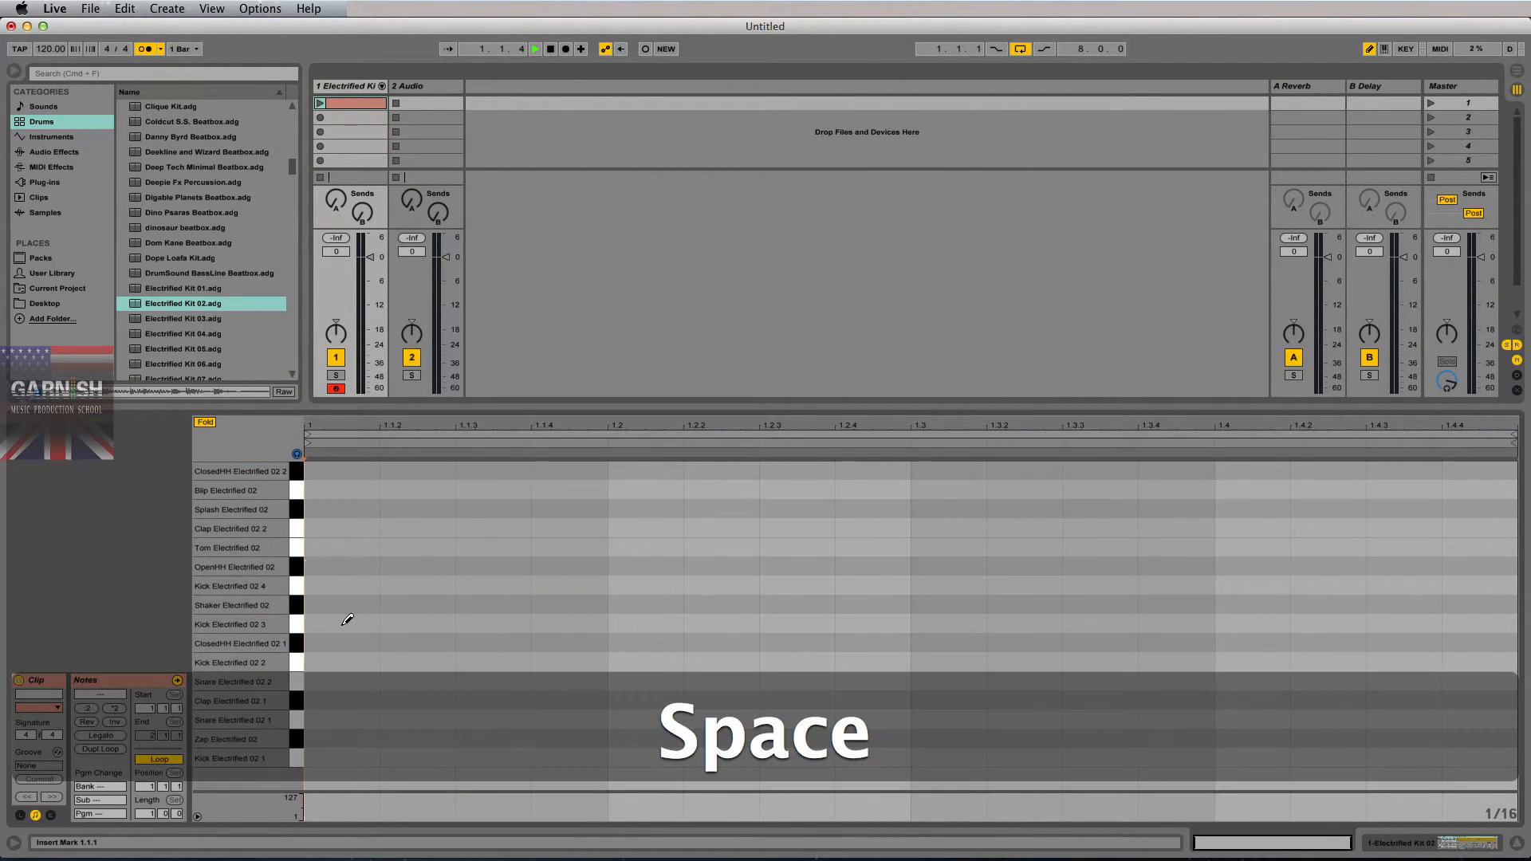
left_click(319, 103)
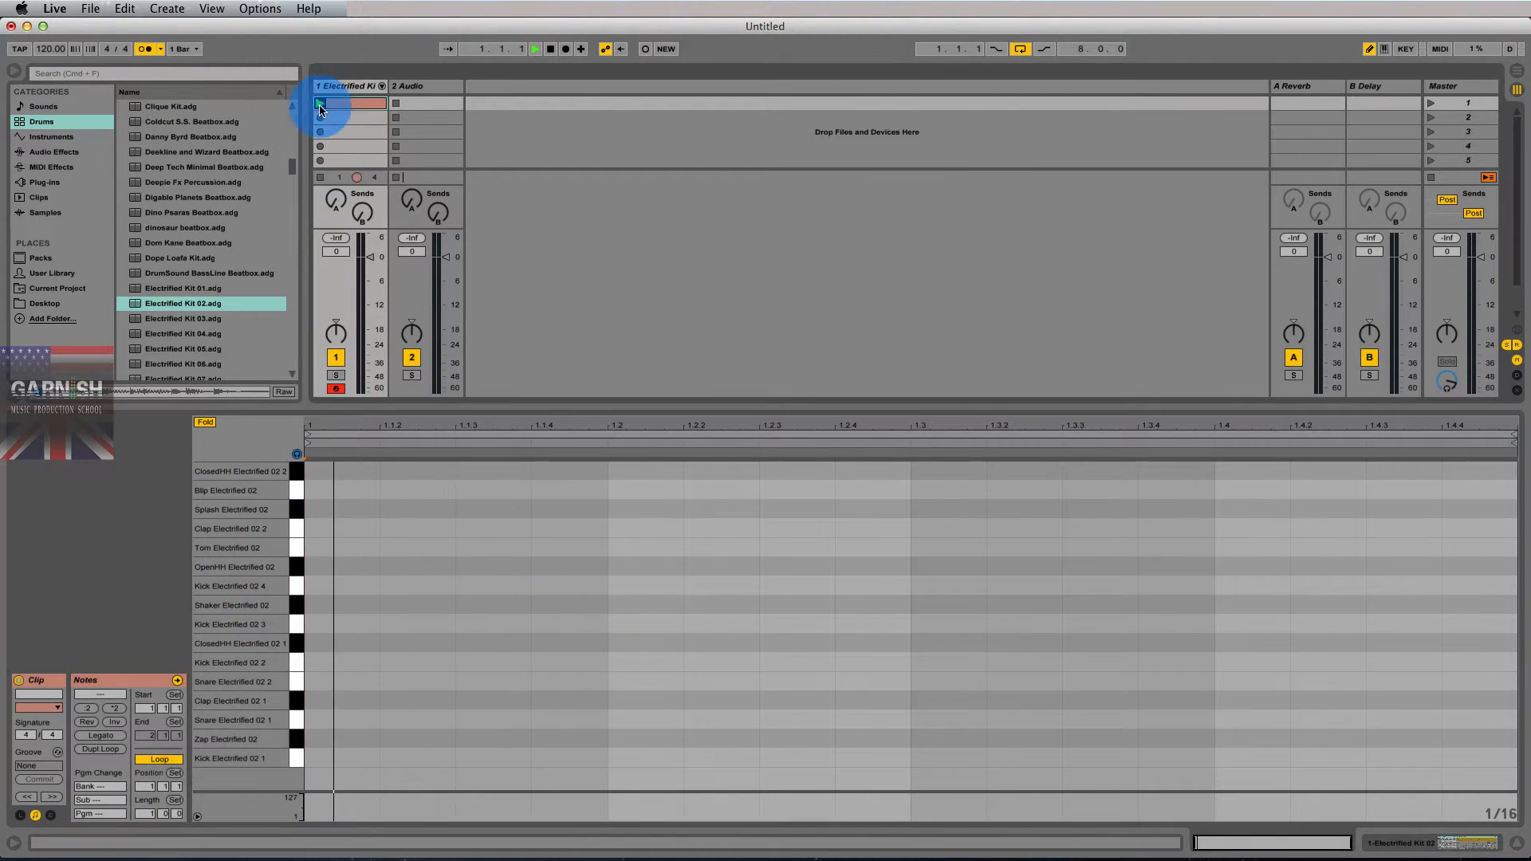
- Draw Kick Electrified 02 2 notes on all four beats of the bar and adjust the master track's cue volume
left_click(331, 664)
left_click(642, 662)
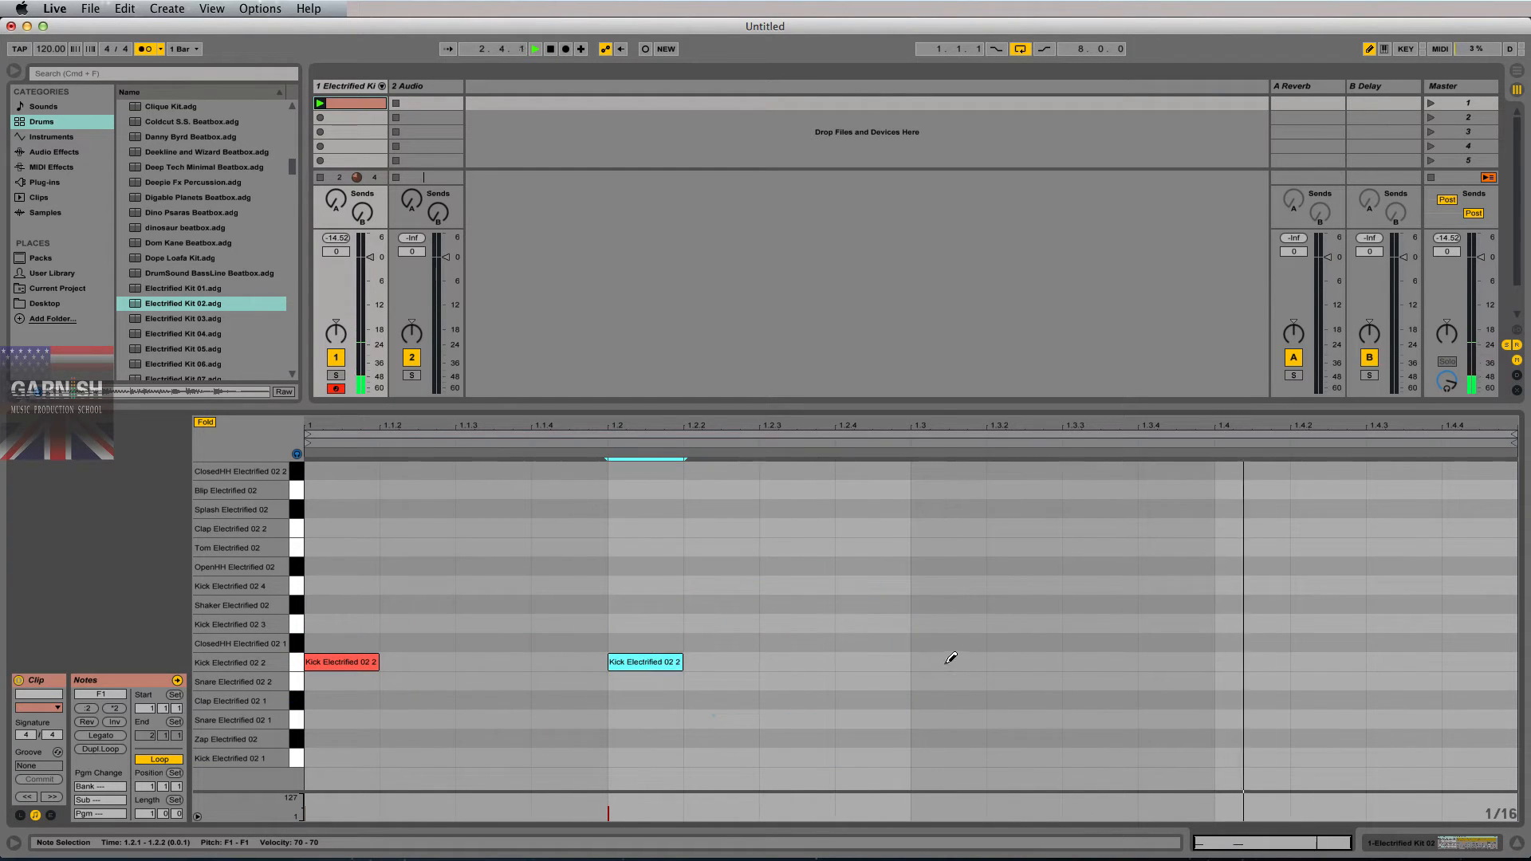
left_click(949, 662)
left_click(1241, 662)
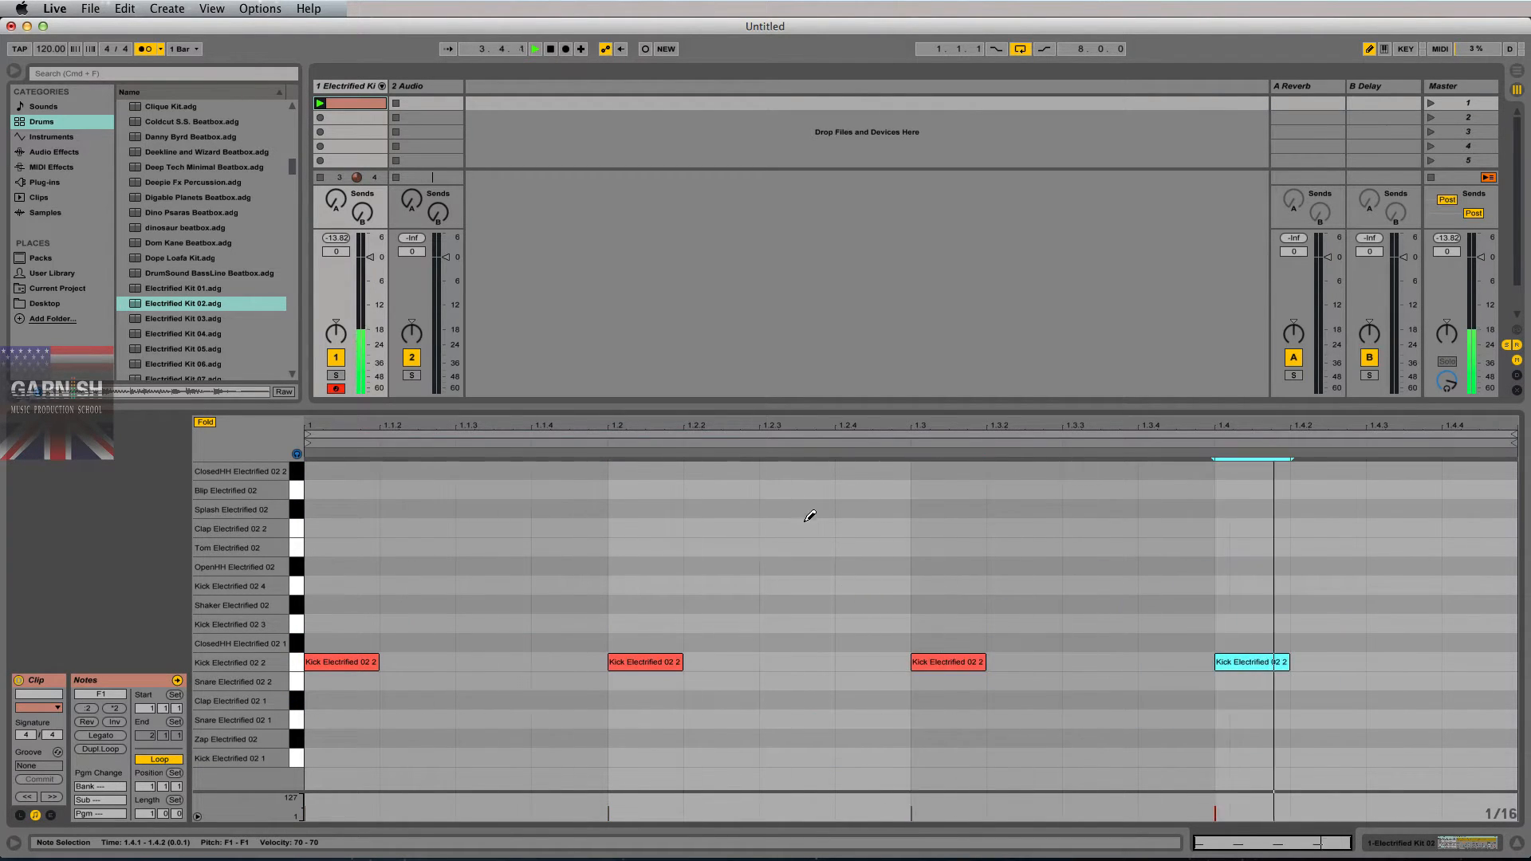
left_click(1447, 383)
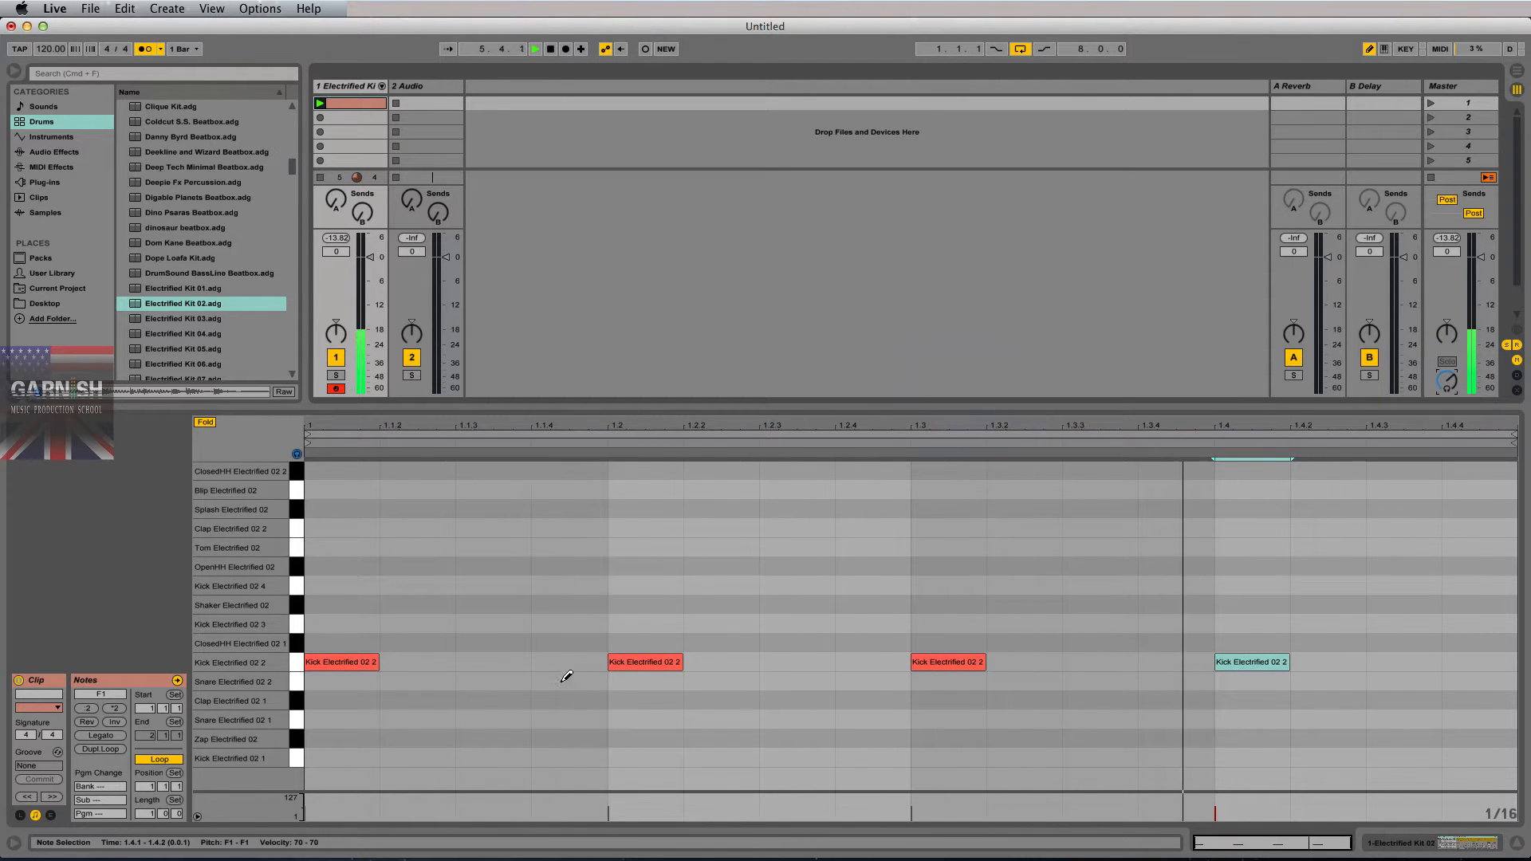
- Draw Clap Electrified 02 1 notes on beats 1.2 and 1.4 and turn off the metronome
left_click(634, 700)
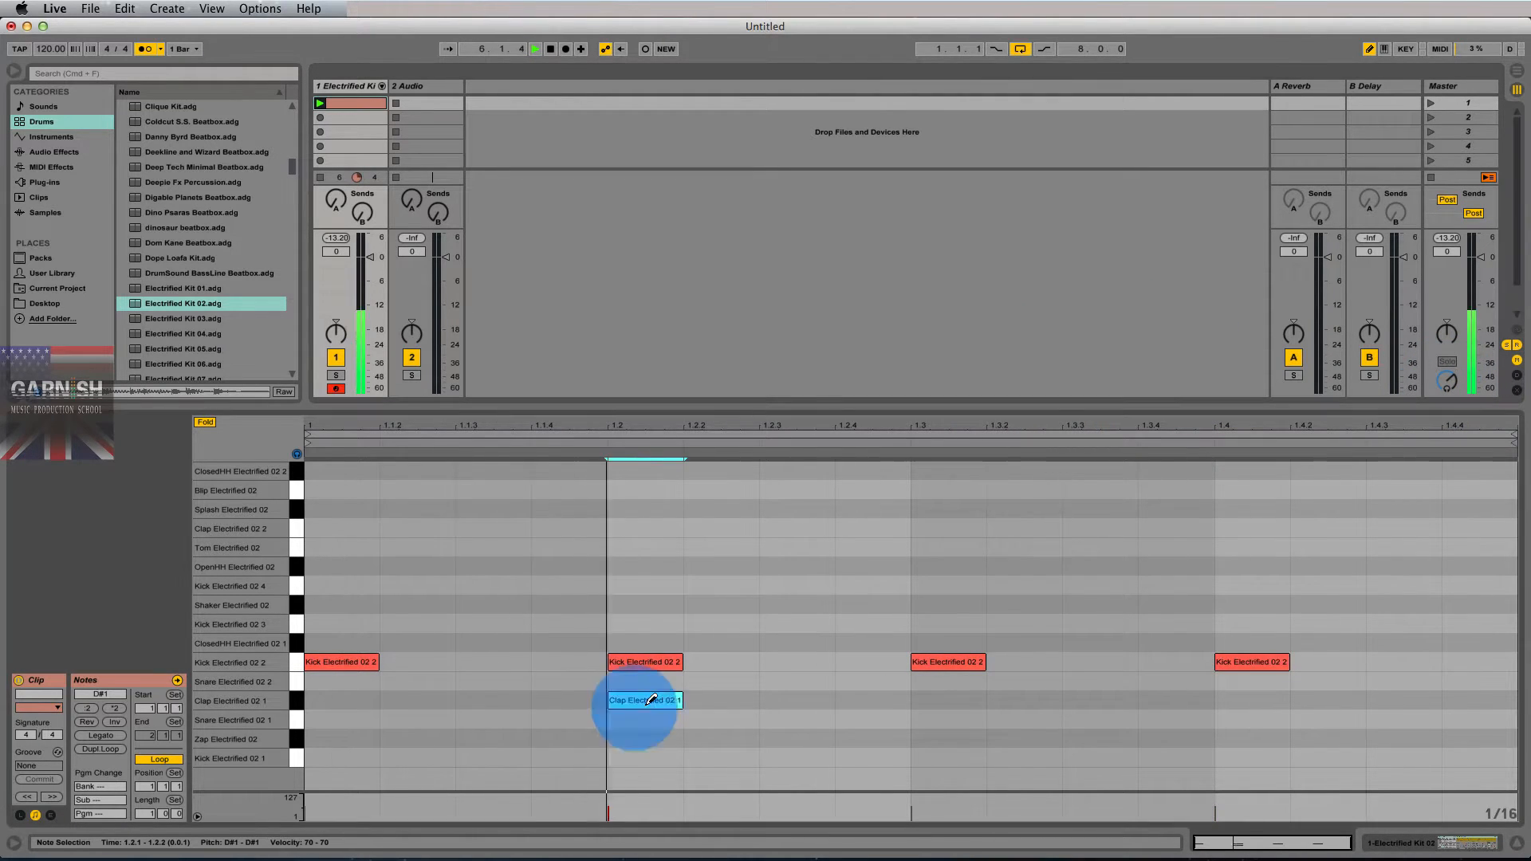
left_click(1277, 699)
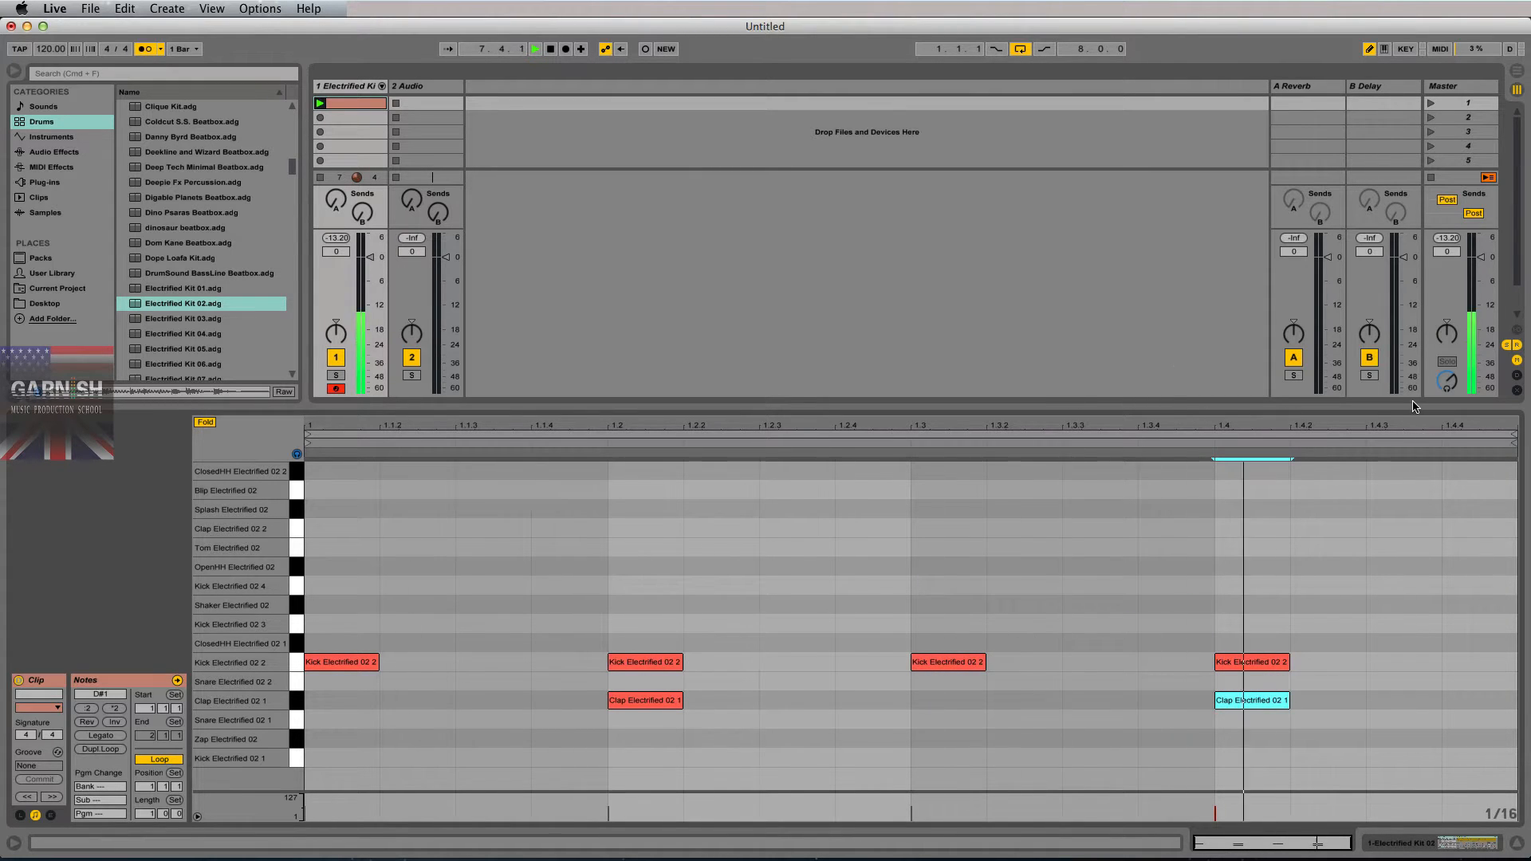
left_click(142, 49)
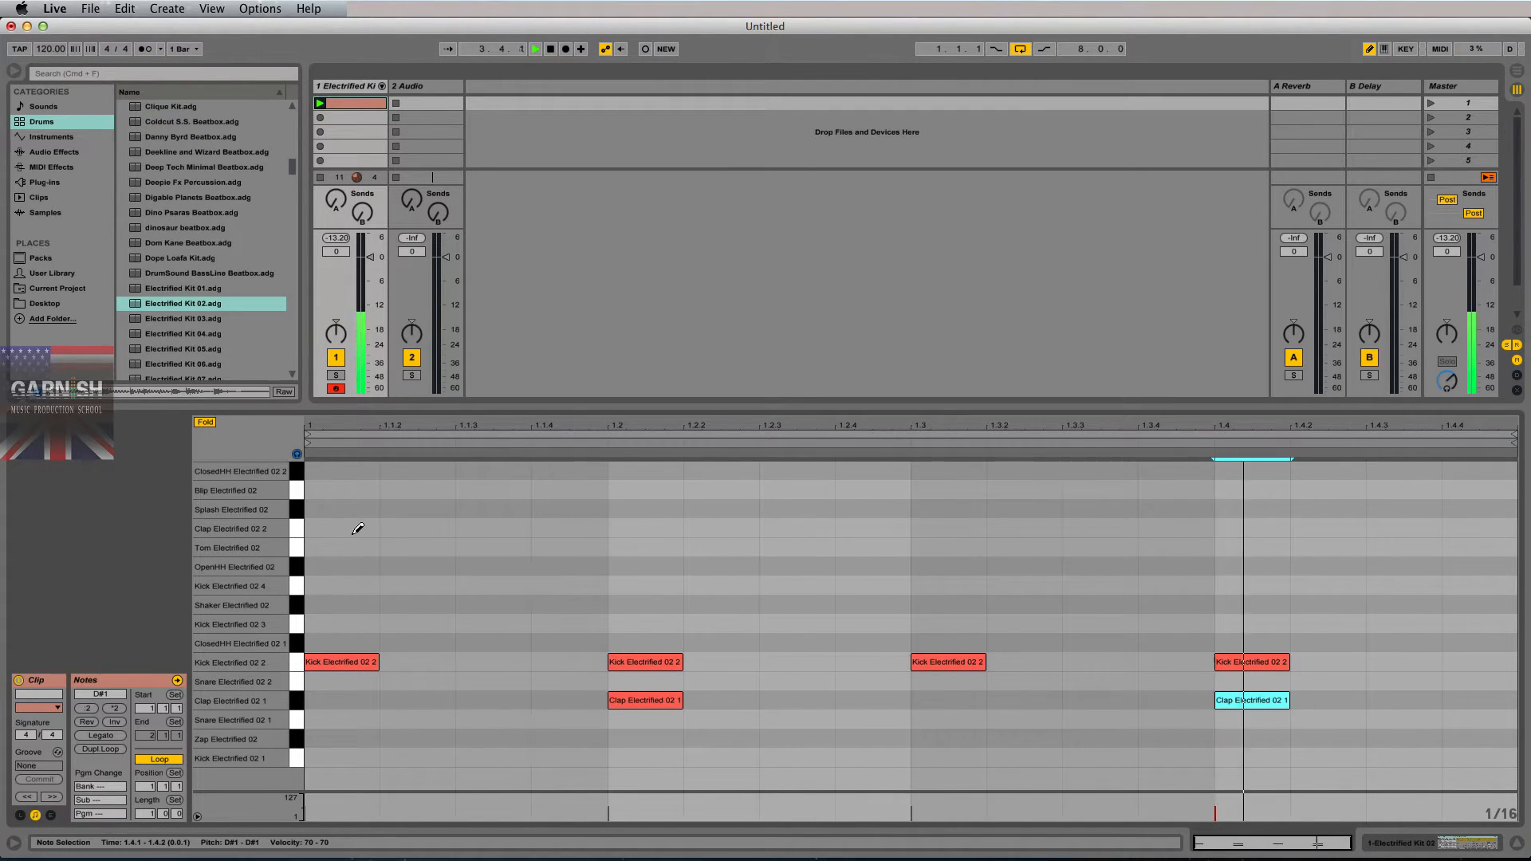
- Audition ClosedHH Electrified 02 2 and draw its notes on every eighth note from 1.1 to 1.4.3
left_click(298, 470)
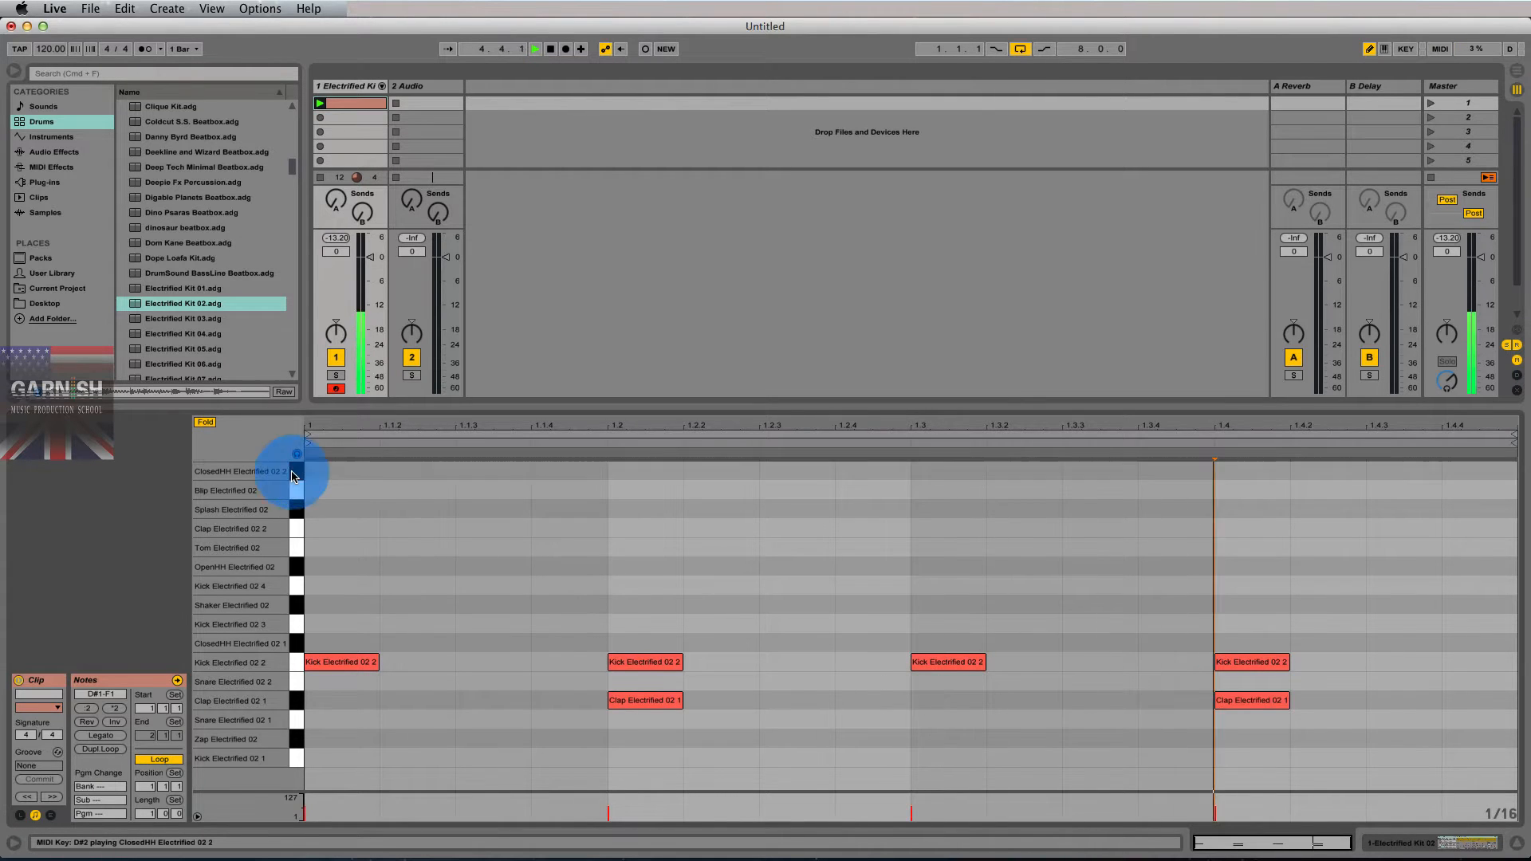
left_click(351, 471)
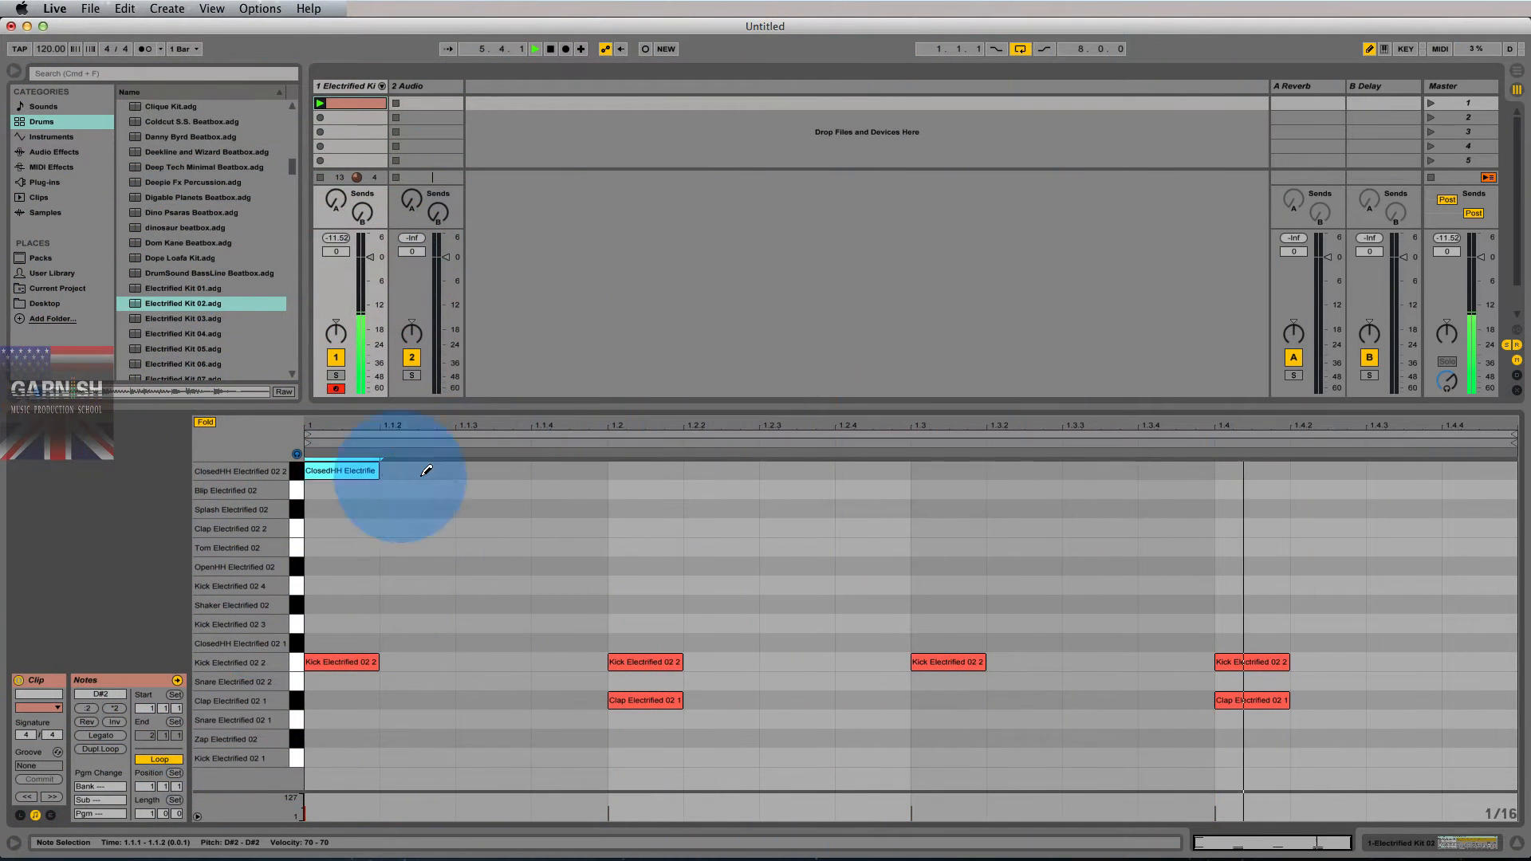
left_click(495, 470)
left_click(642, 470)
left_click(796, 470)
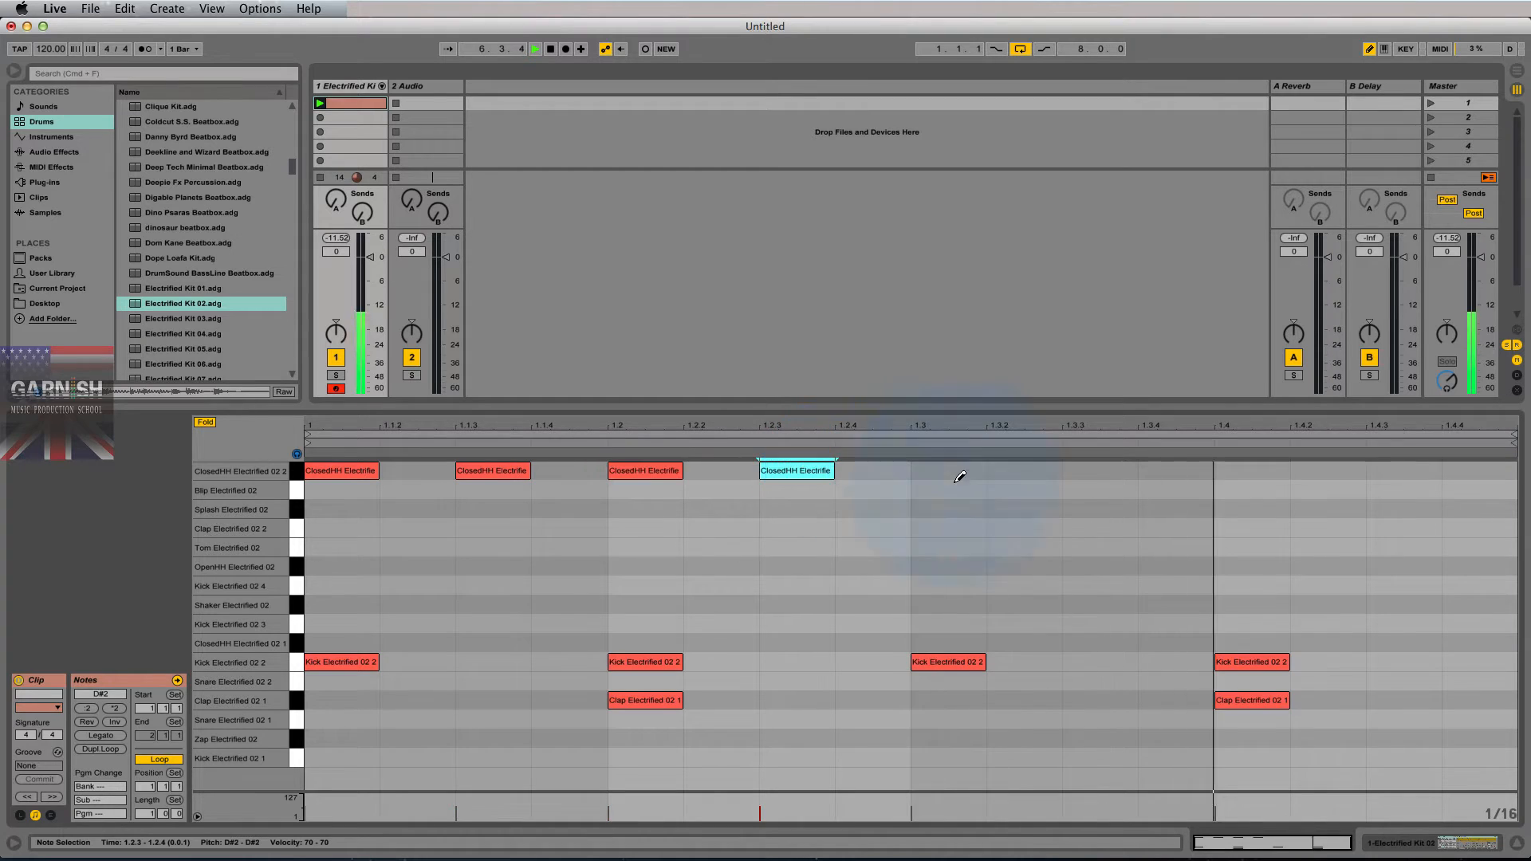
left_click(948, 470)
left_click(1098, 470)
left_click(1247, 468)
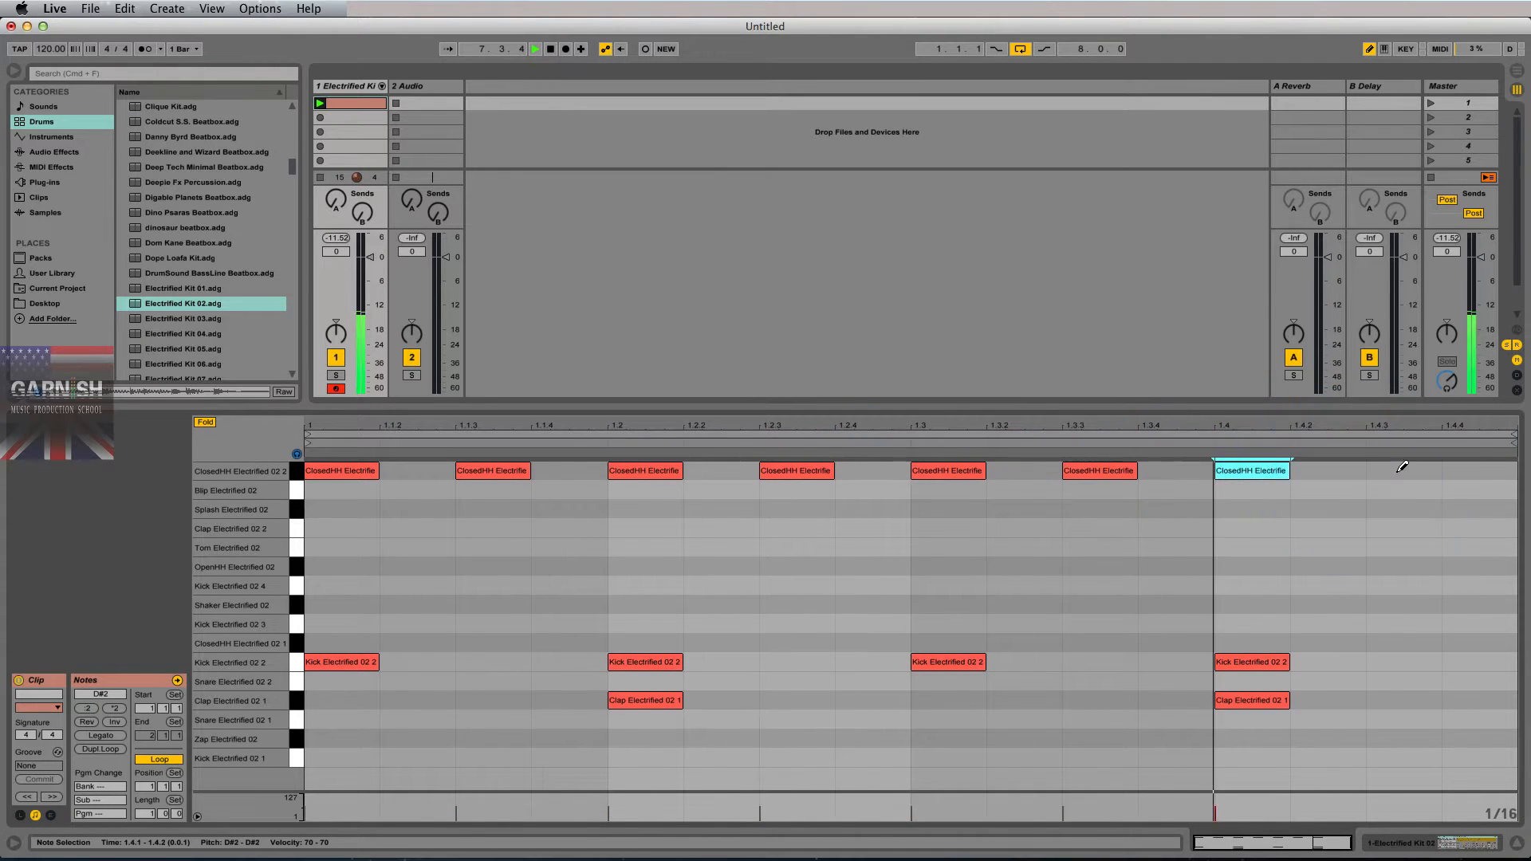
left_click(1401, 471)
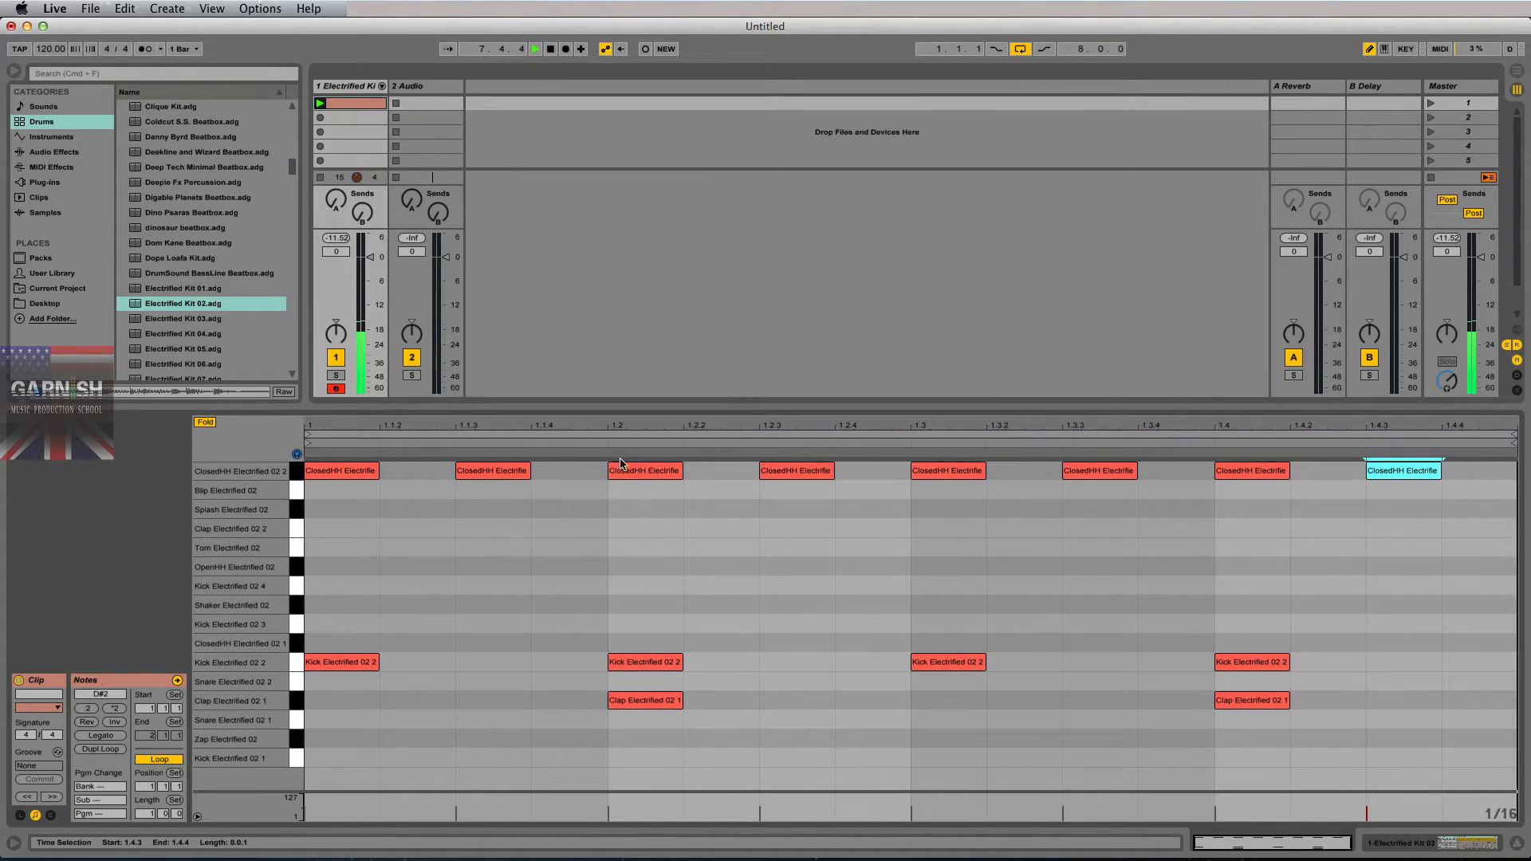
- Audition Tom Electrified 02 and draw one of its notes at 1.1.4
left_click(293, 549)
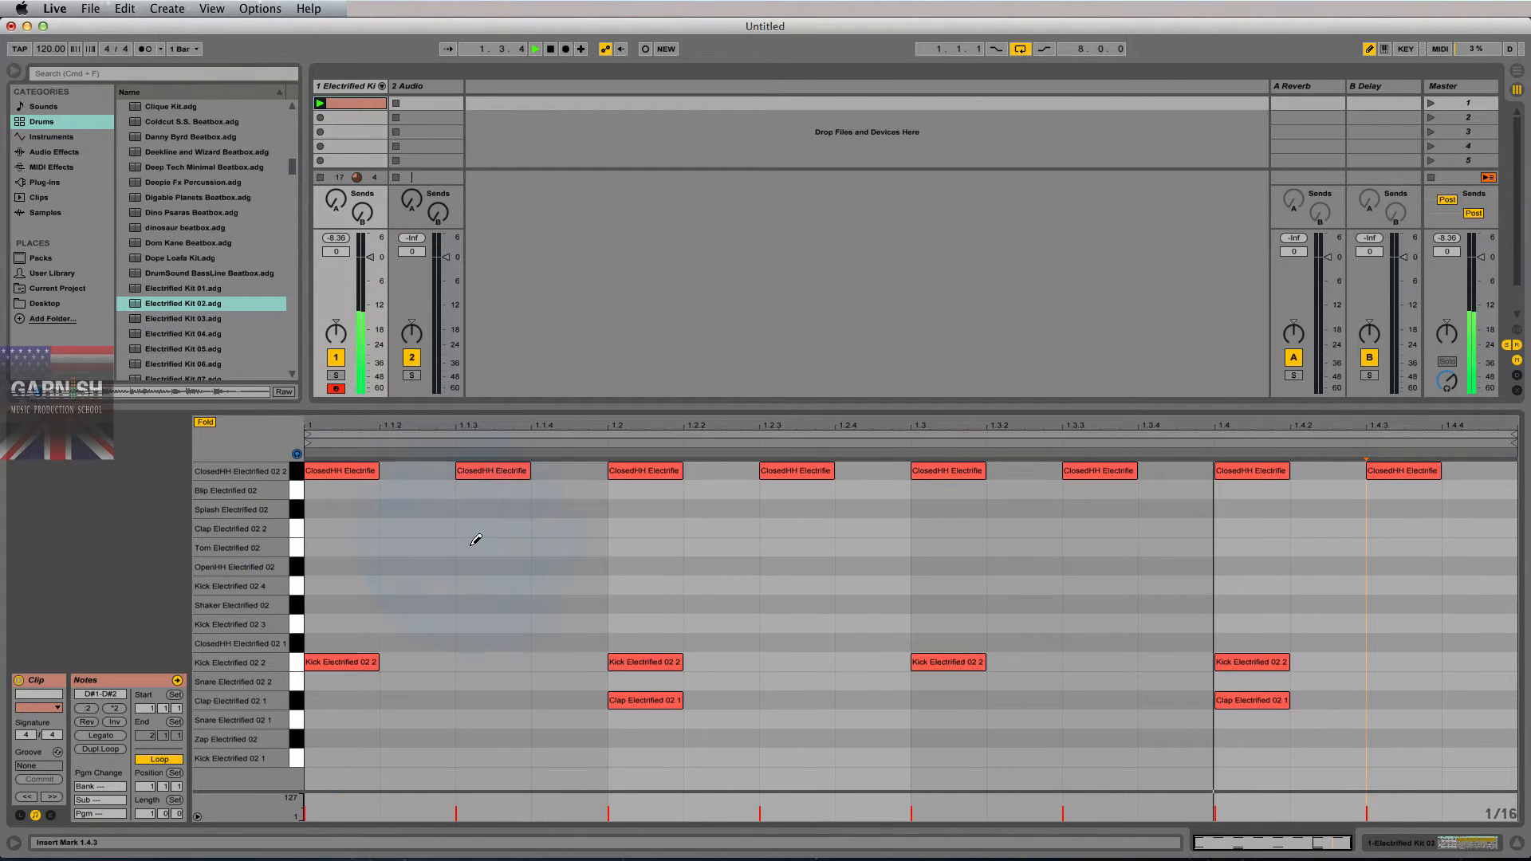
left_click(569, 547)
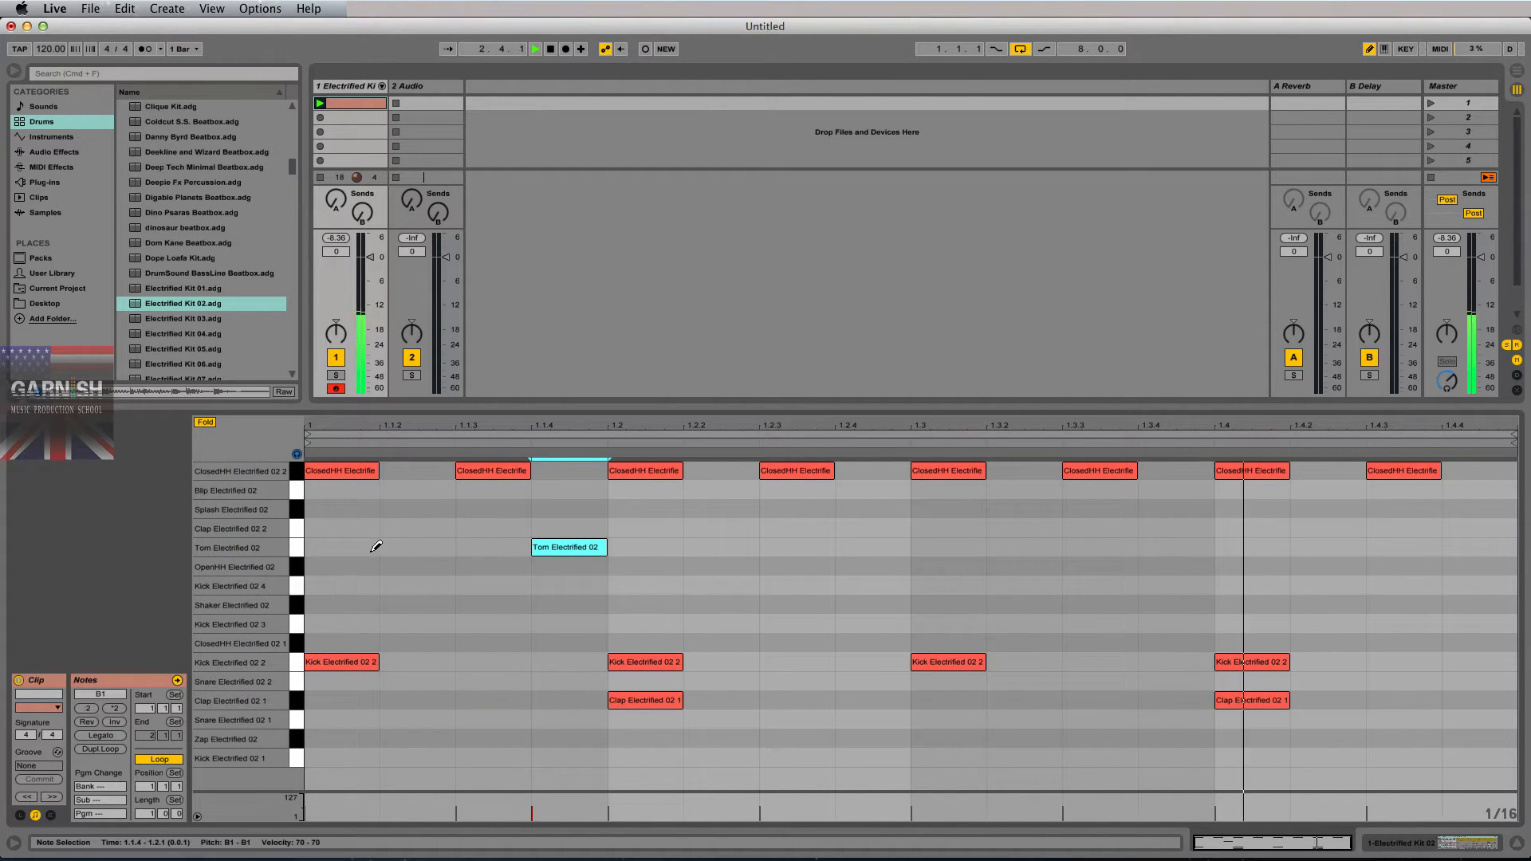
- Audition Shaker Electrified 02, draw its notes at 1.1.2, 1.2.2, 1.3.2 and 1.4.2, and play back the beat
key("space")
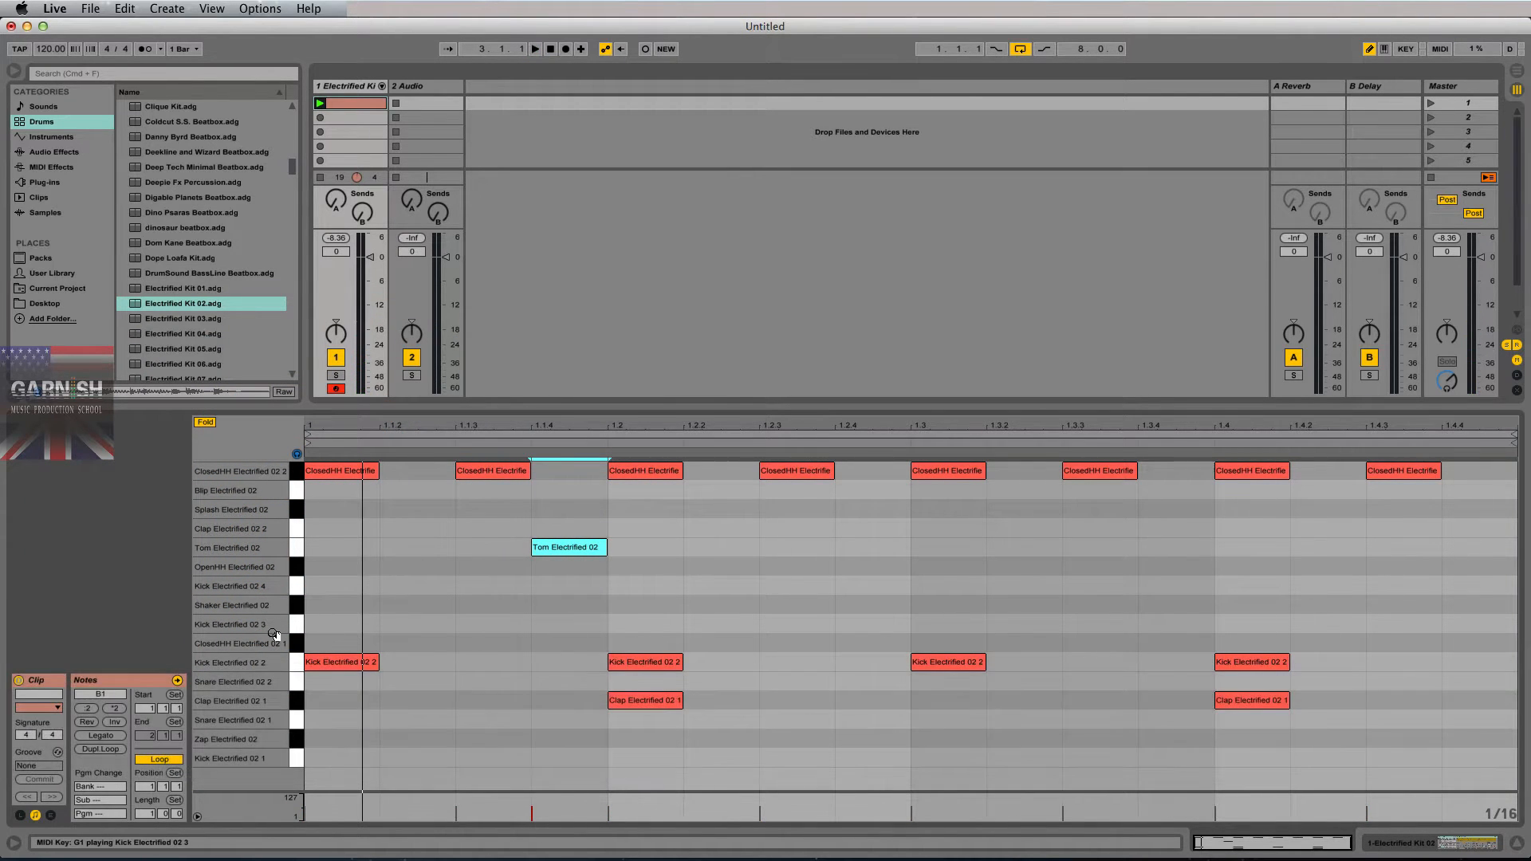
left_click(299, 569)
left_click(301, 605)
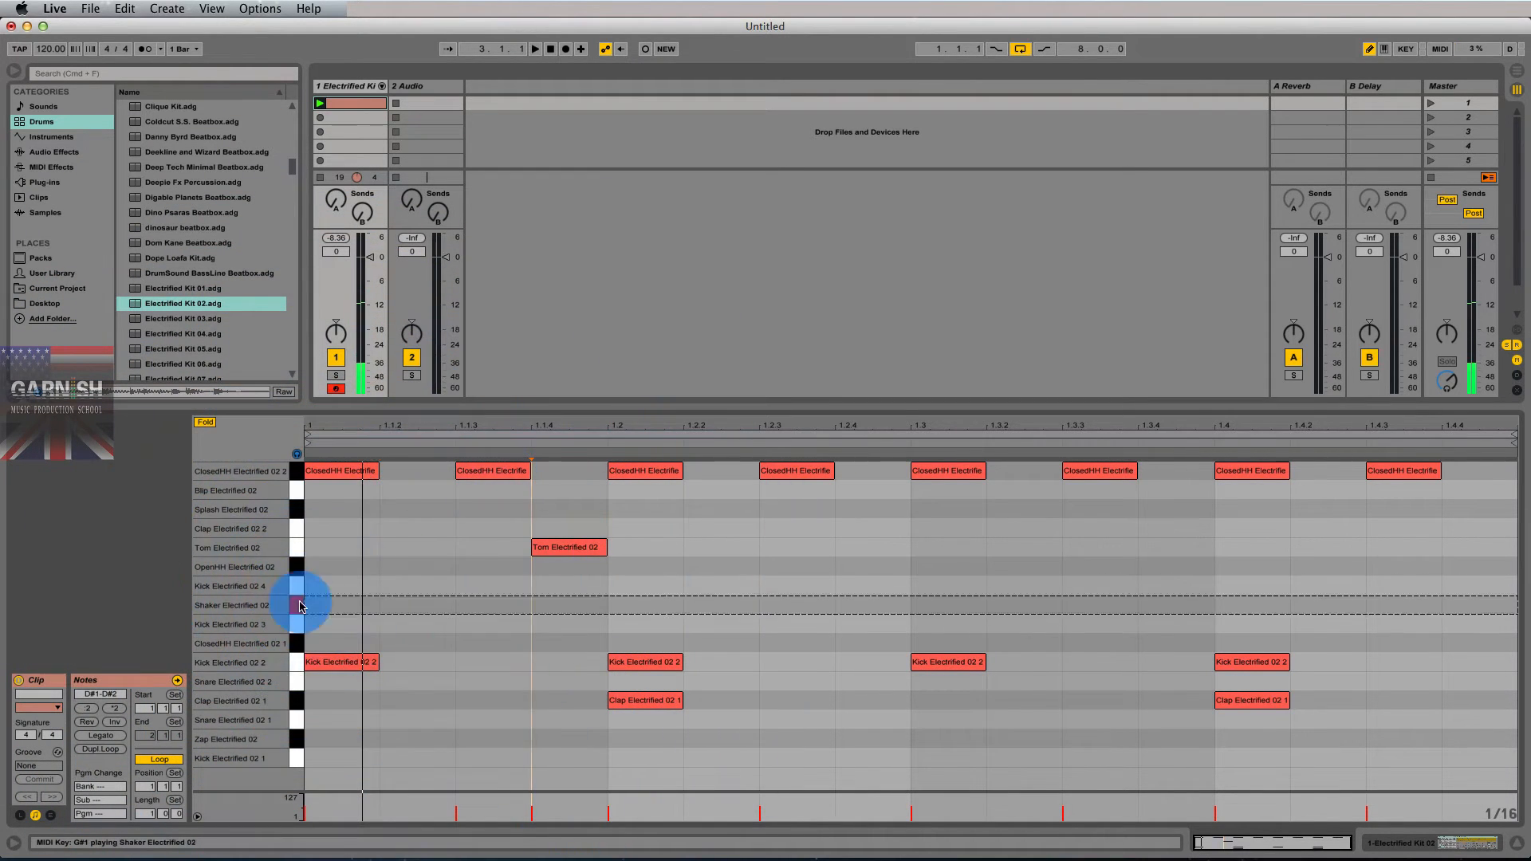
left_click(417, 604)
left_click(721, 604)
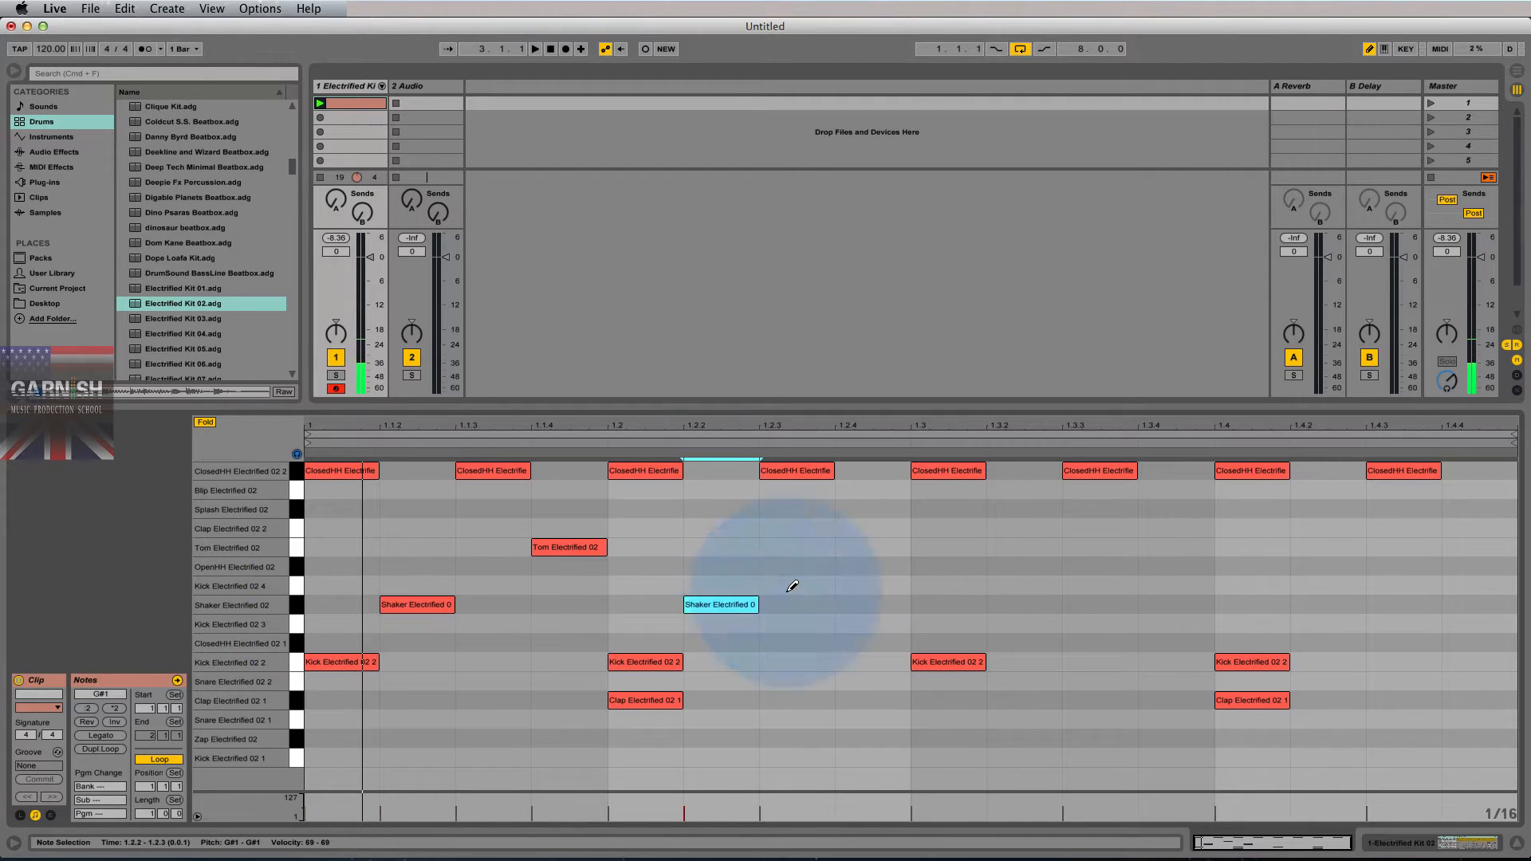
left_click(1024, 605)
left_click(1328, 605)
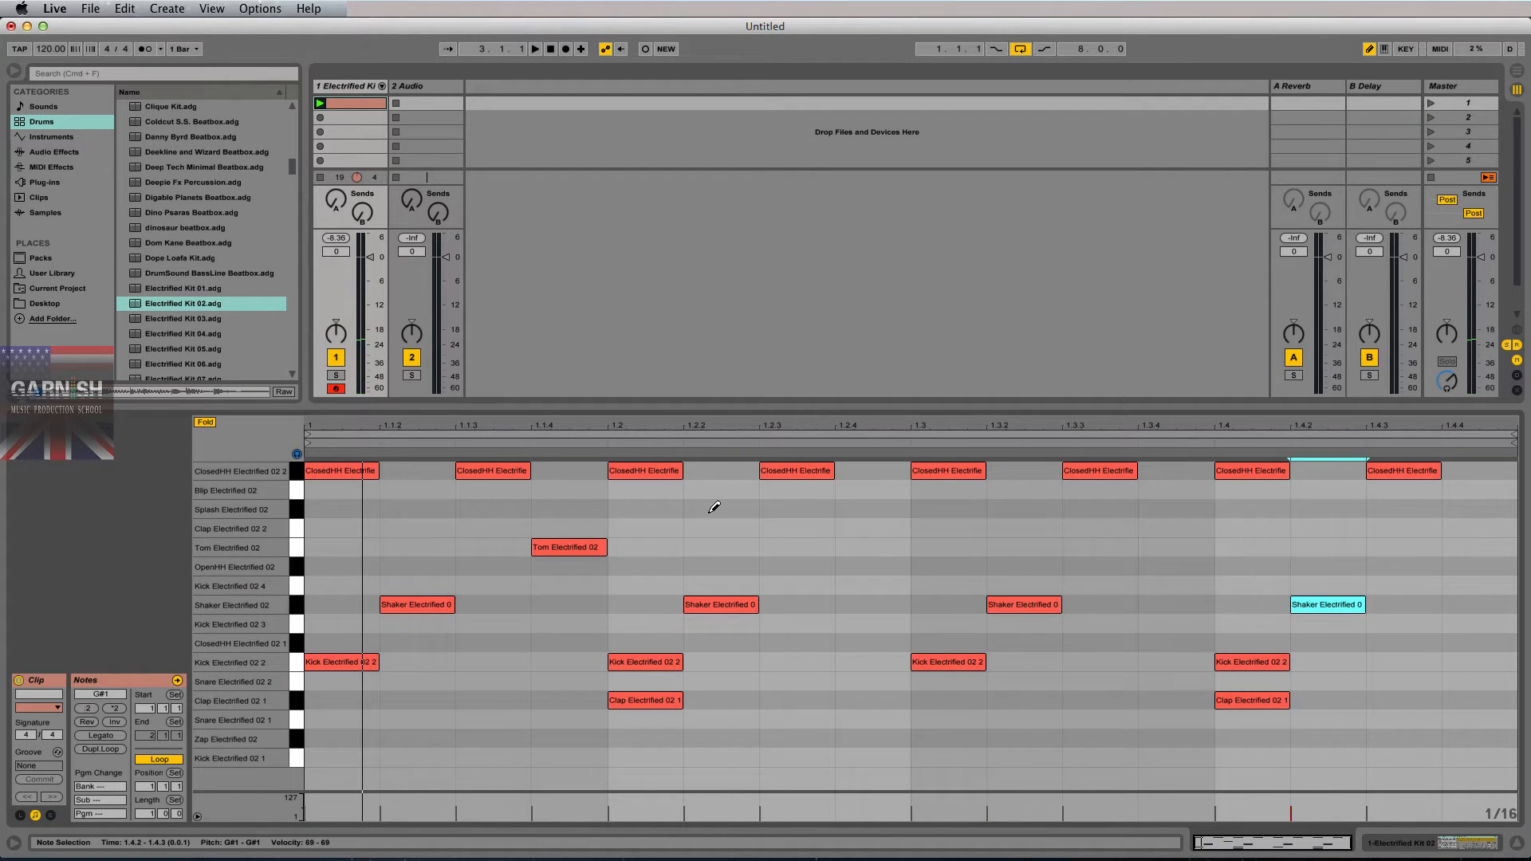
key("space")
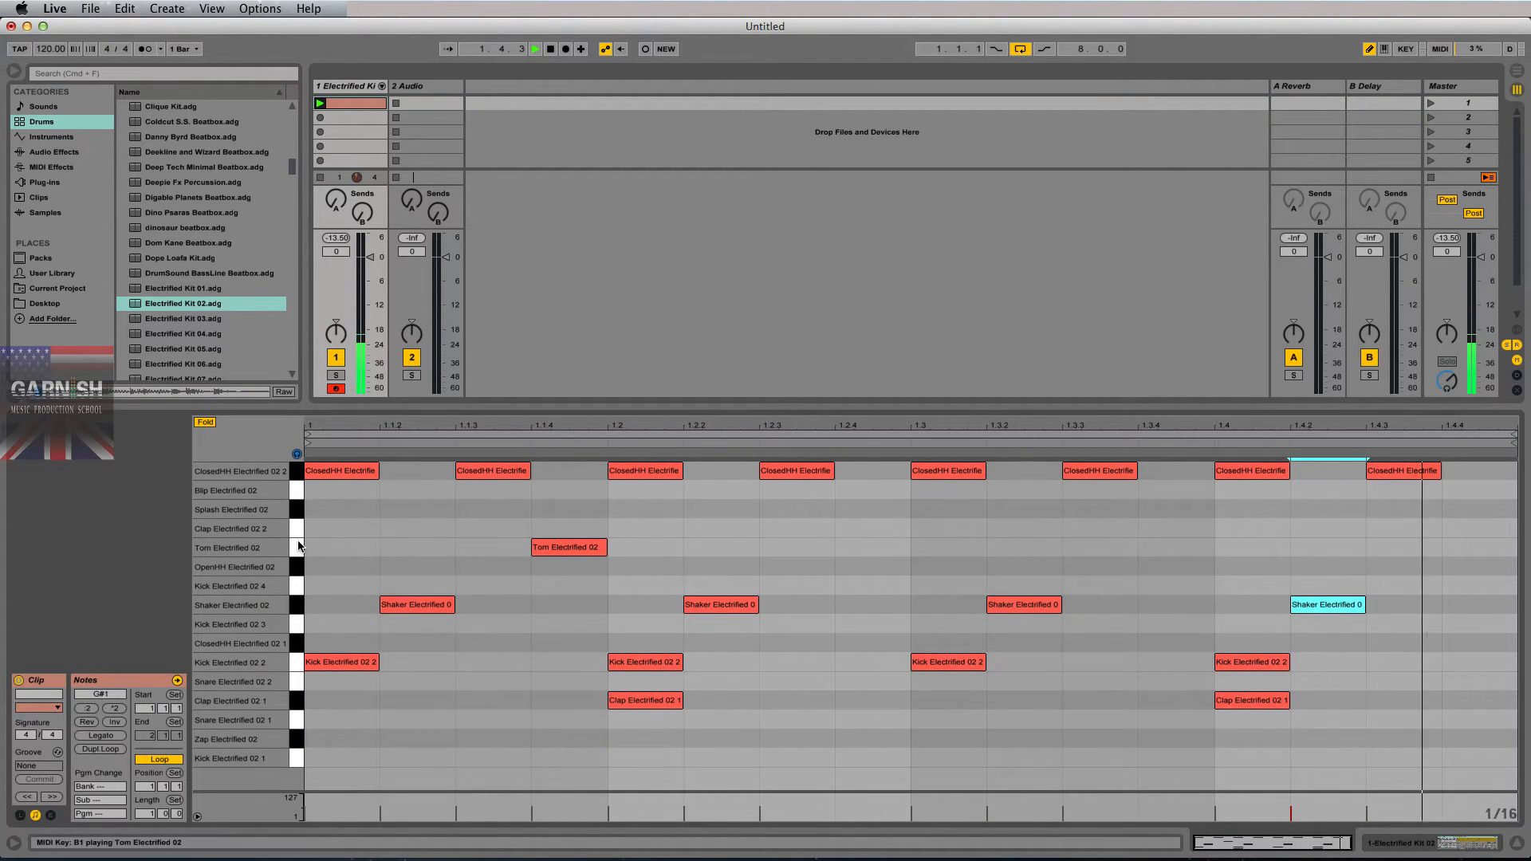
key("space")
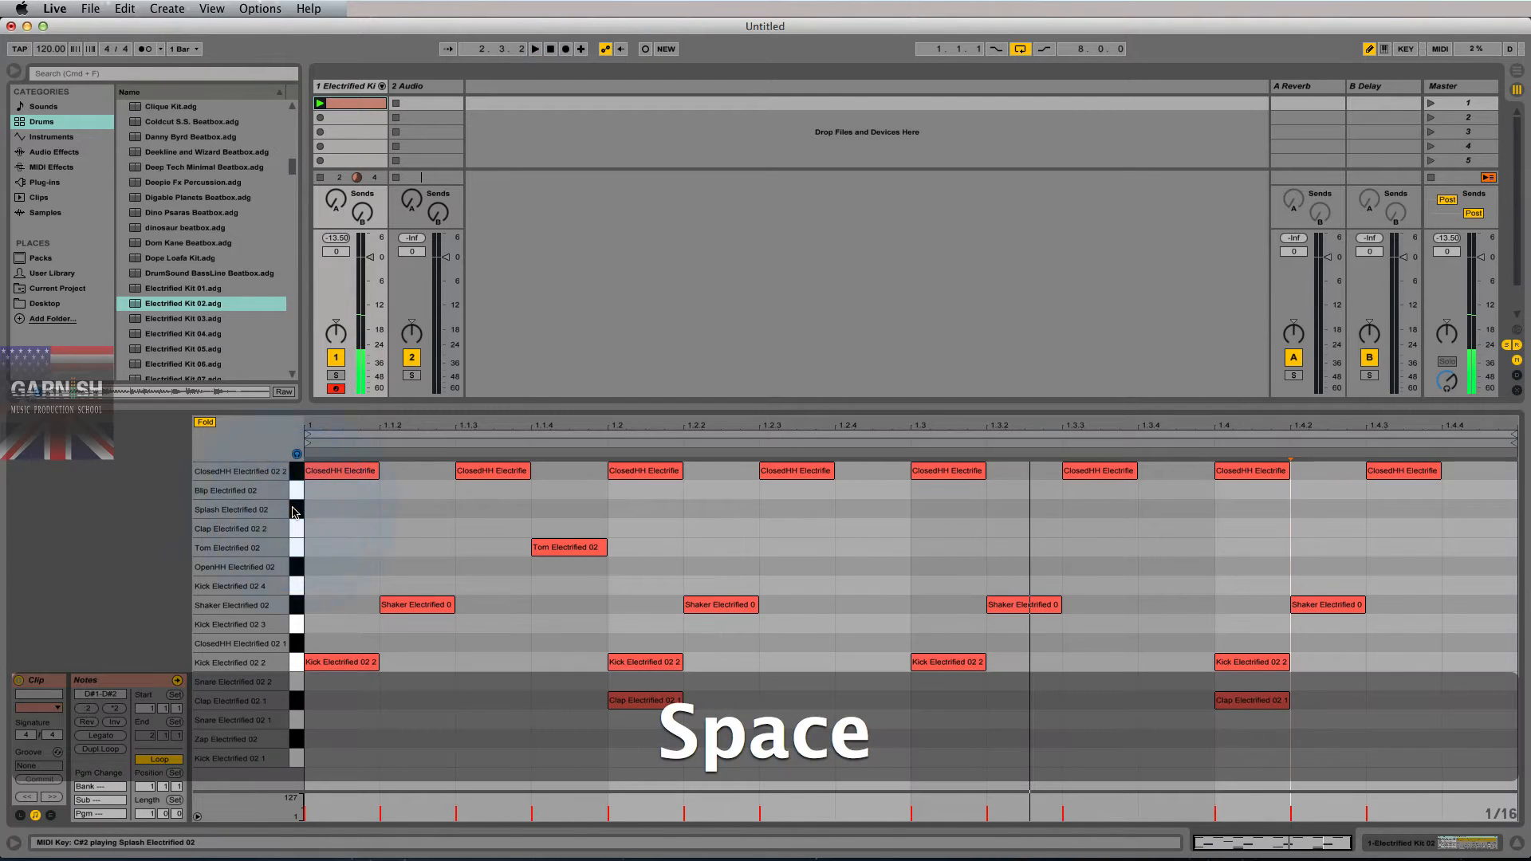
- Audition Splash Electrified 02, draw its notes at 1.1.3, 1.2.3, 1.3.3 and 1.4.3, and play back the beat
left_click(295, 510)
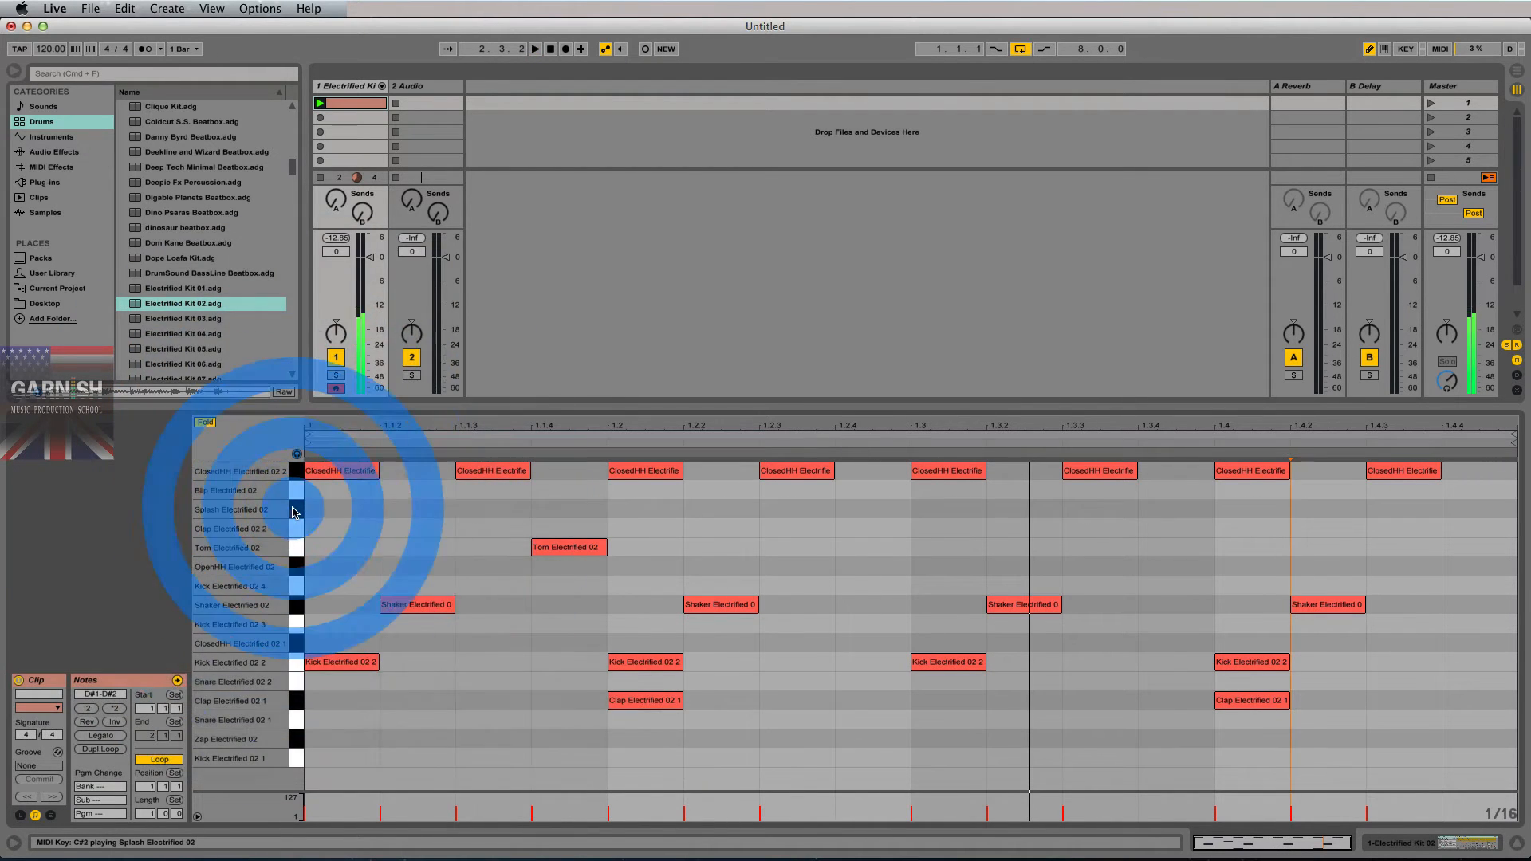
left_click(488, 509)
left_click(797, 509)
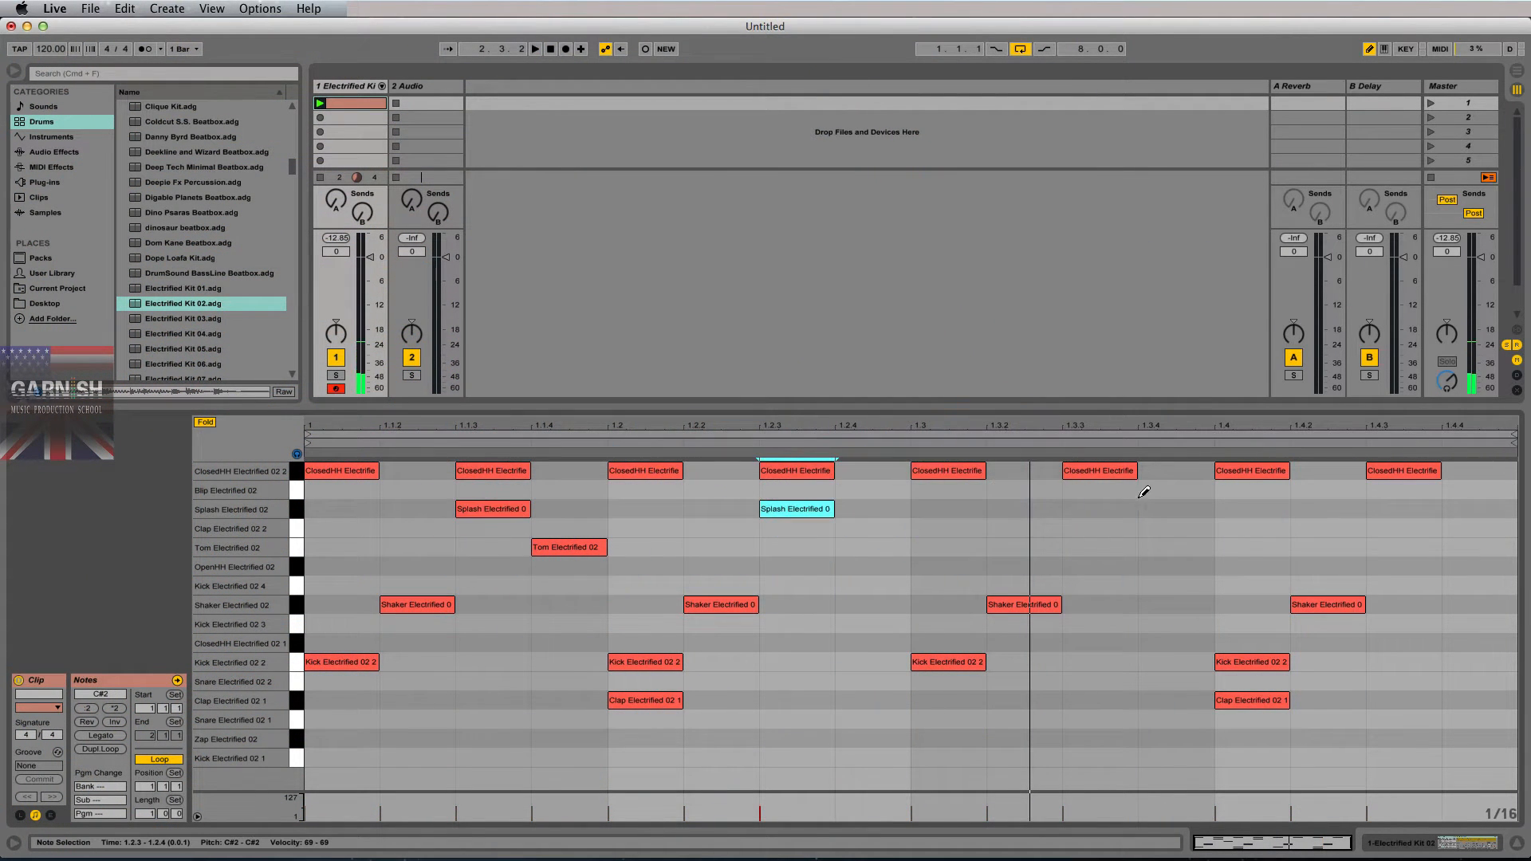
left_click(1105, 509)
left_click(1402, 509)
key("space")
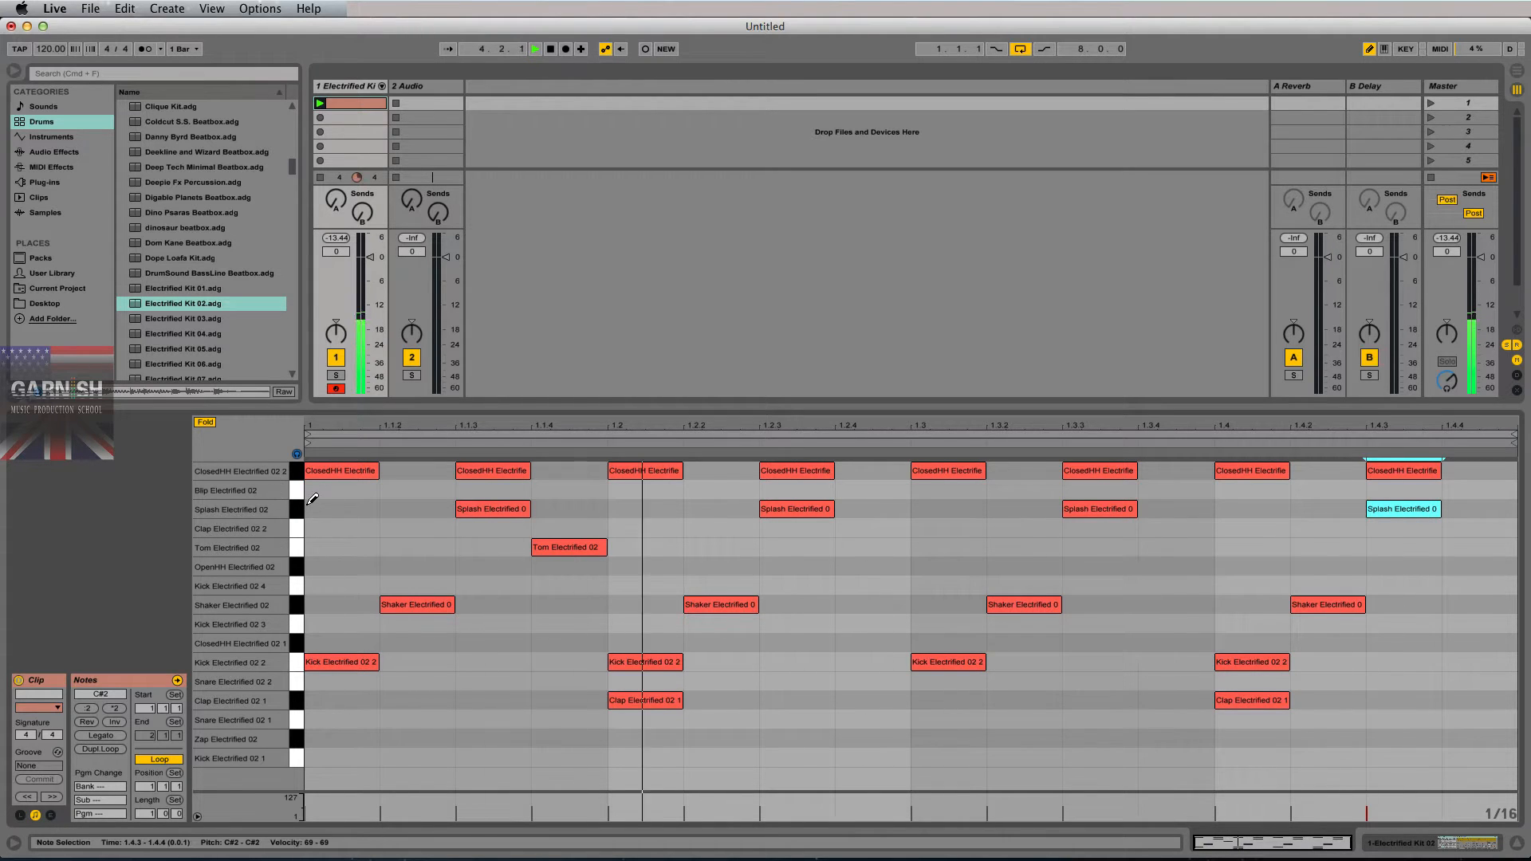
key("space")
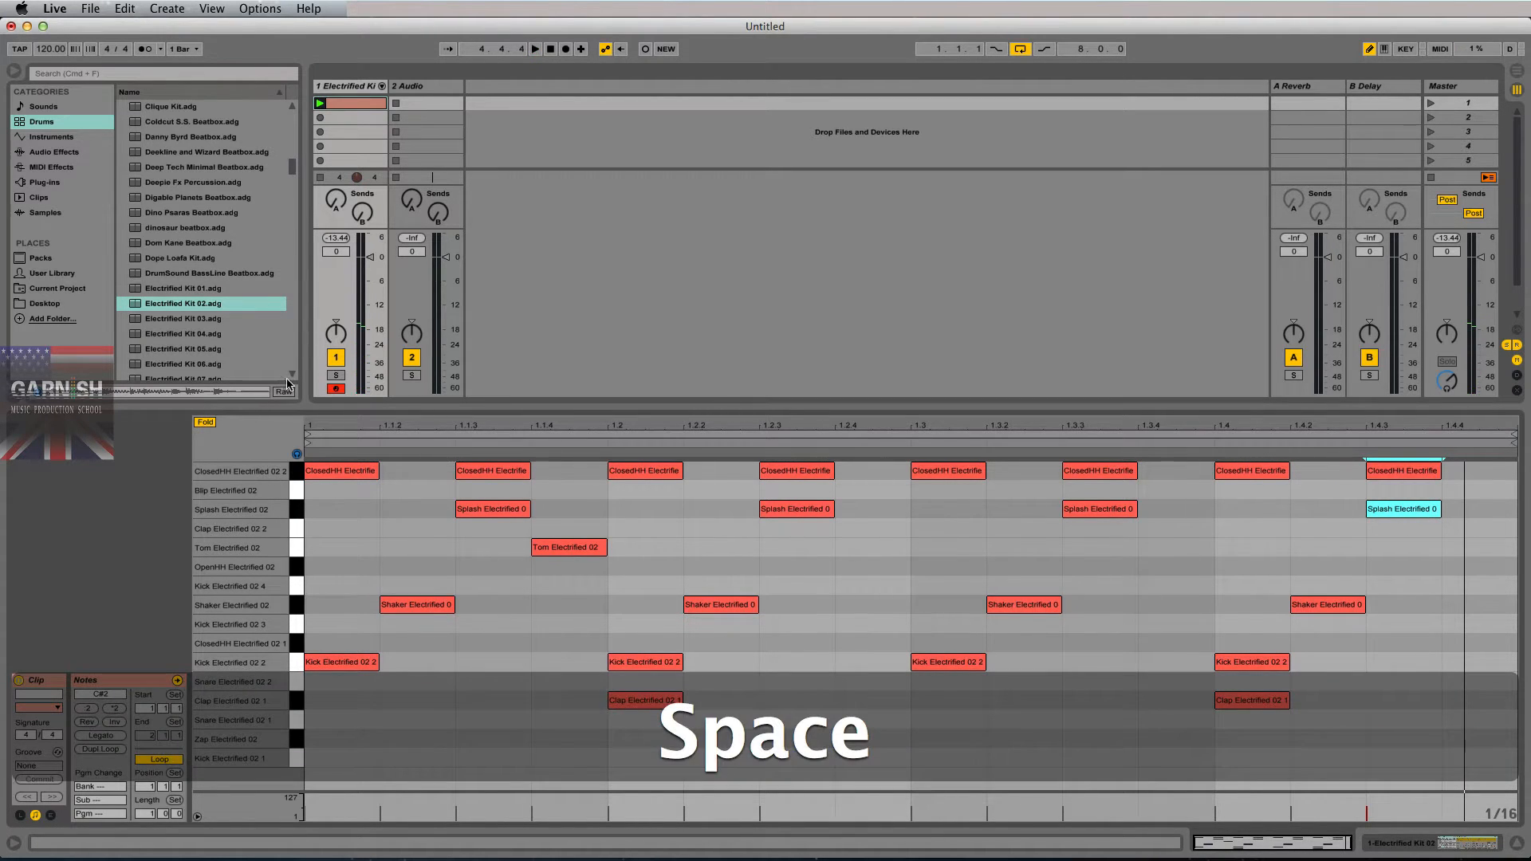
- Turn off Draw Mode and search the Samples category for "loop"
left_click_drag(335, 407, 339, 504)
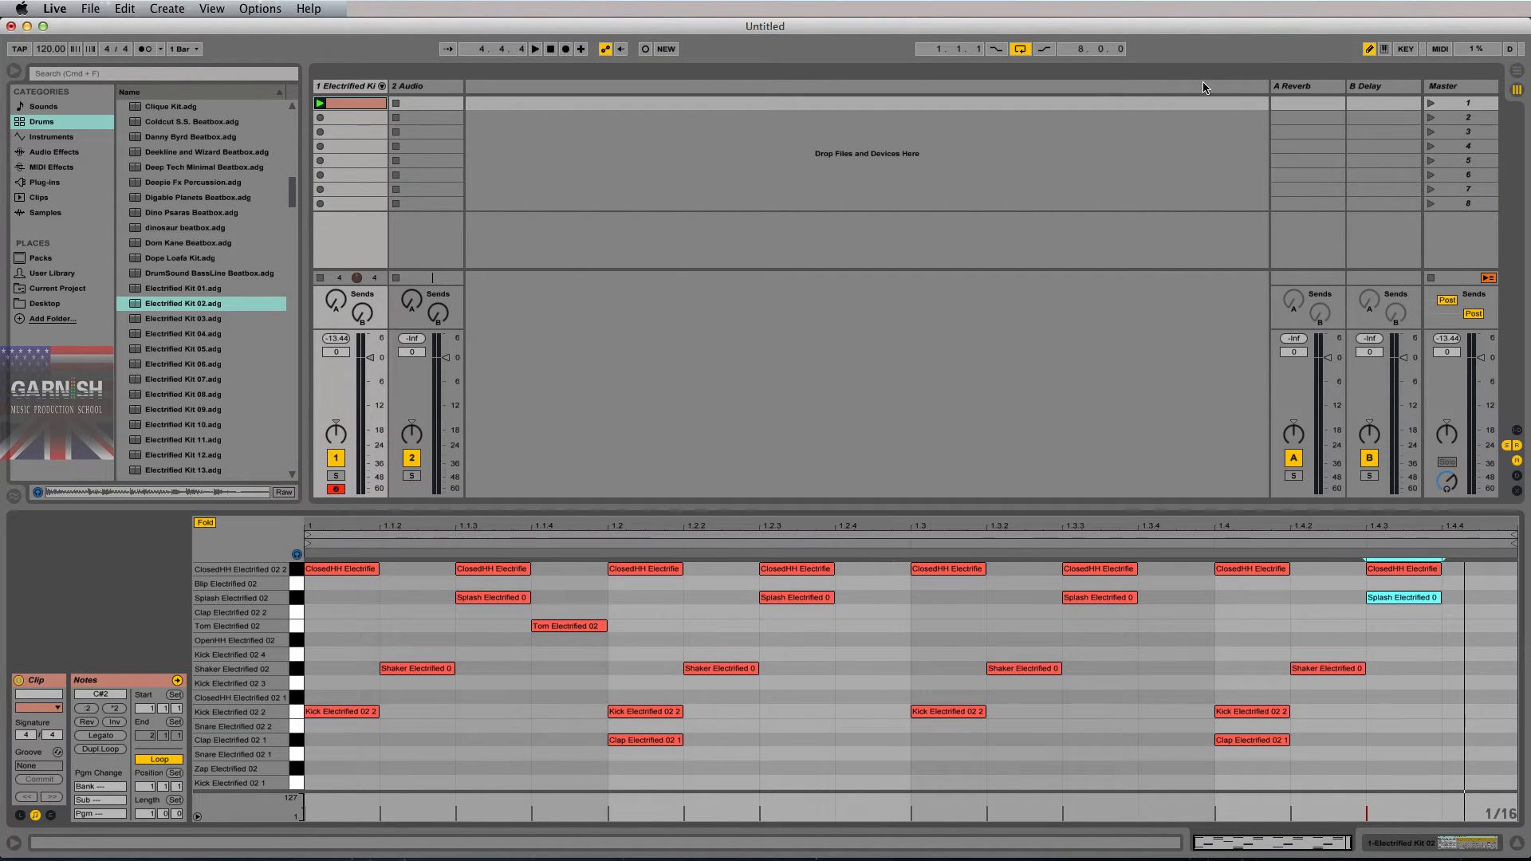
left_click(1368, 49)
left_click(45, 213)
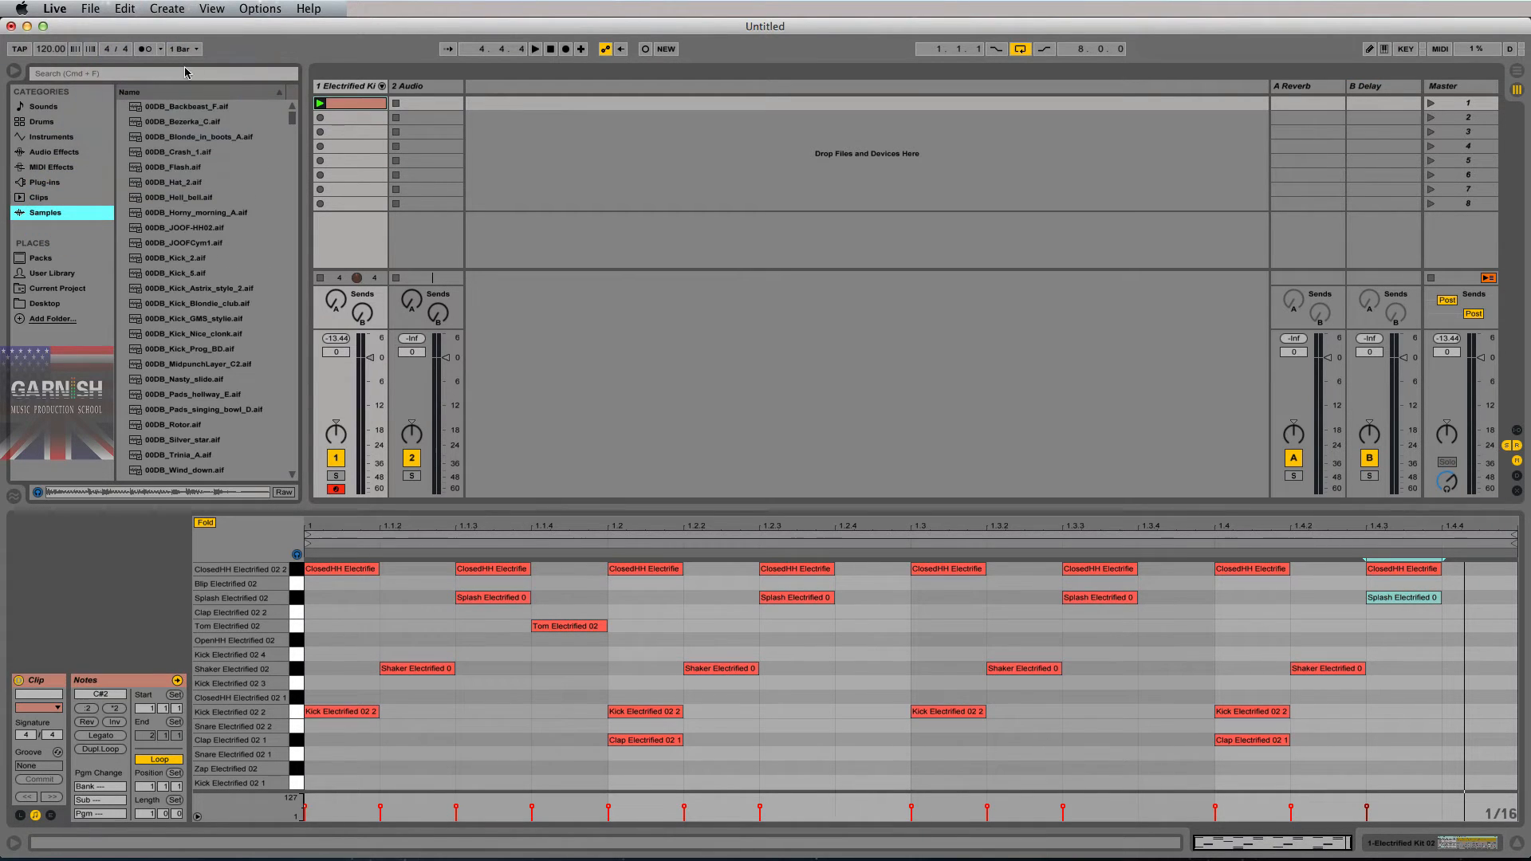
left_click(245, 73)
type("loop")
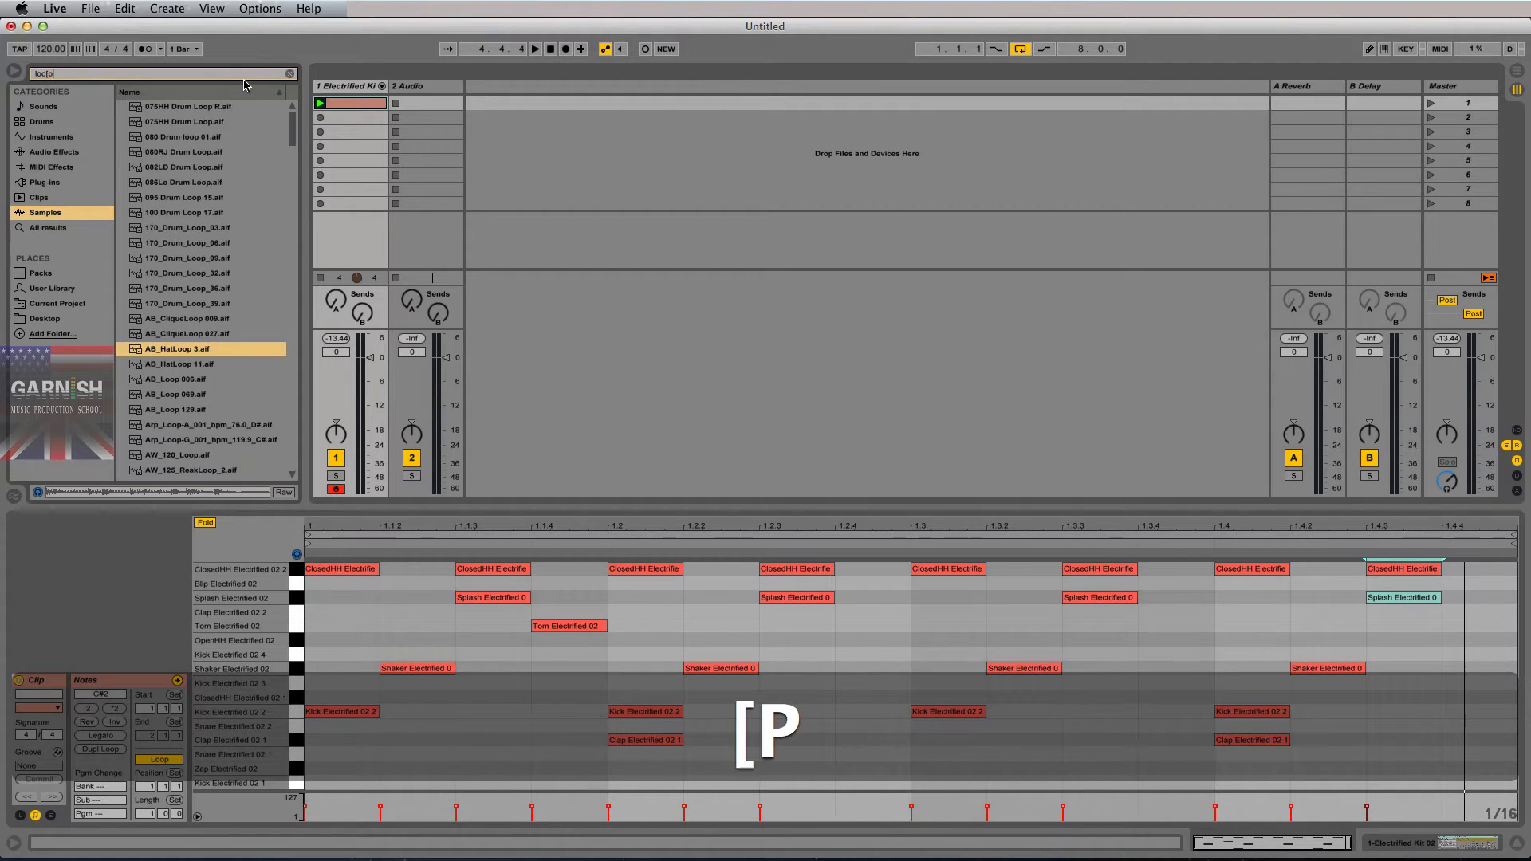
key("BackSpace")
key("BackSpace")
type("p")
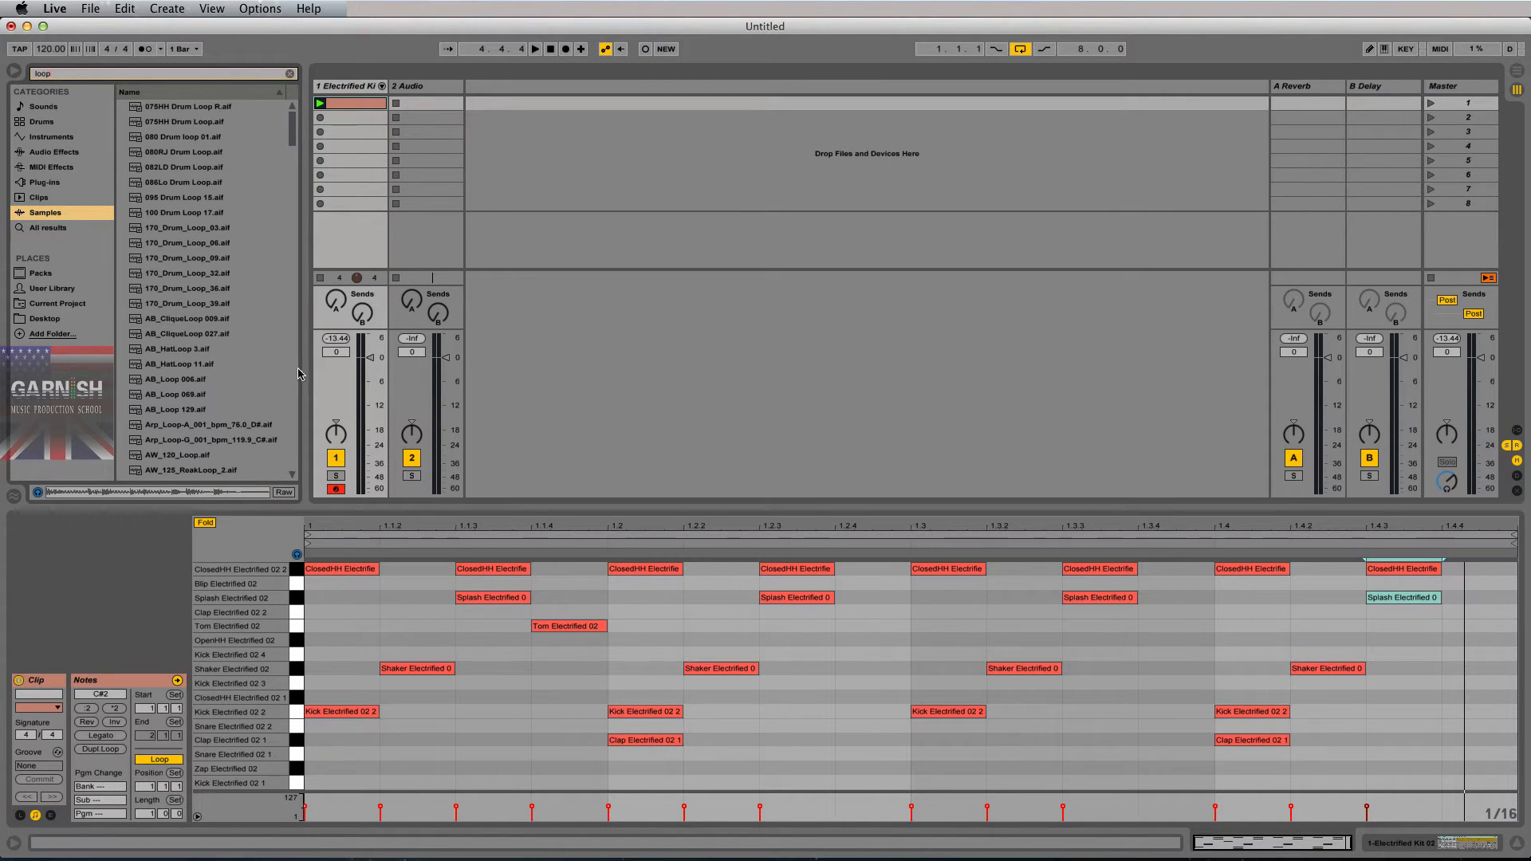
- Audition the loop samples one after another, from the numbered drum loops down to AB_HatLoop 3.aif
left_click(201, 303)
left_click(175, 155)
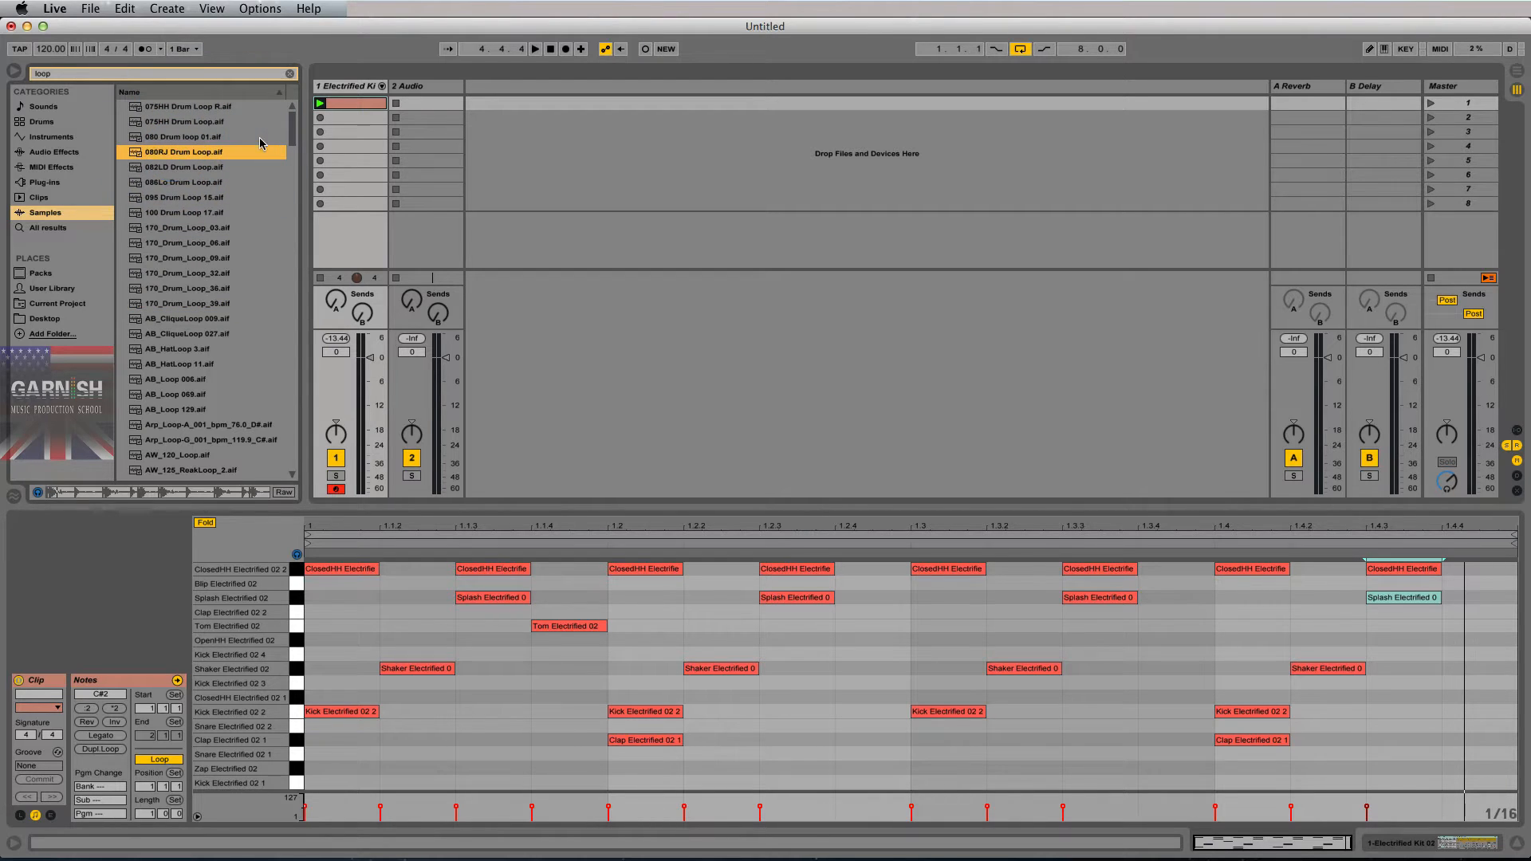
left_click(186, 166)
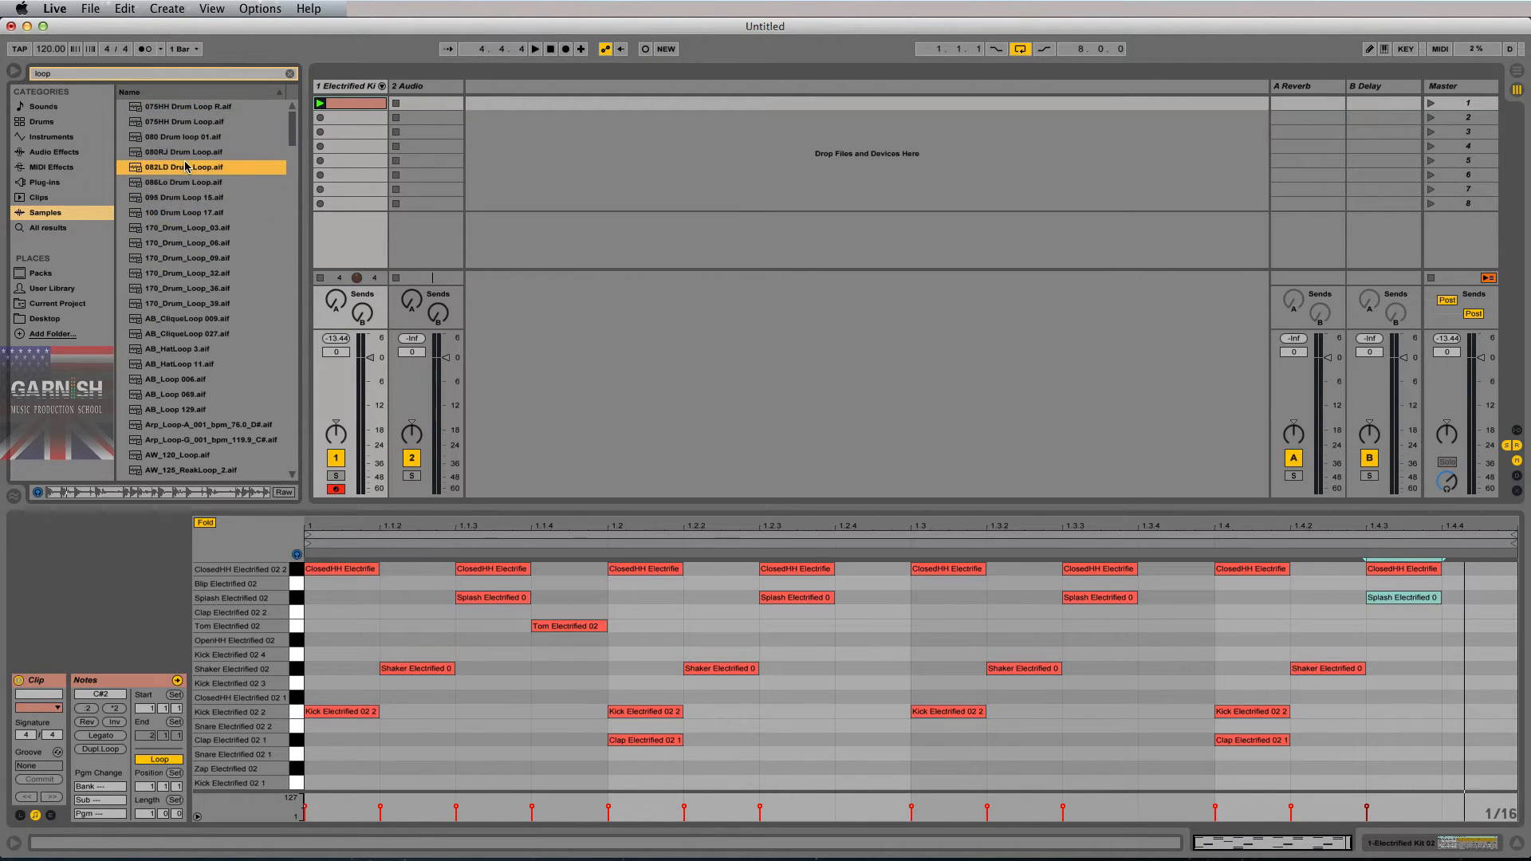
key("Down")
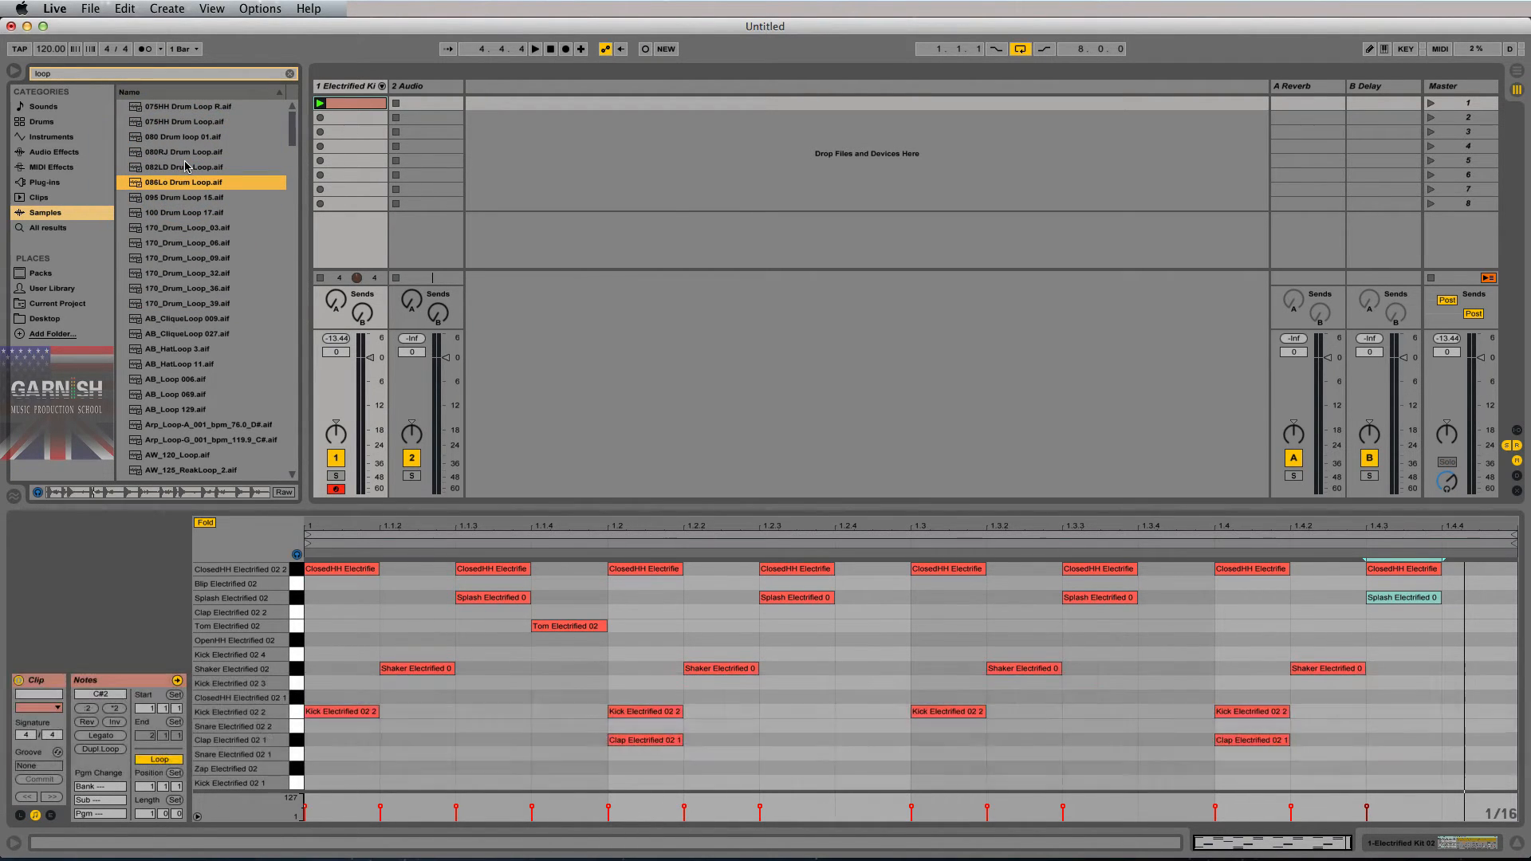
key("Down")
key("Down")
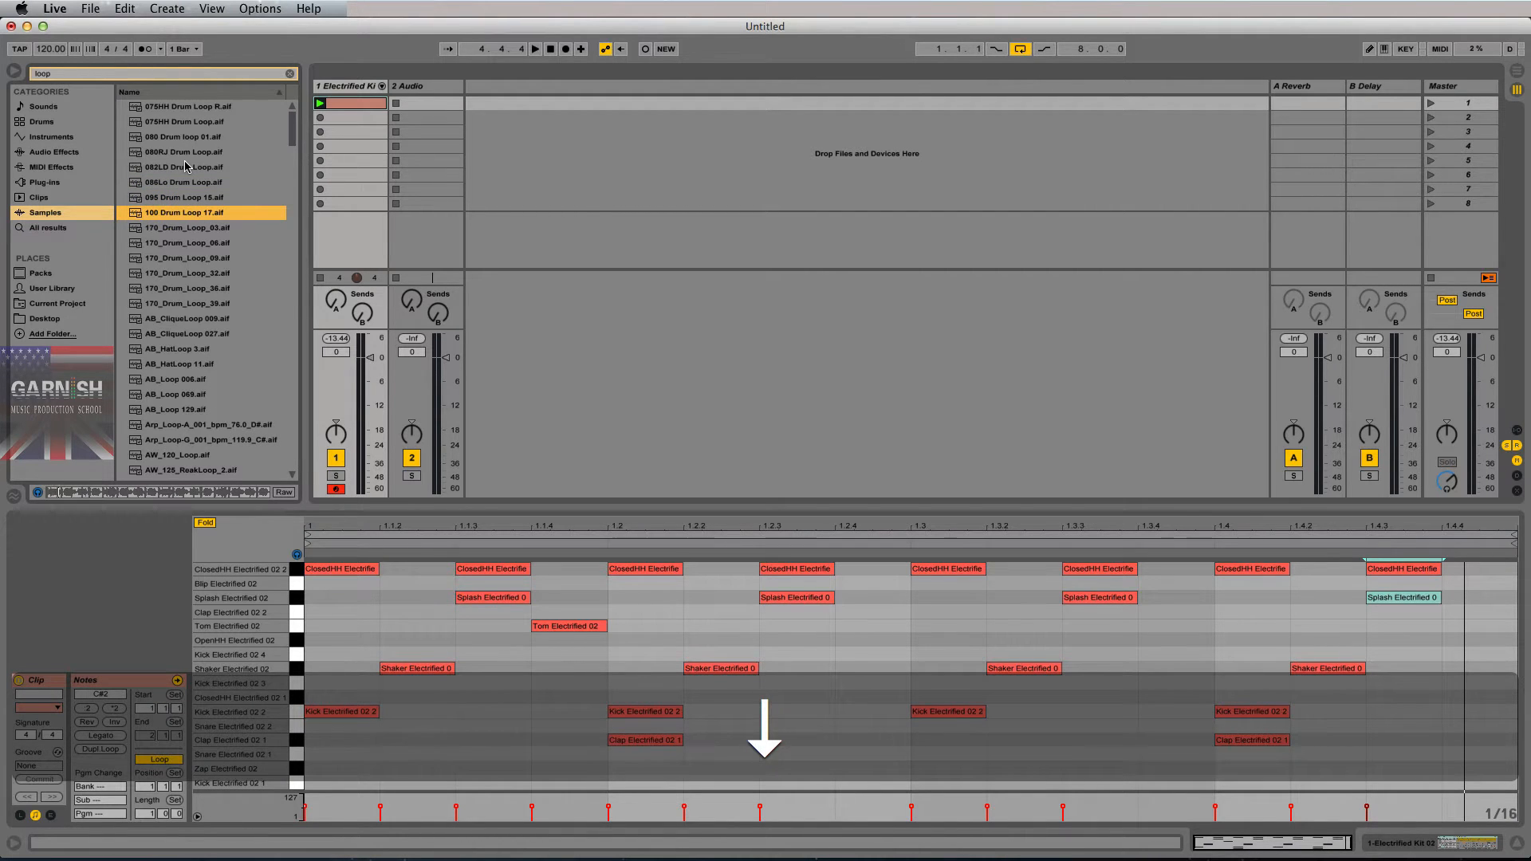
key("Down")
key("Down")
key("Down")
key("Down")
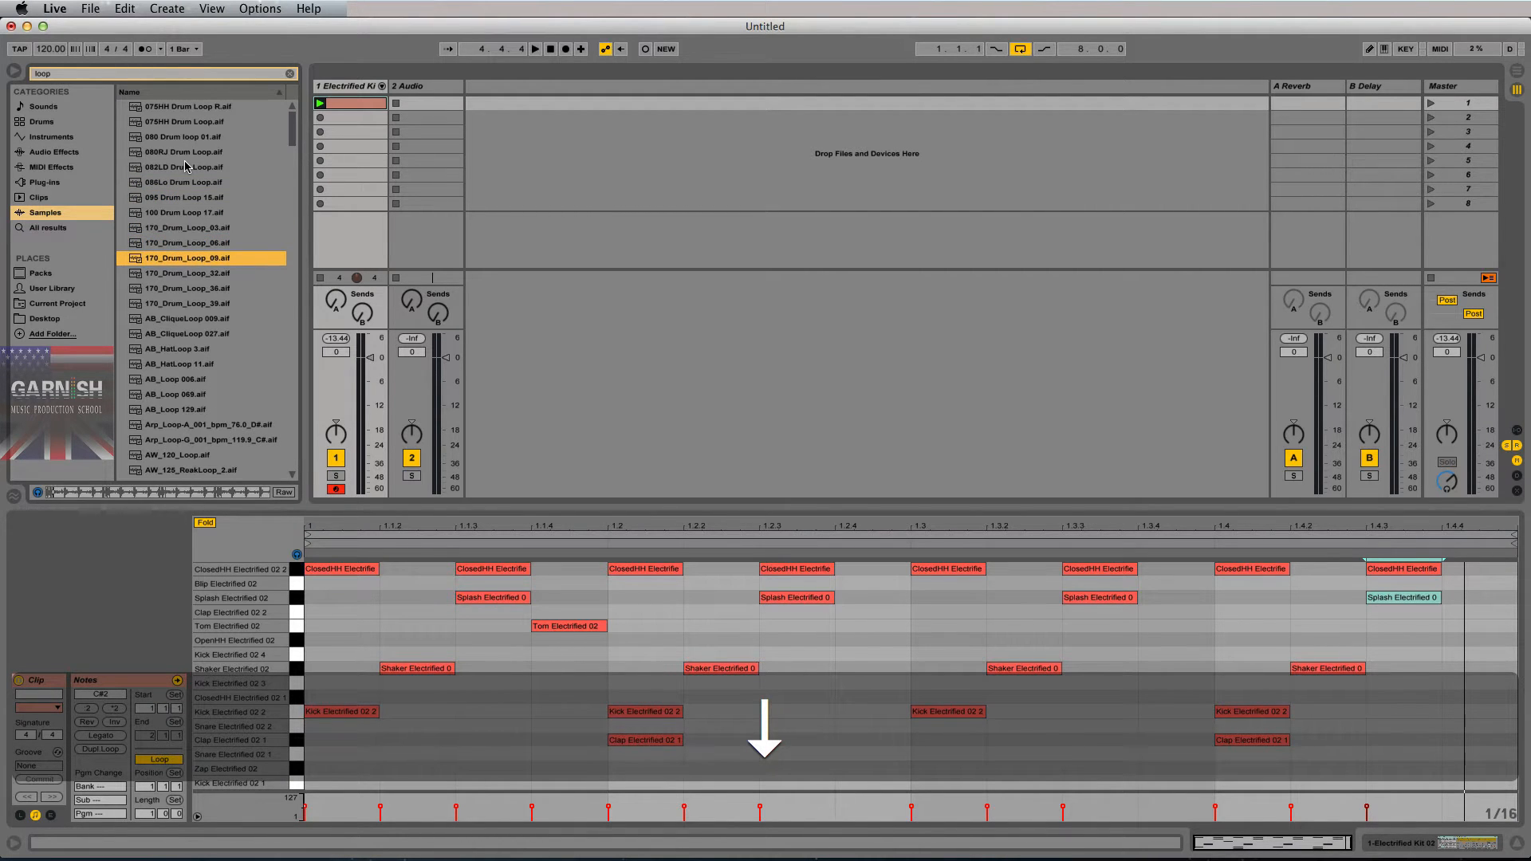
key("Down")
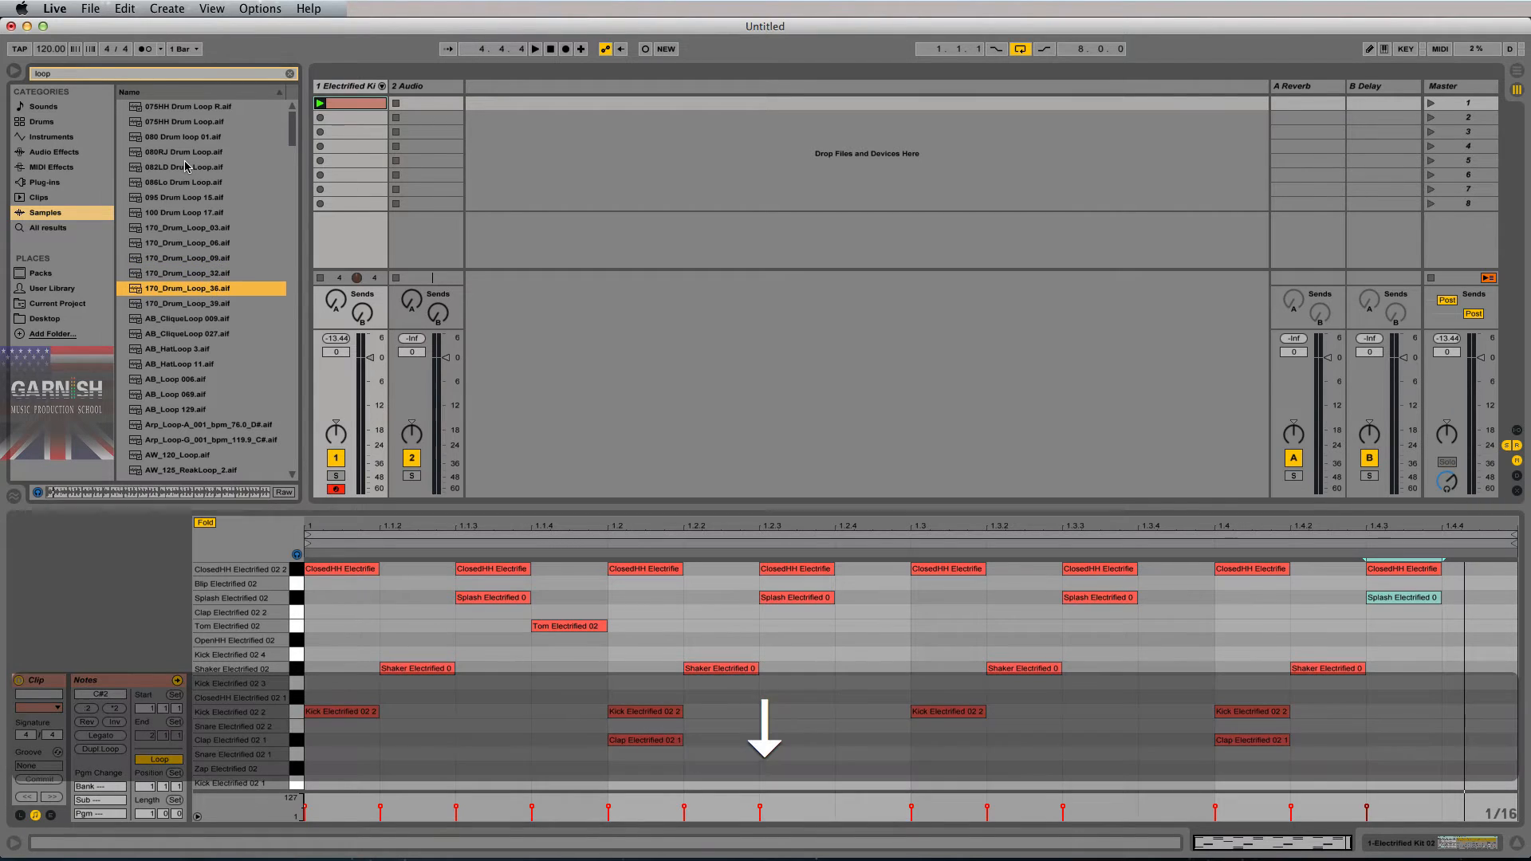
key("Down")
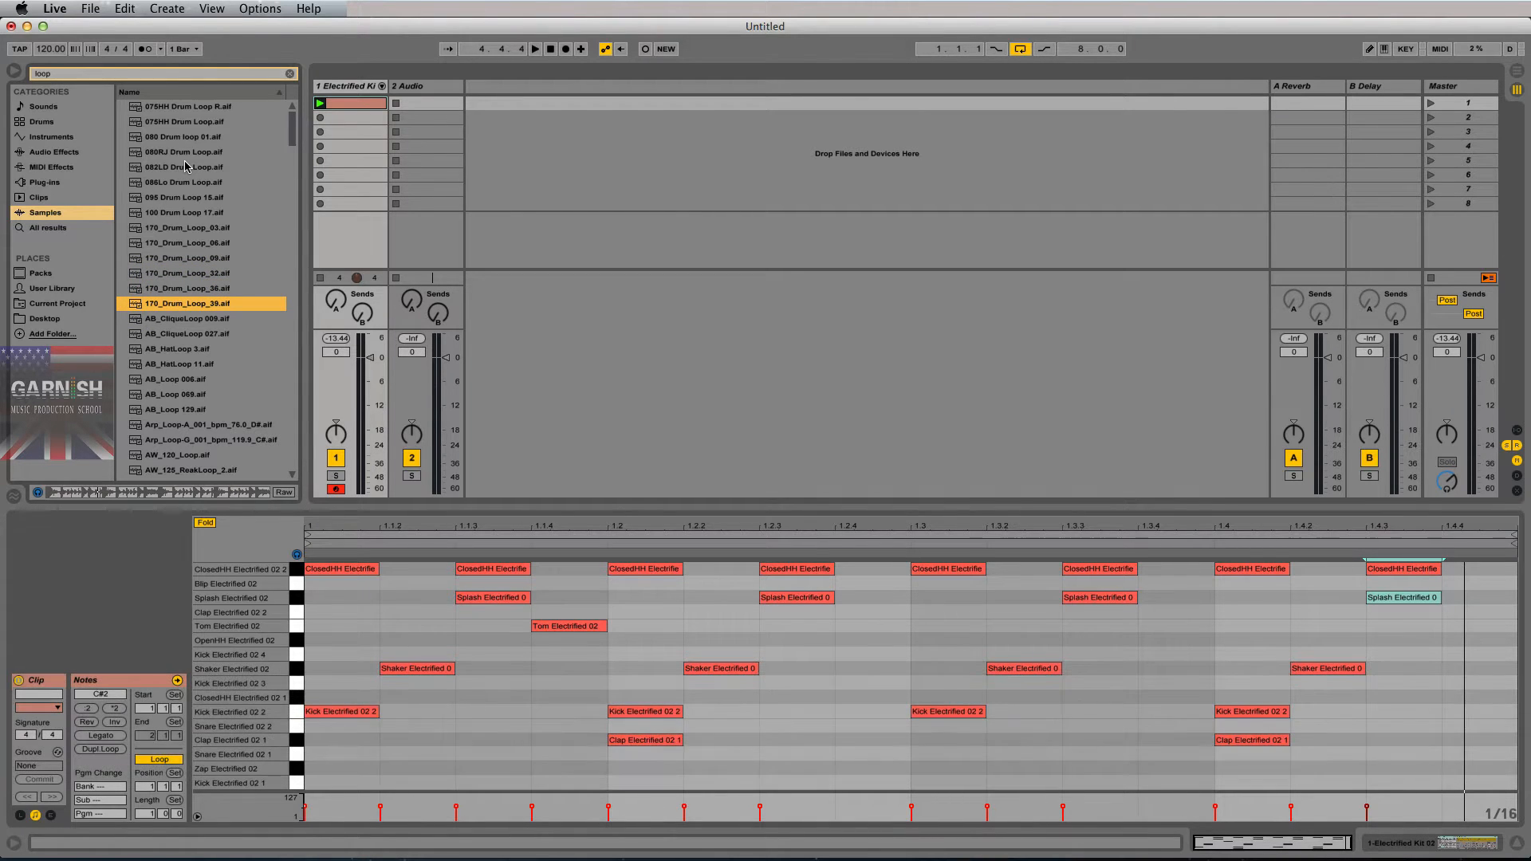
key("Down")
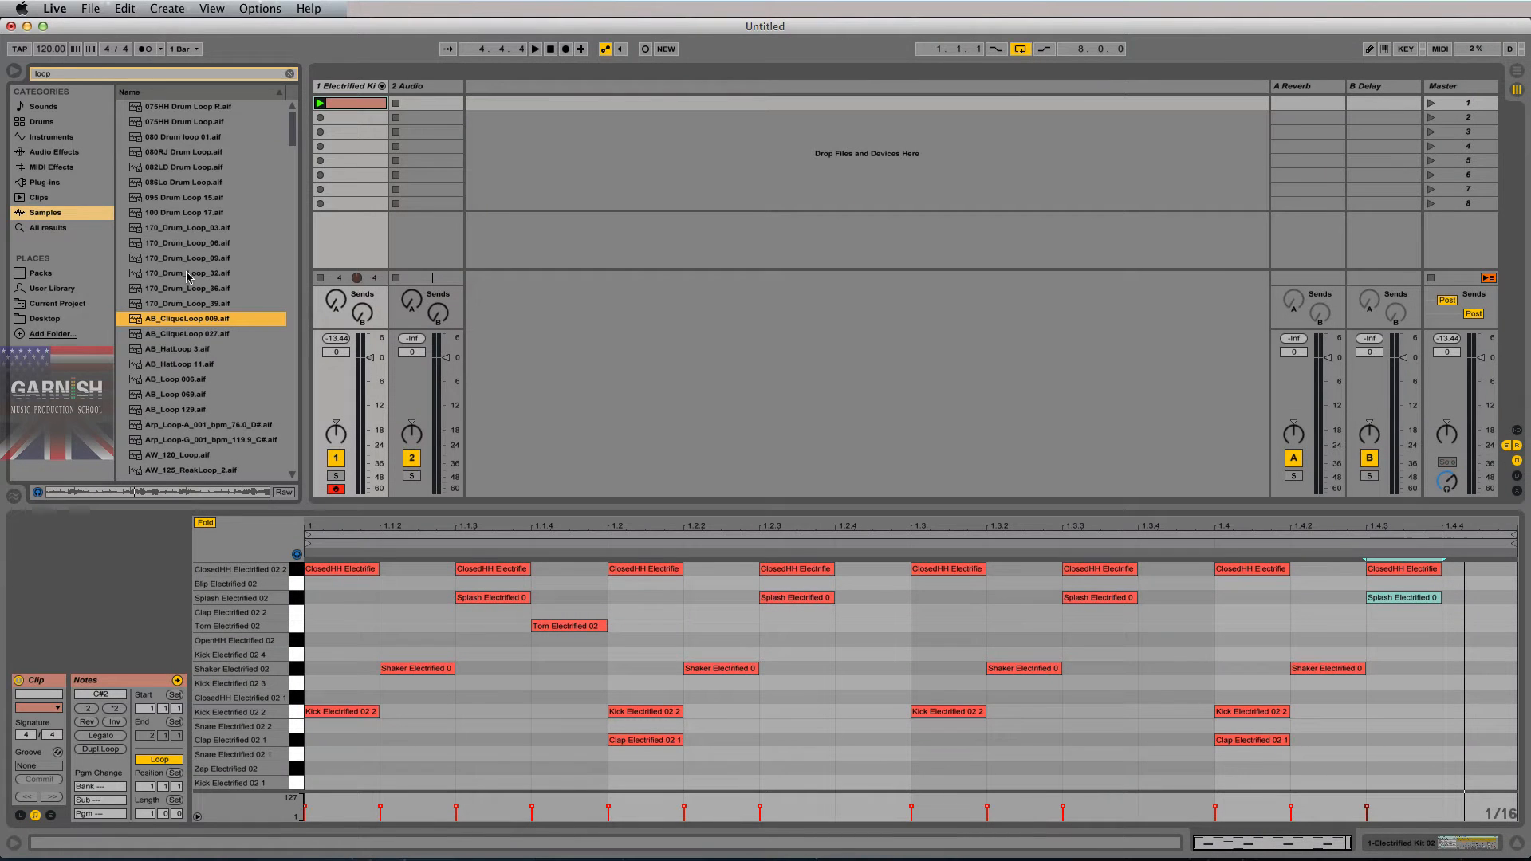
key("Down")
key("Down")
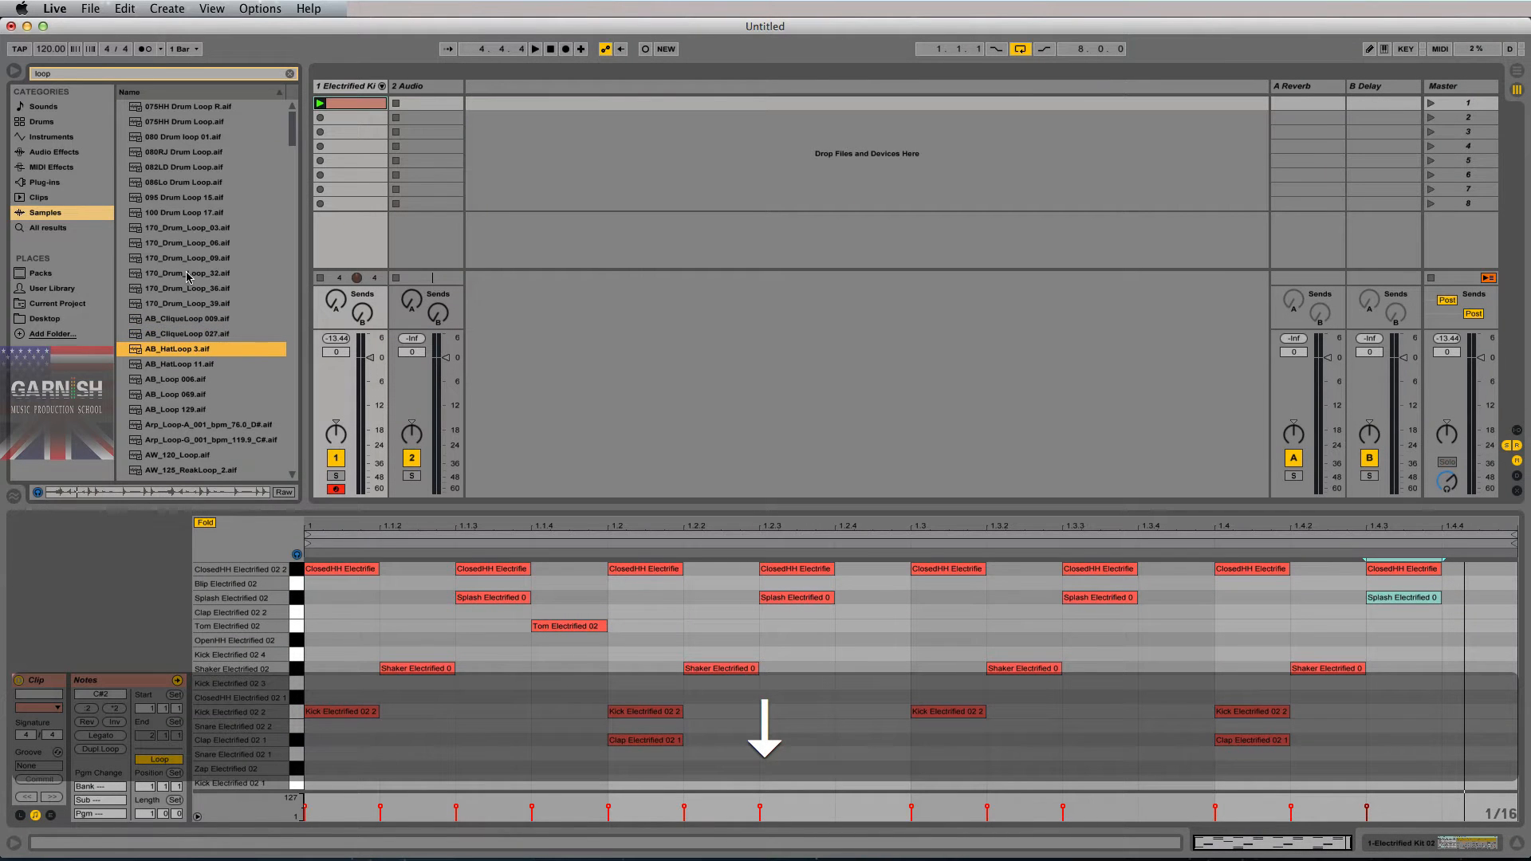
key("space")
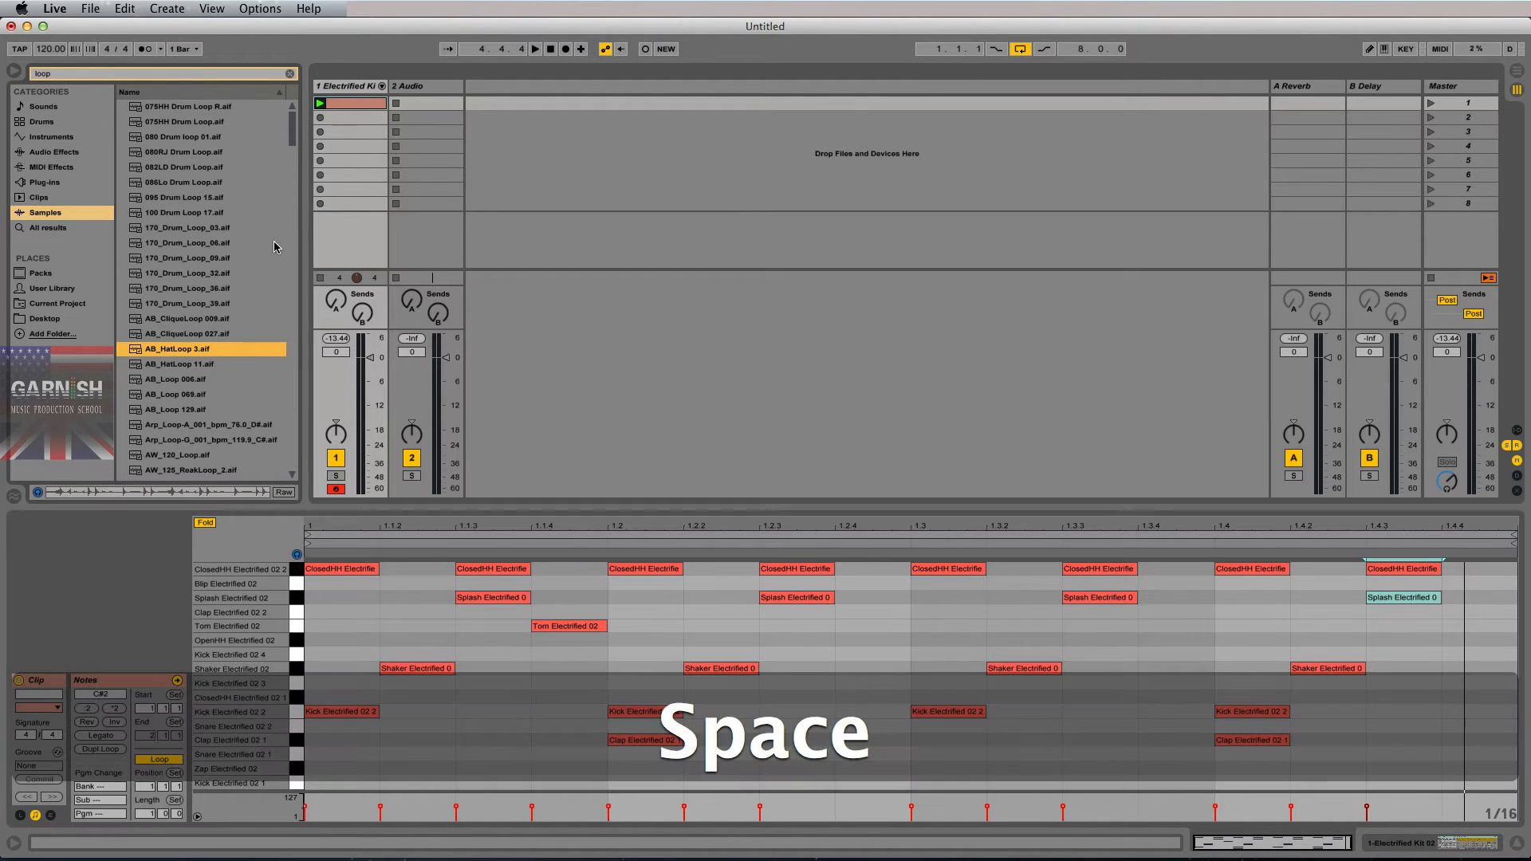
- Place AB_HatLoop 3.aif in the first clip slot of the 2 Audio track and launch scene 1
left_click_drag(192, 349, 425, 103)
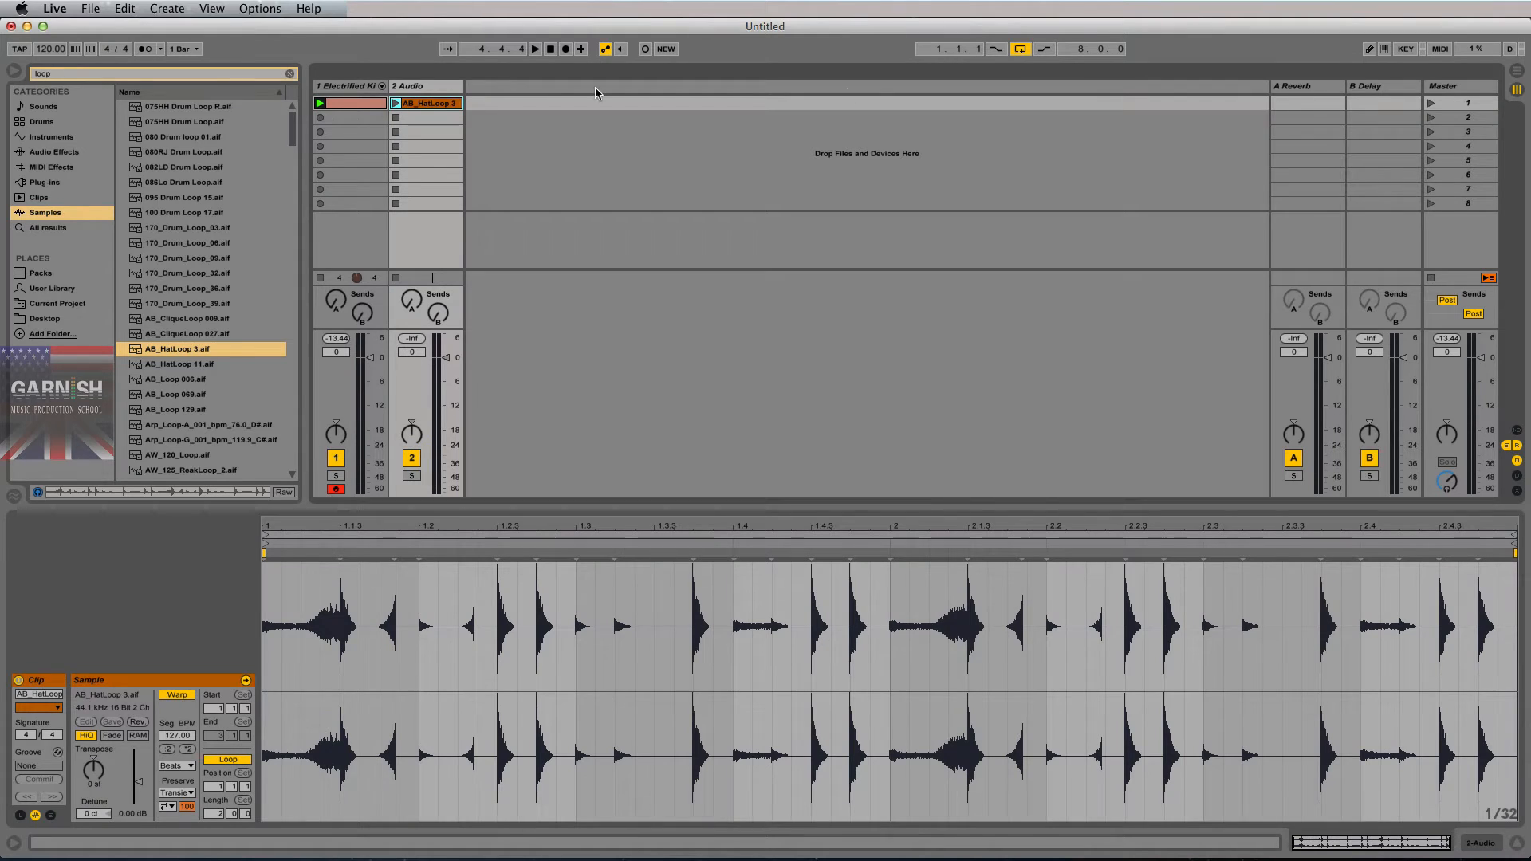
left_click(1430, 104)
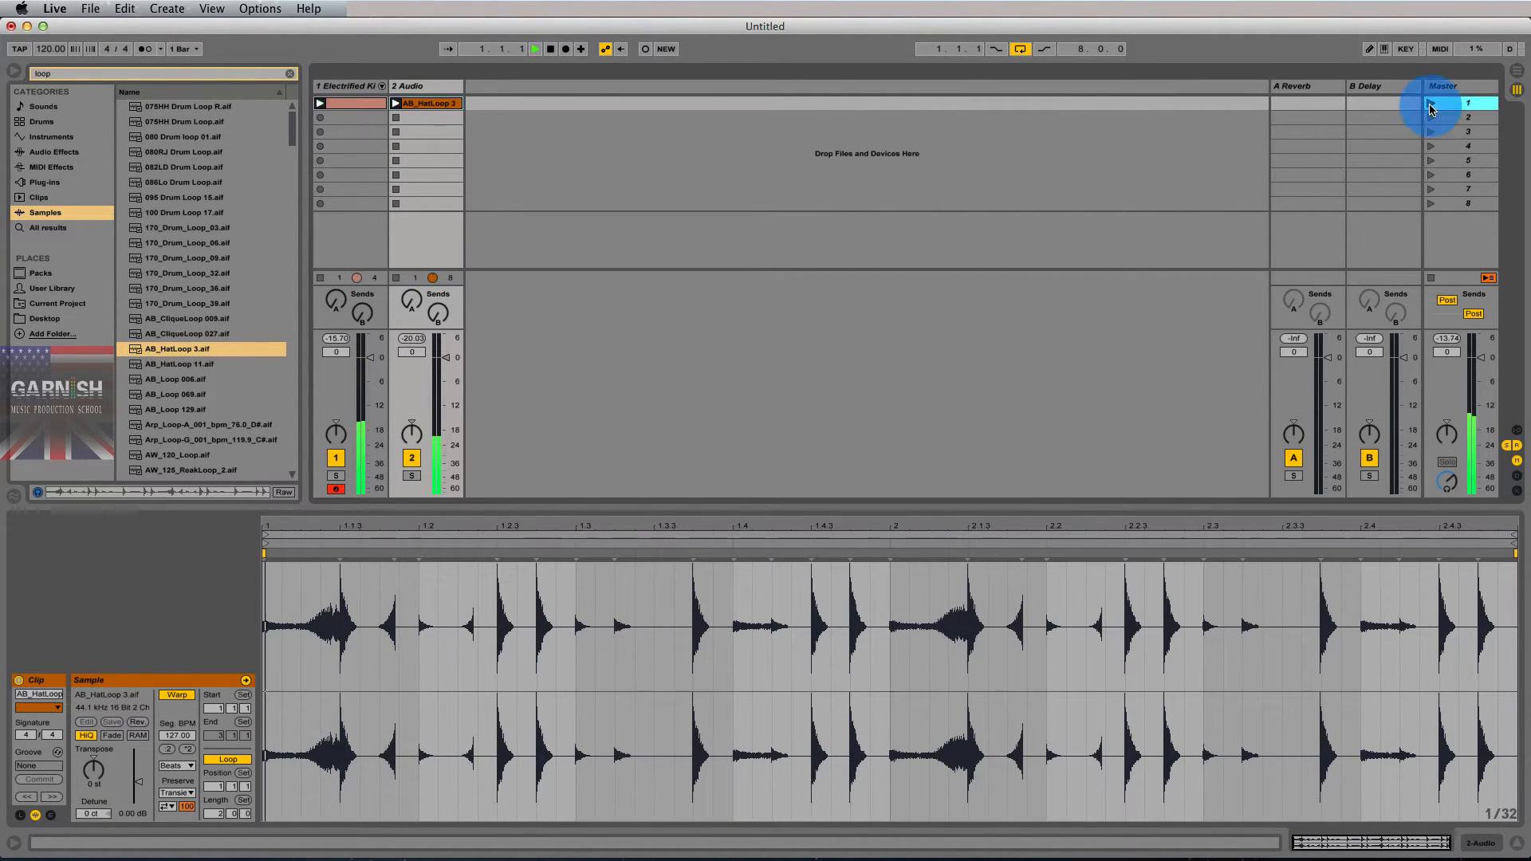
- Balance the playing tracks by setting the 2 Audio volume to -9.3 dB and the Electrified Kit volume to -1.4 dB
left_click_drag(447, 359, 446, 393)
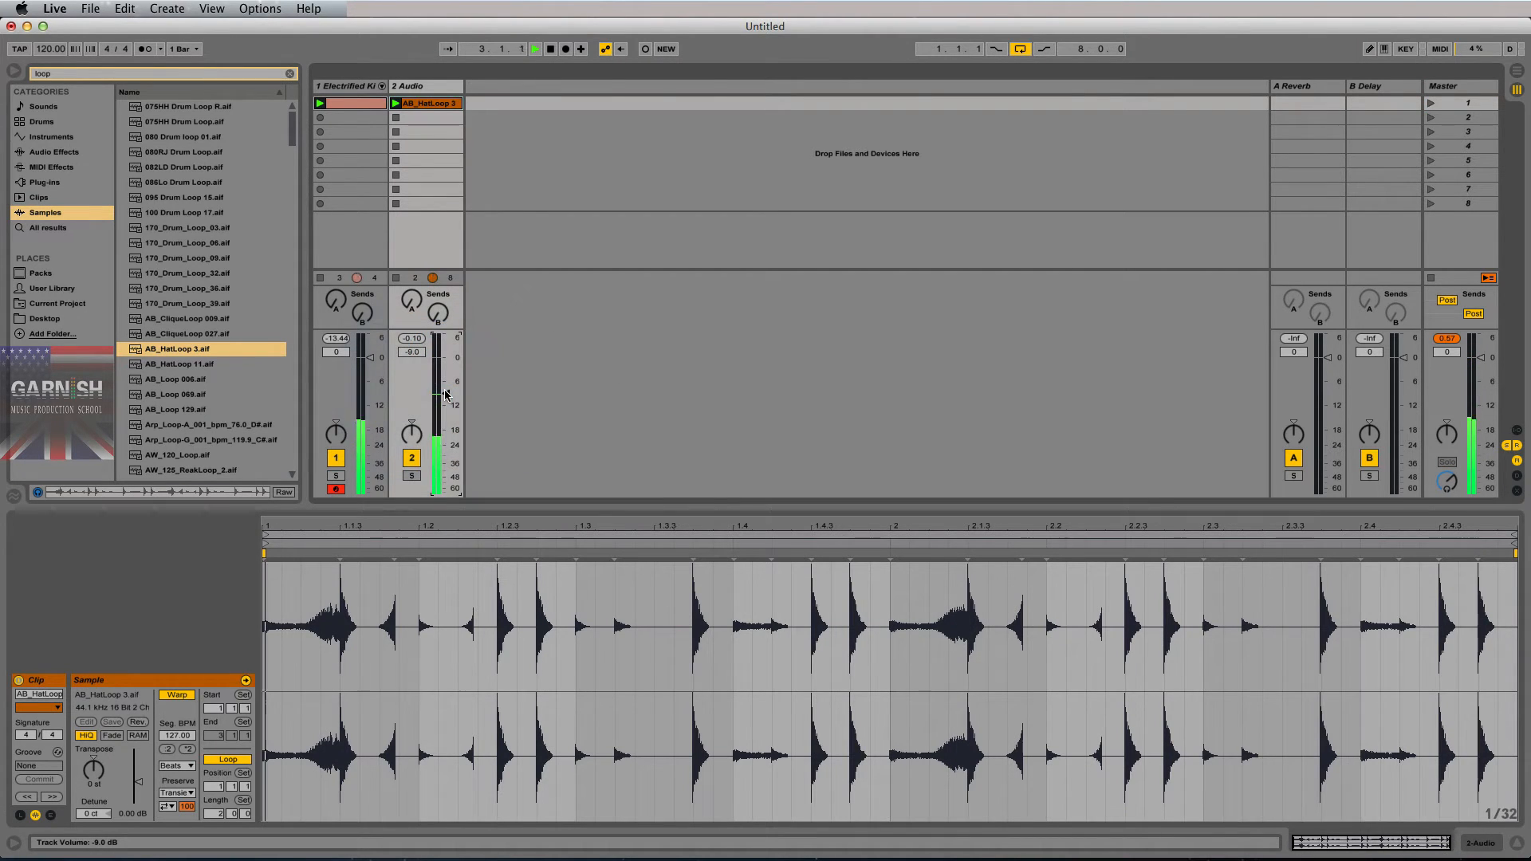
left_click(1447, 343)
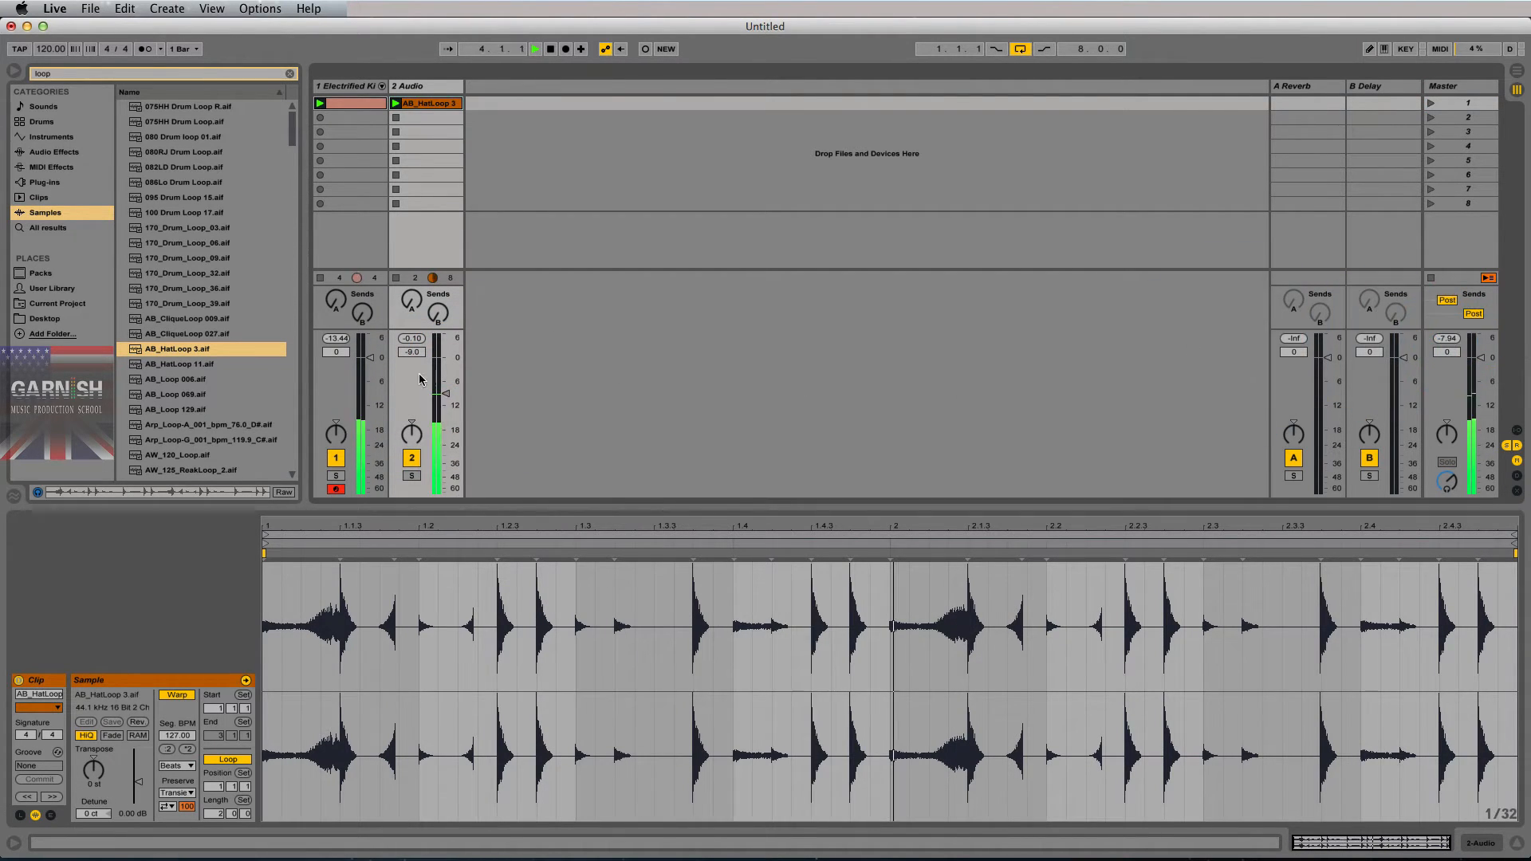
left_click_drag(369, 357, 368, 363)
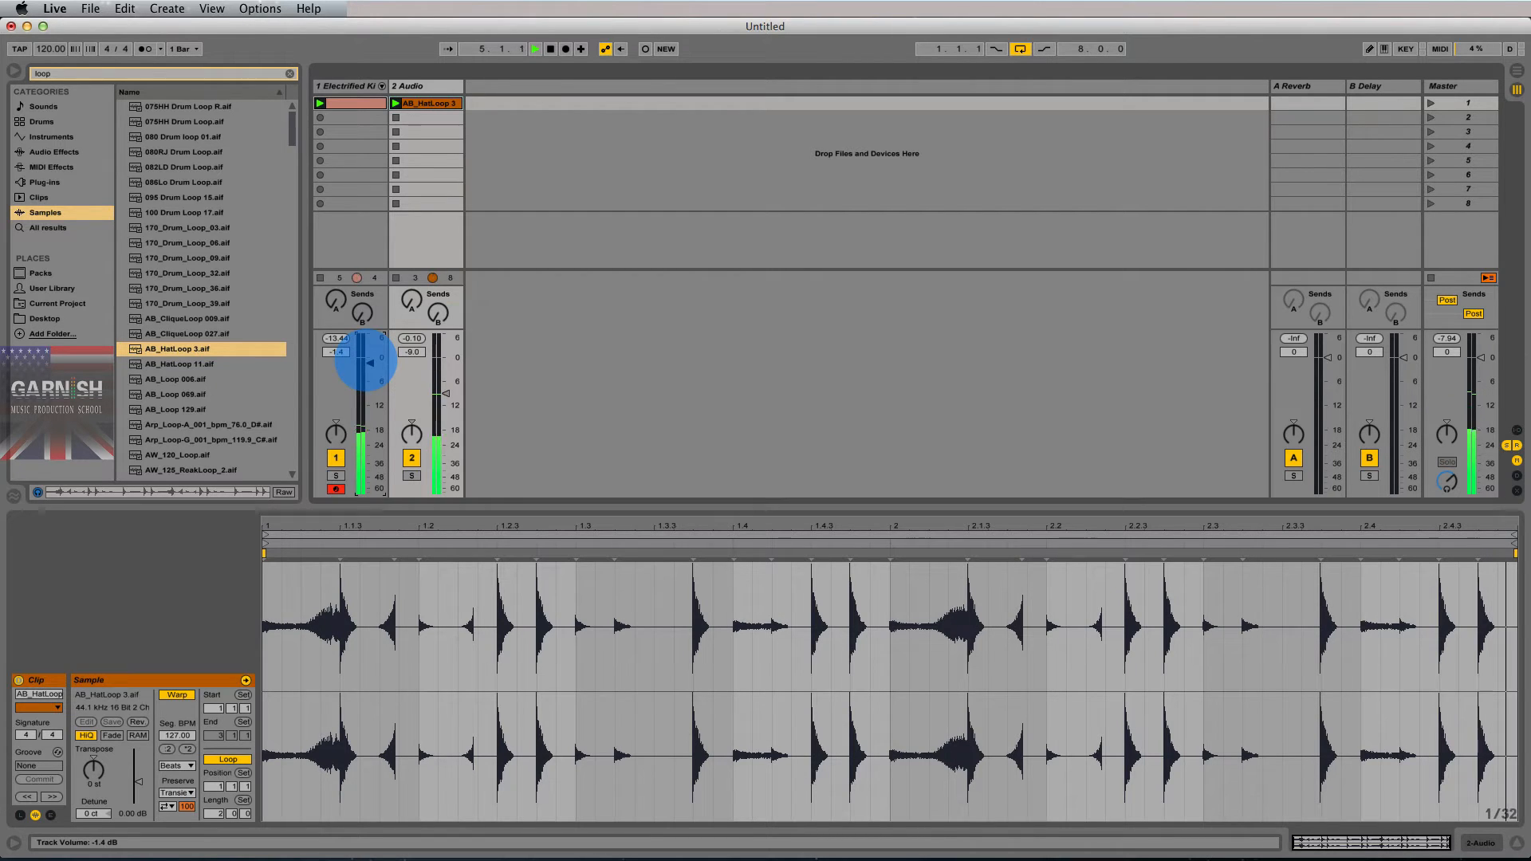
left_click_drag(445, 393, 443, 395)
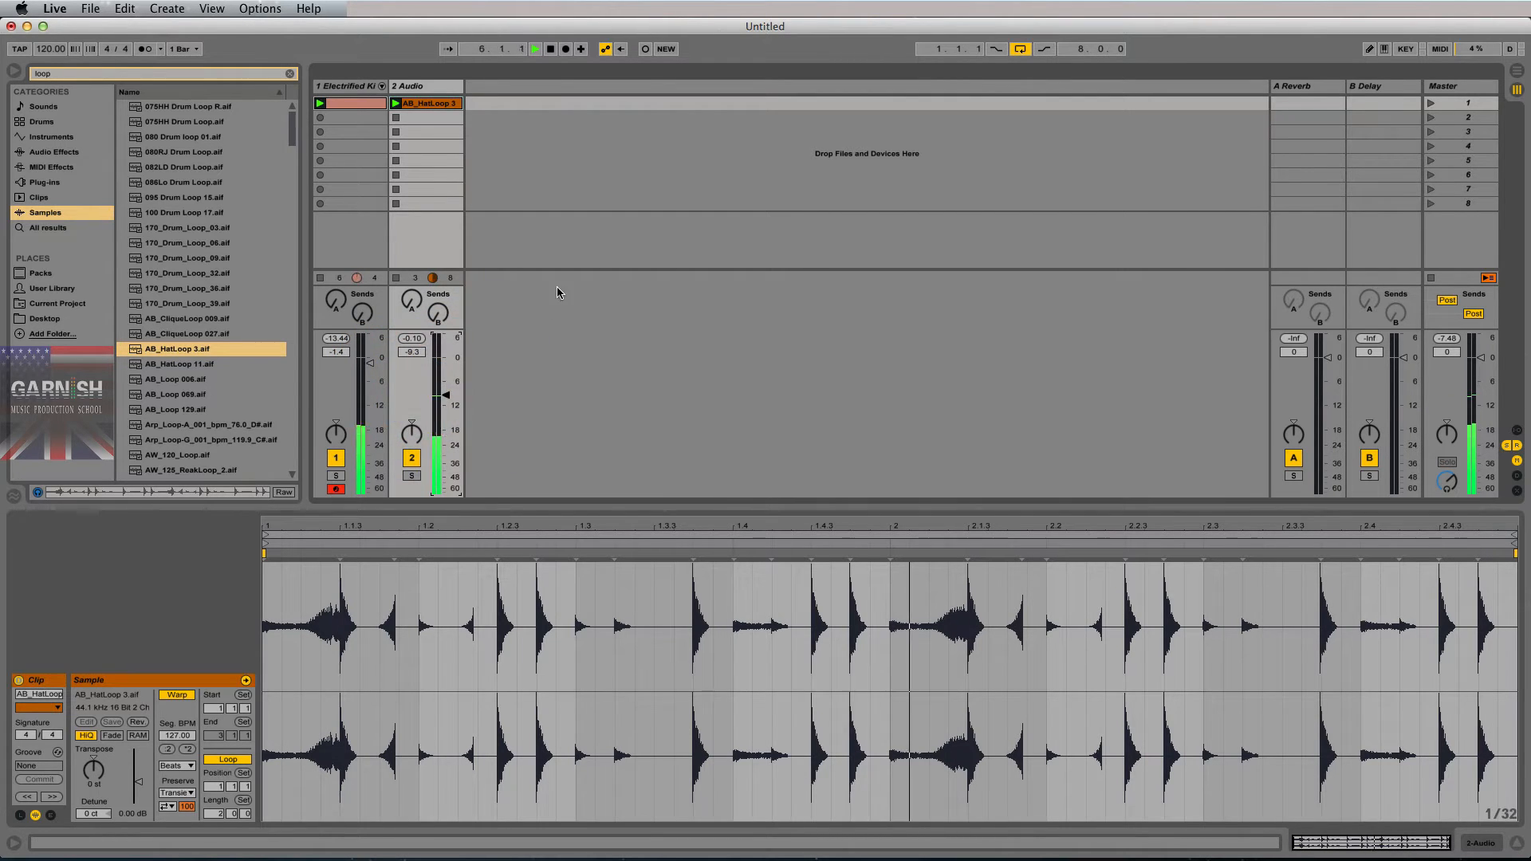
key("space")
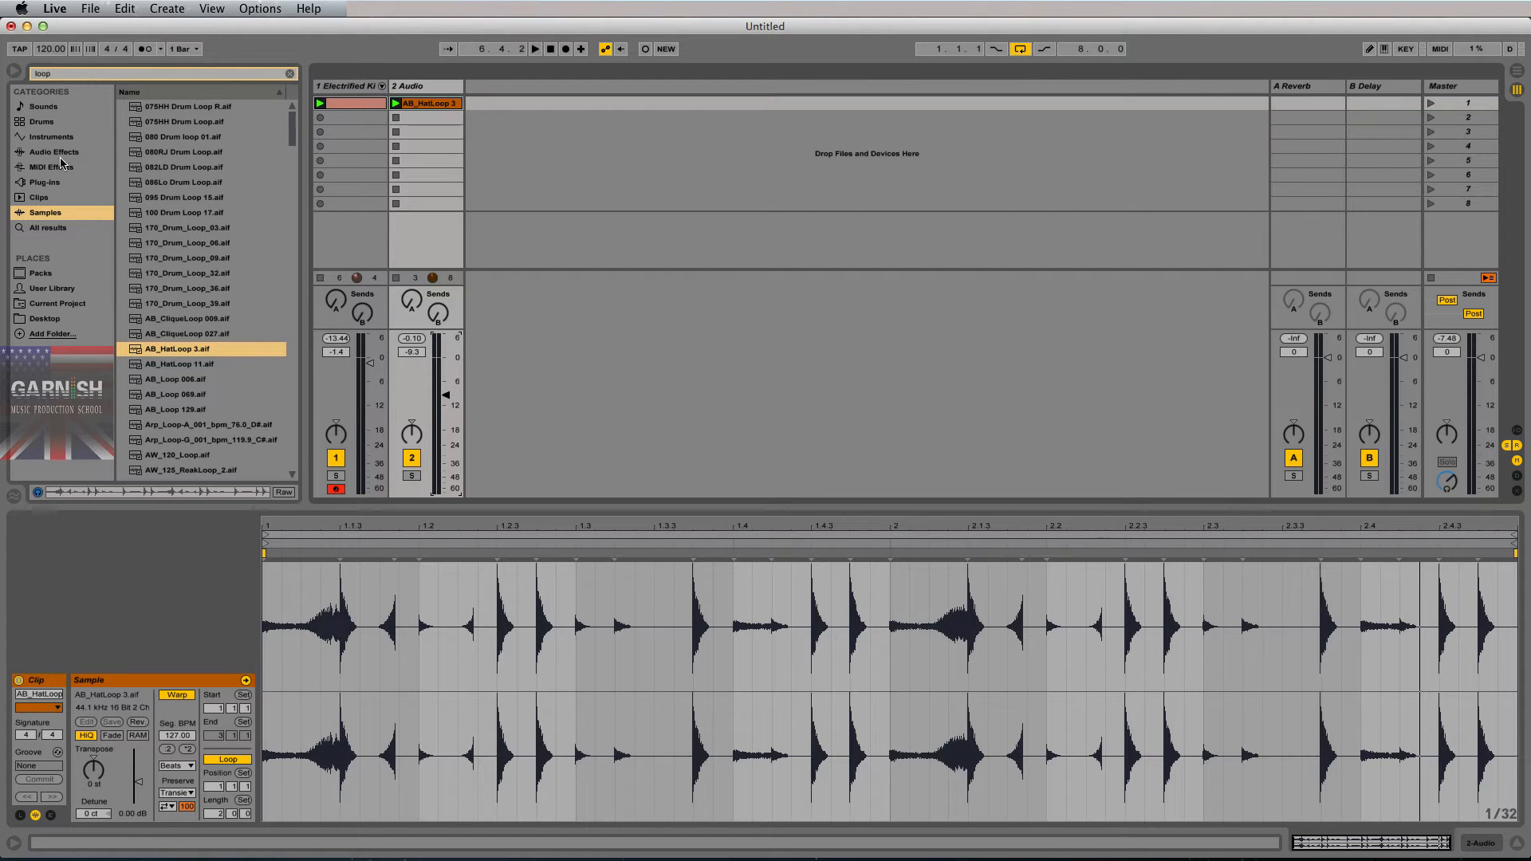
- Clear the "loop" search and list the Bass presets of Simpler in the Instruments category
left_click(290, 73)
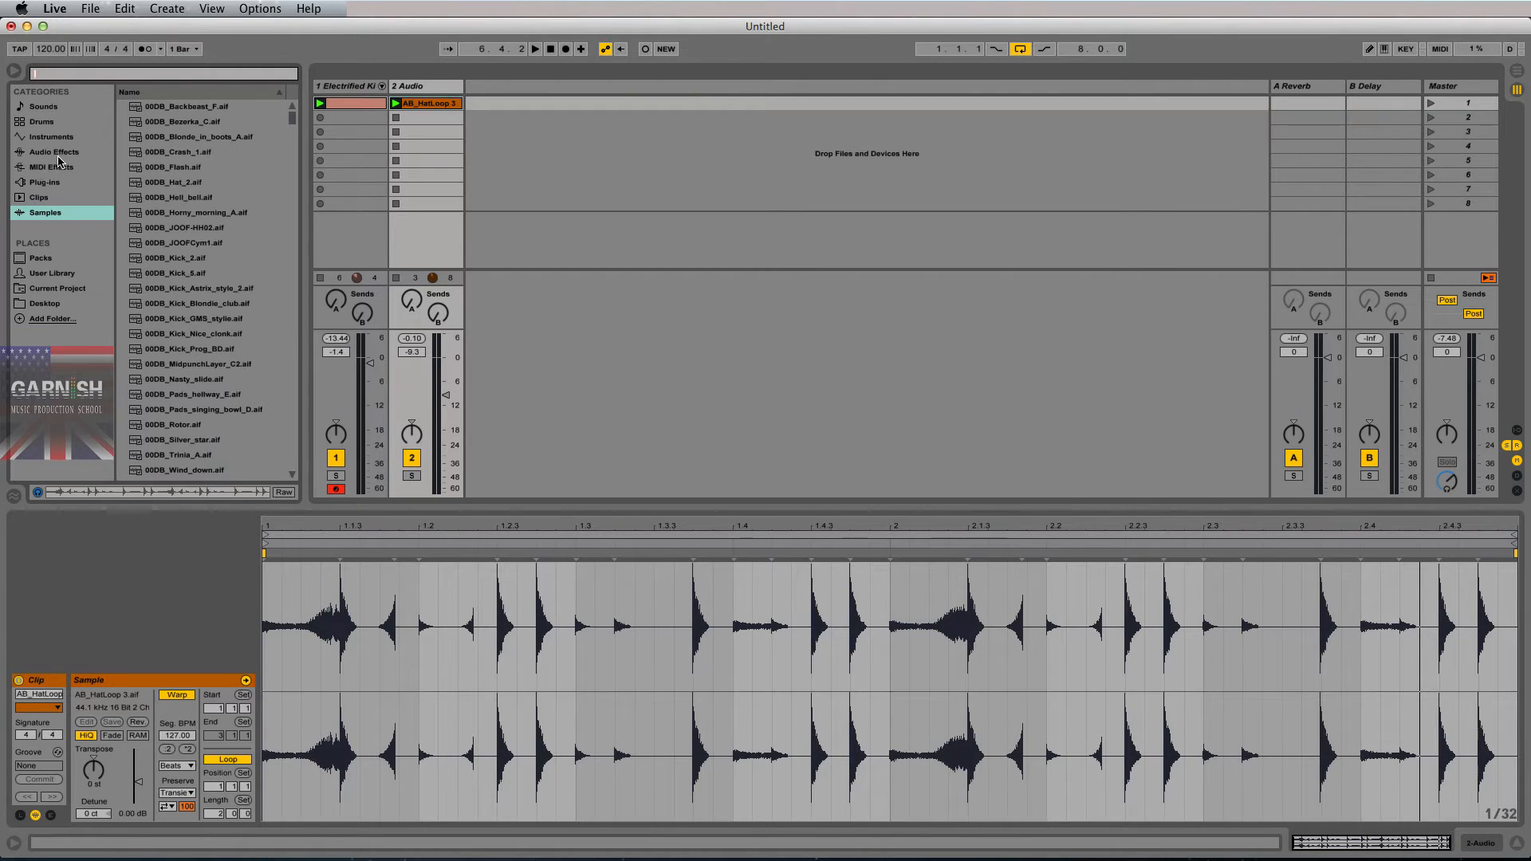
key("Escape")
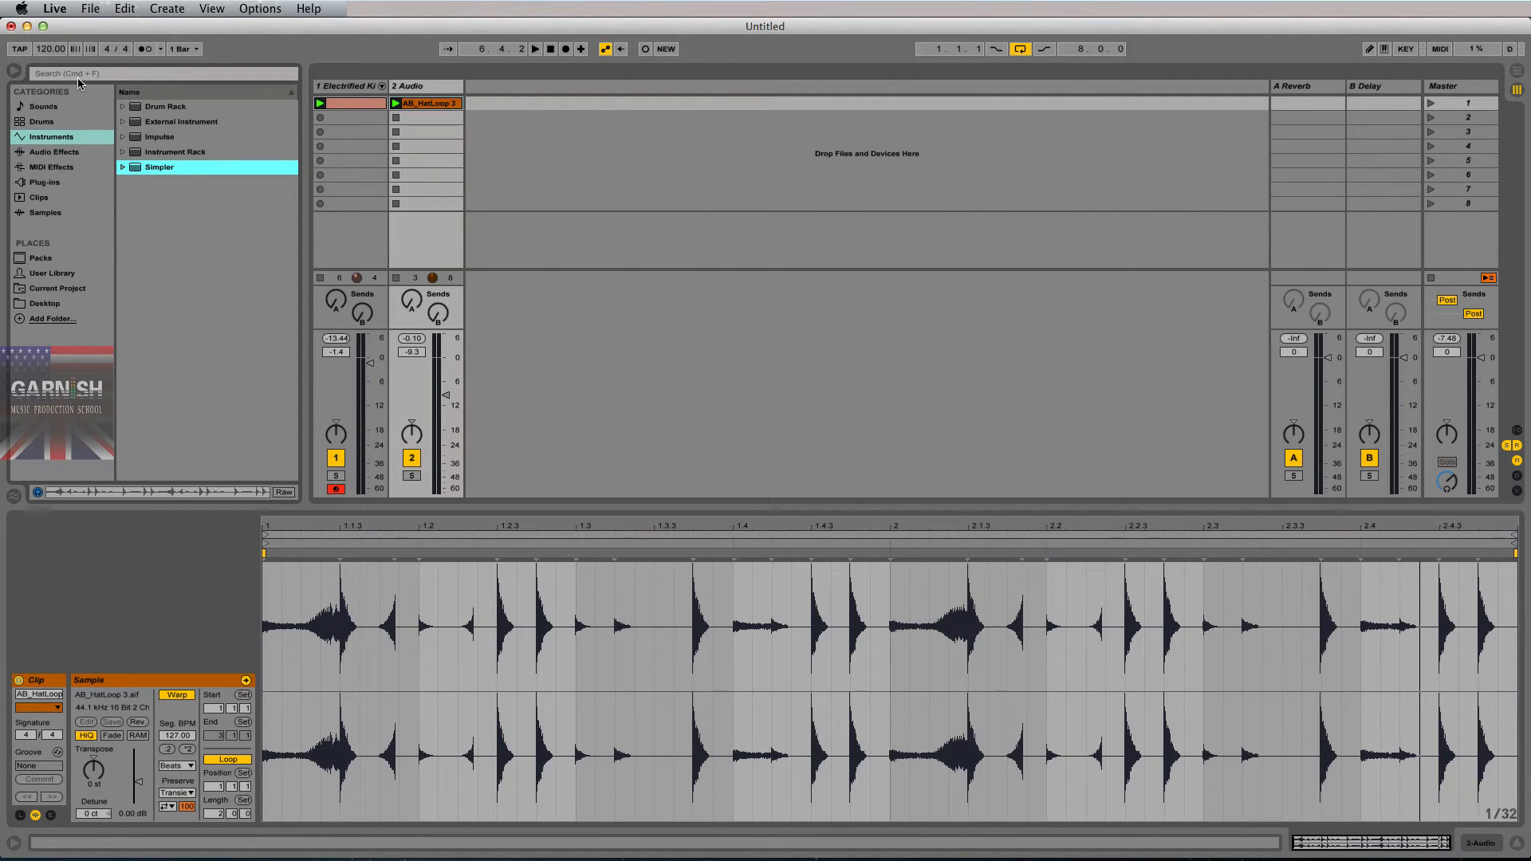
left_click(48, 138)
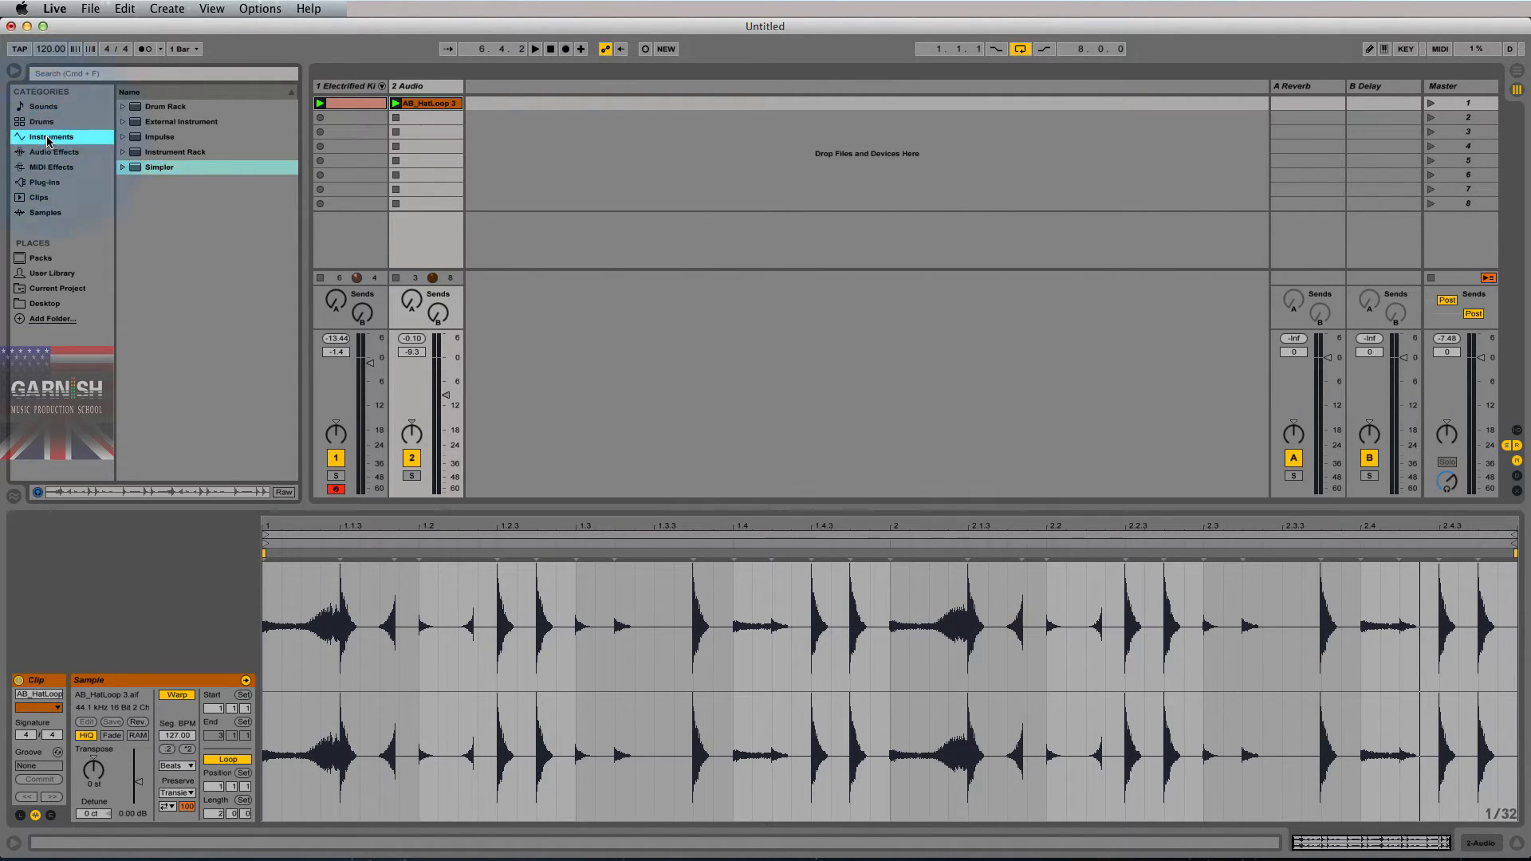
left_click(123, 167)
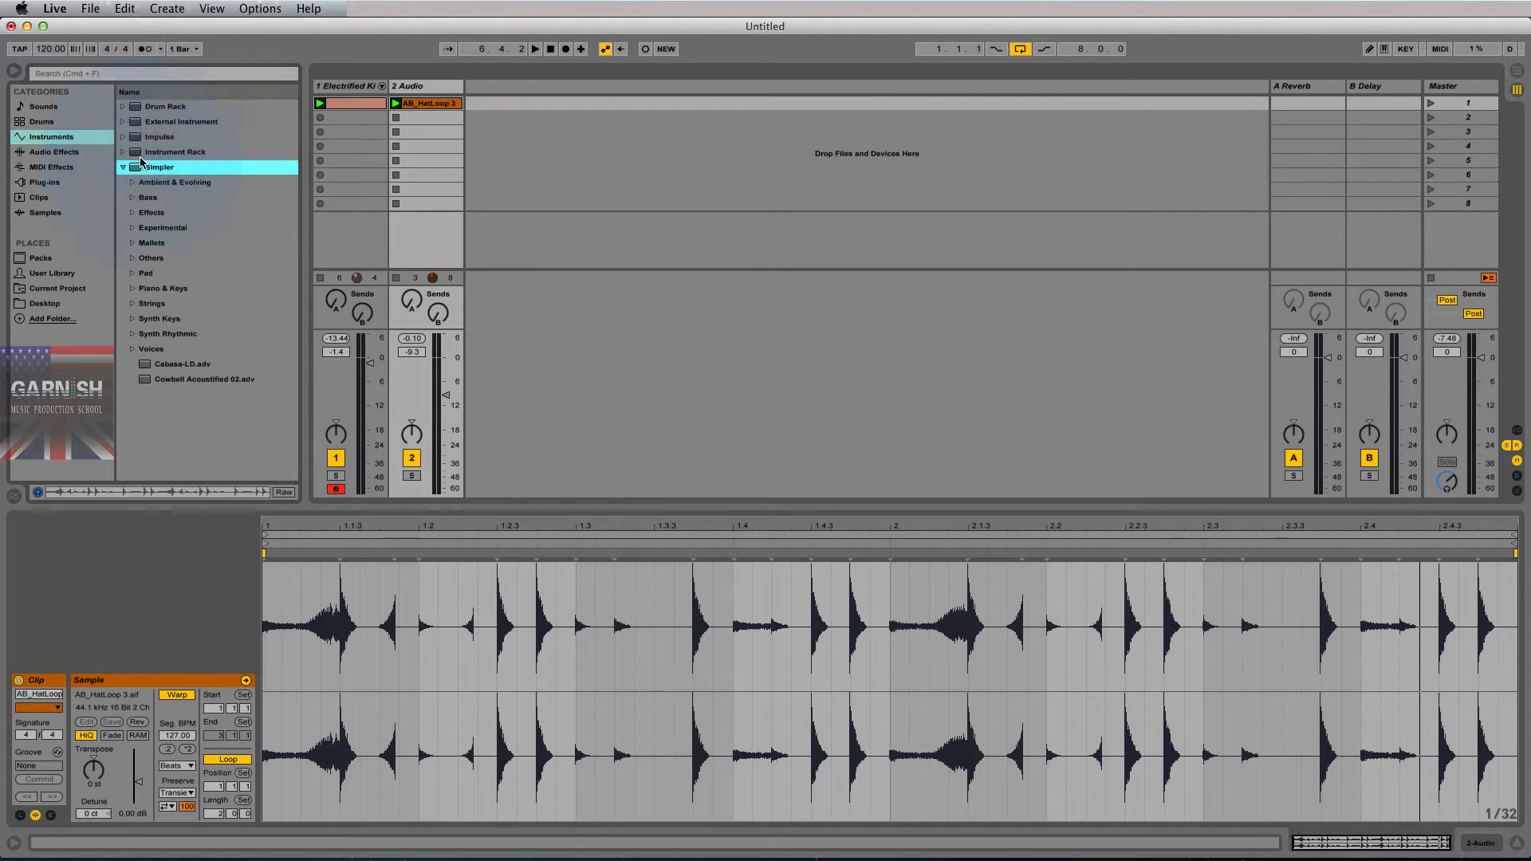
left_click(133, 199)
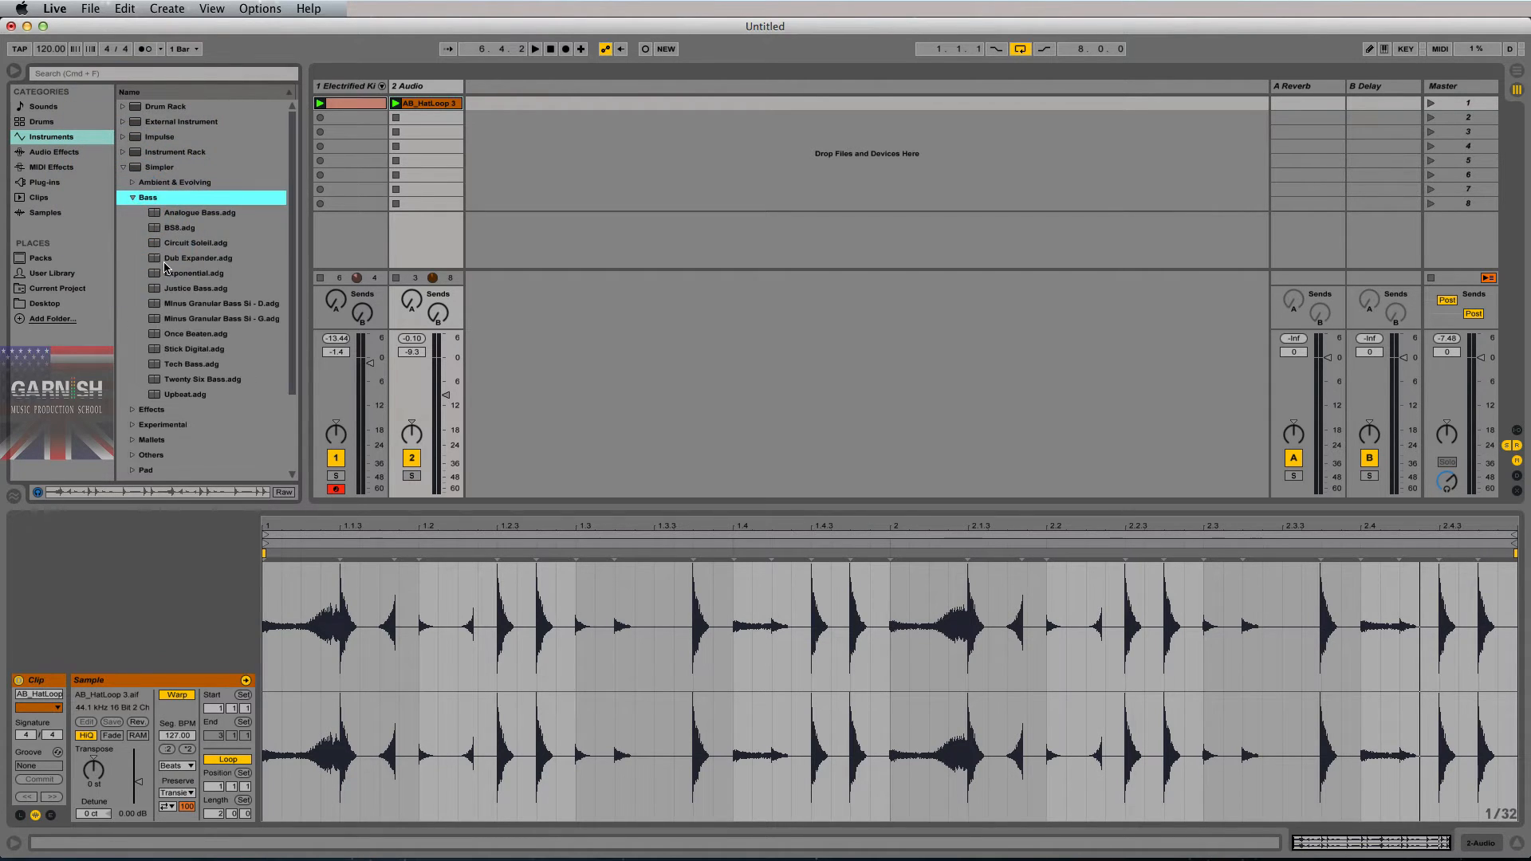
- Audition the Simpler bass presets one after another, from Analogue Bass.adg down to Tech Bass.adg
key("Down")
key("Down")
key("Down")
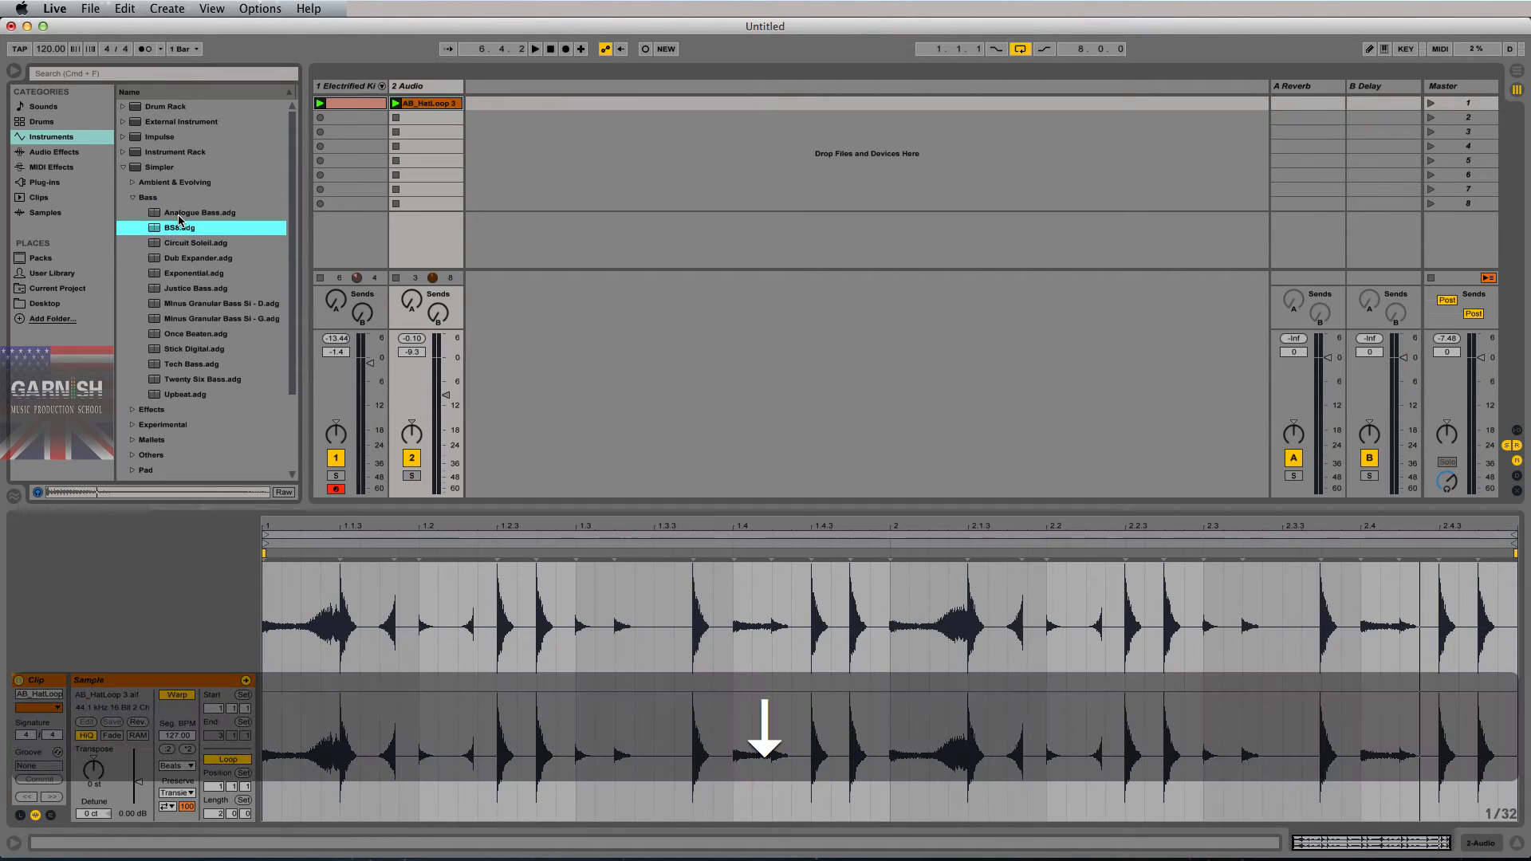
key("Down")
key("Down")
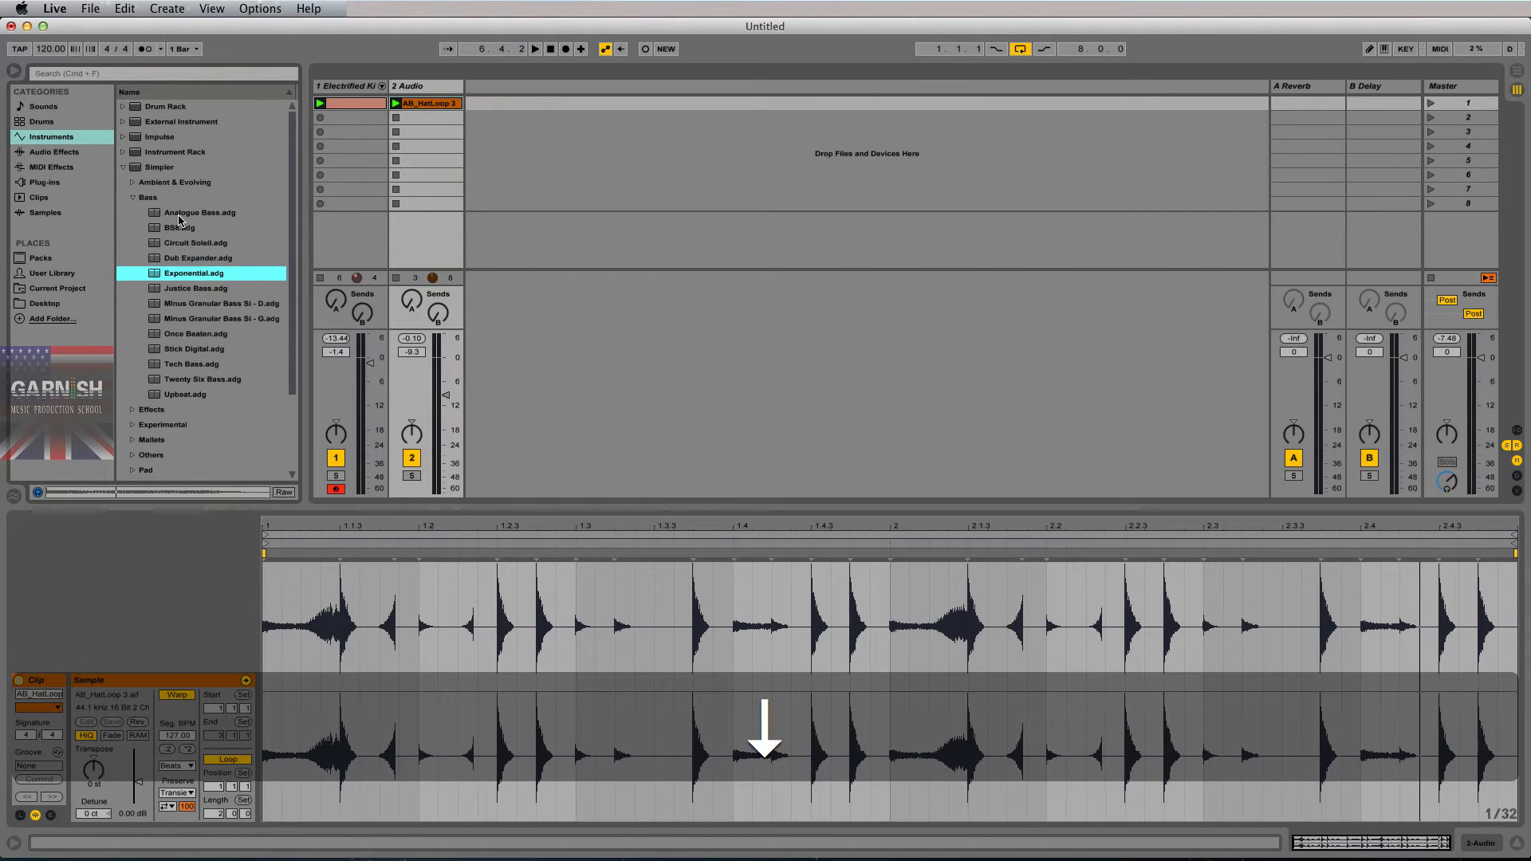
key("Down")
key("Down")
key("Down")
key("Down")
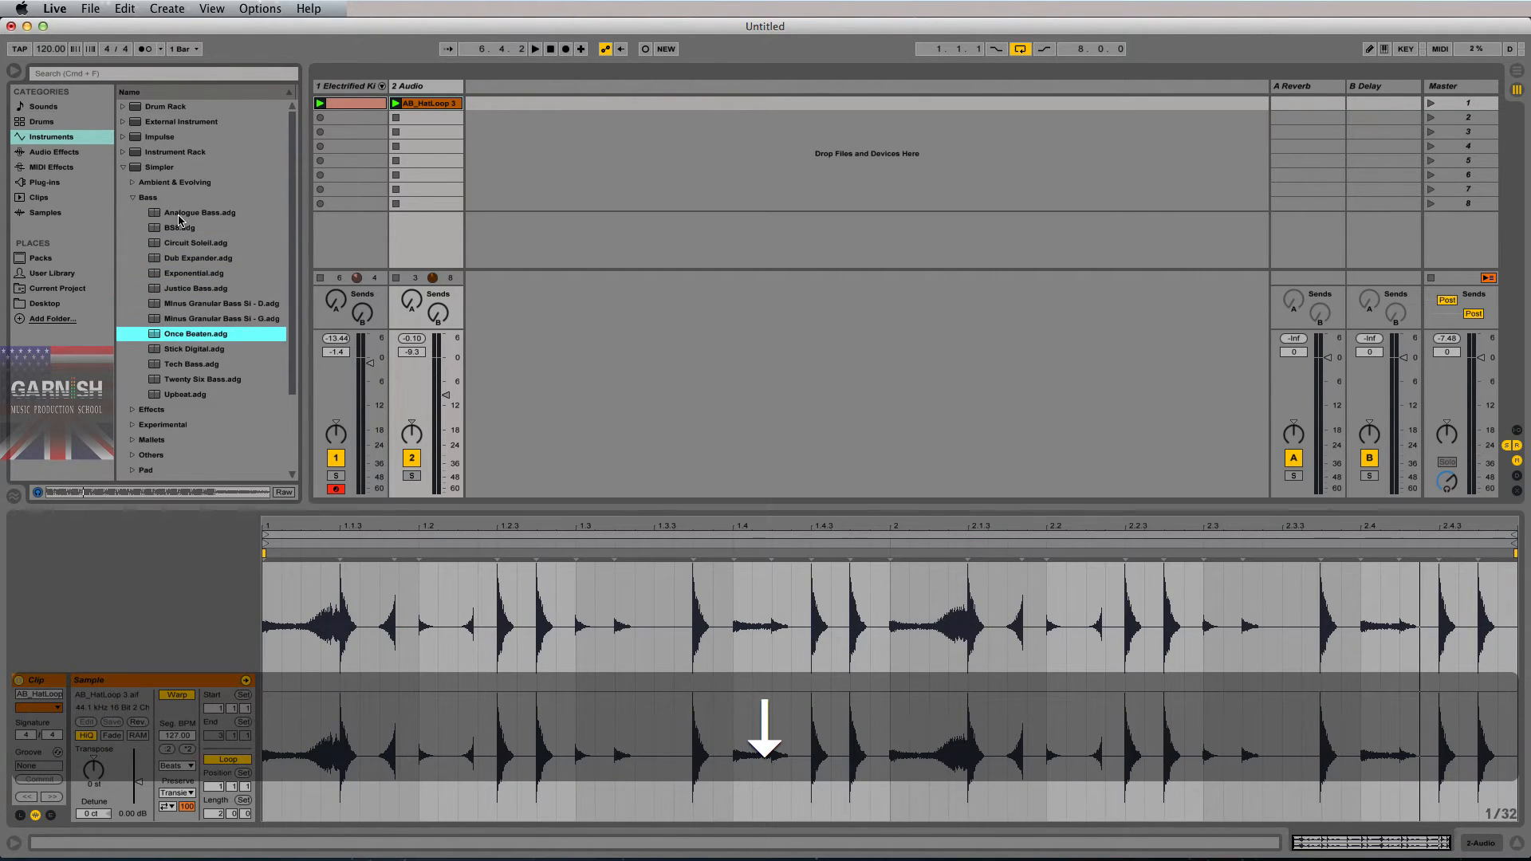
key("Down")
key("Down")
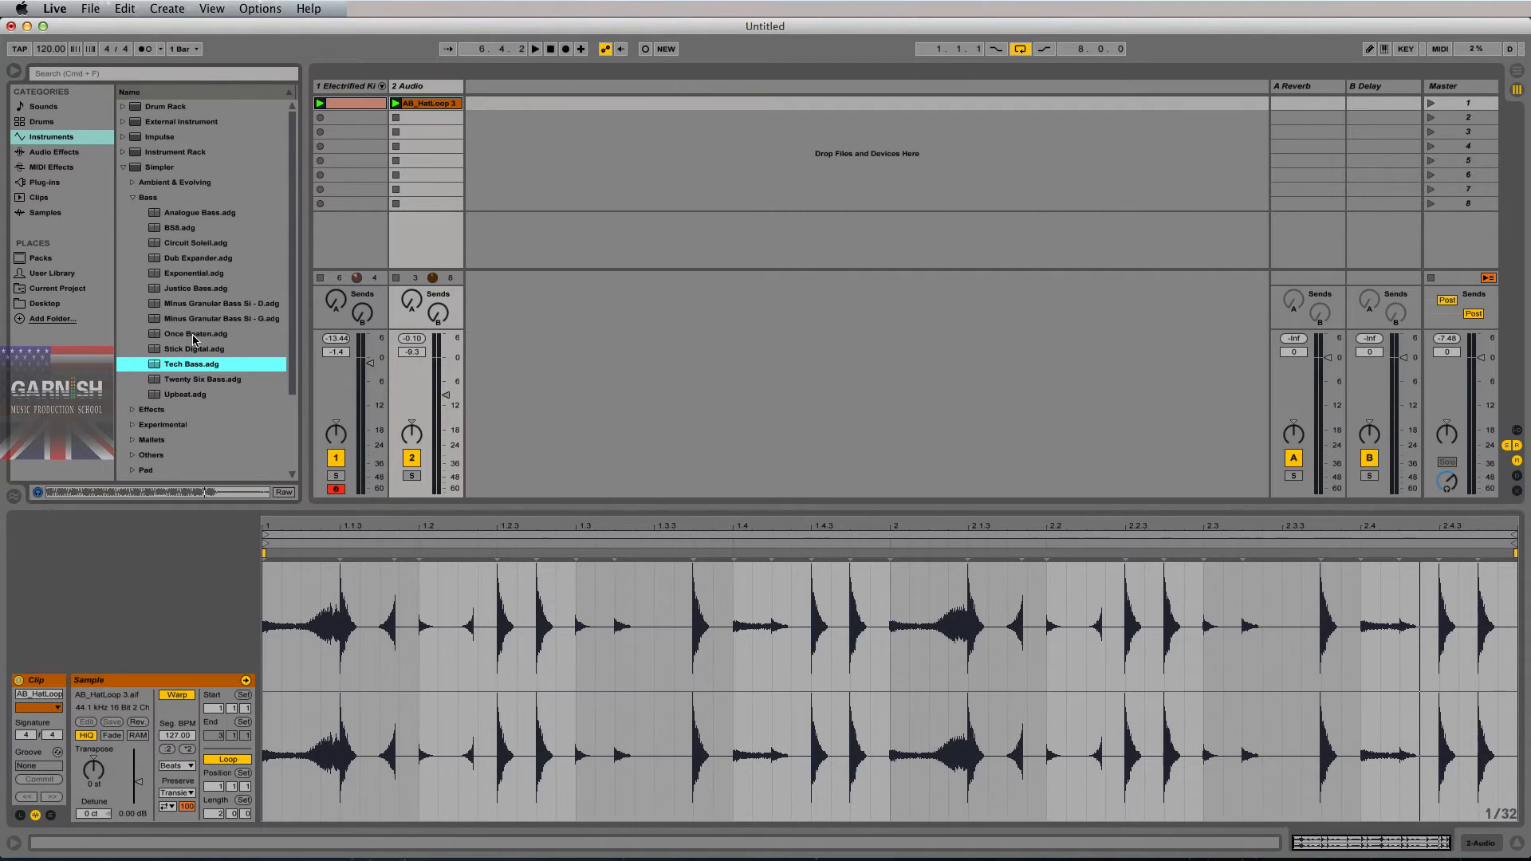
- Load Tech Bass.adg onto a new track beside 2 Audio and set that track's volume to -8.7 dB
left_click_drag(182, 356, 548, 181)
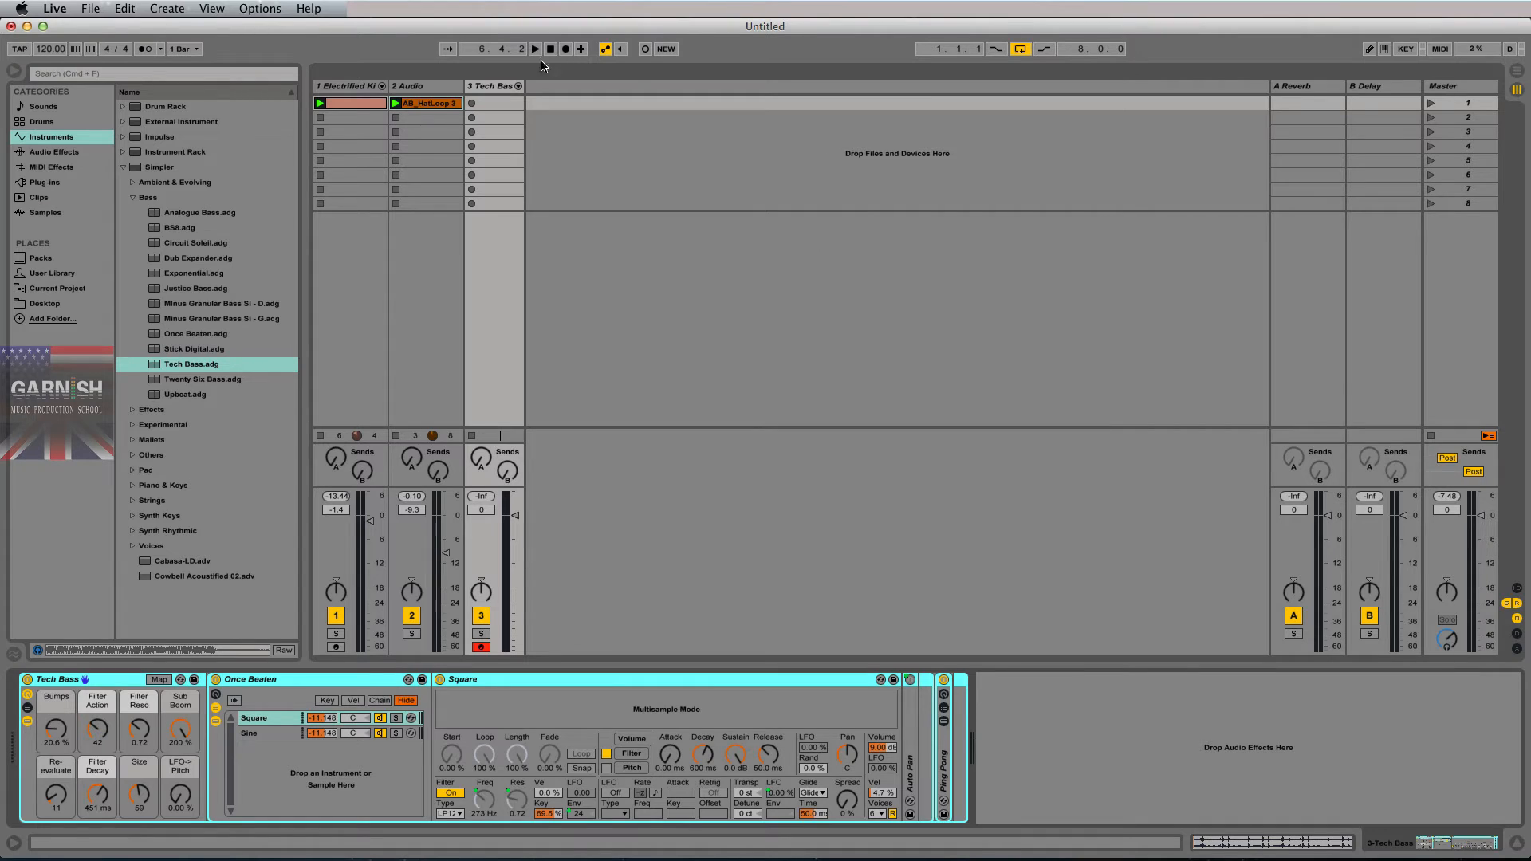
left_click(491, 88)
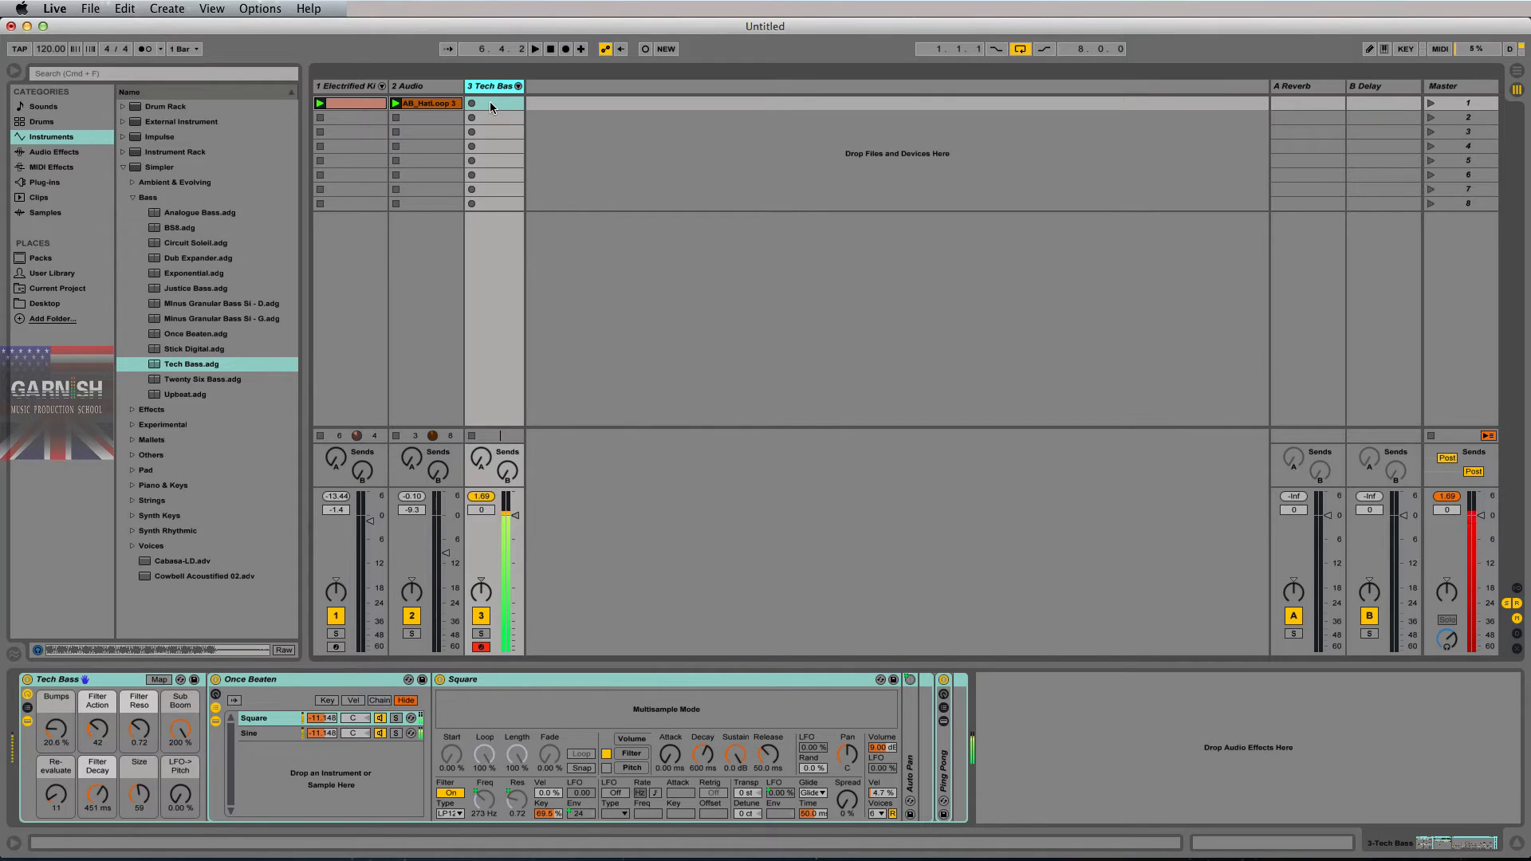
left_click(1447, 496)
left_click_drag(515, 516, 515, 554)
left_click(481, 496)
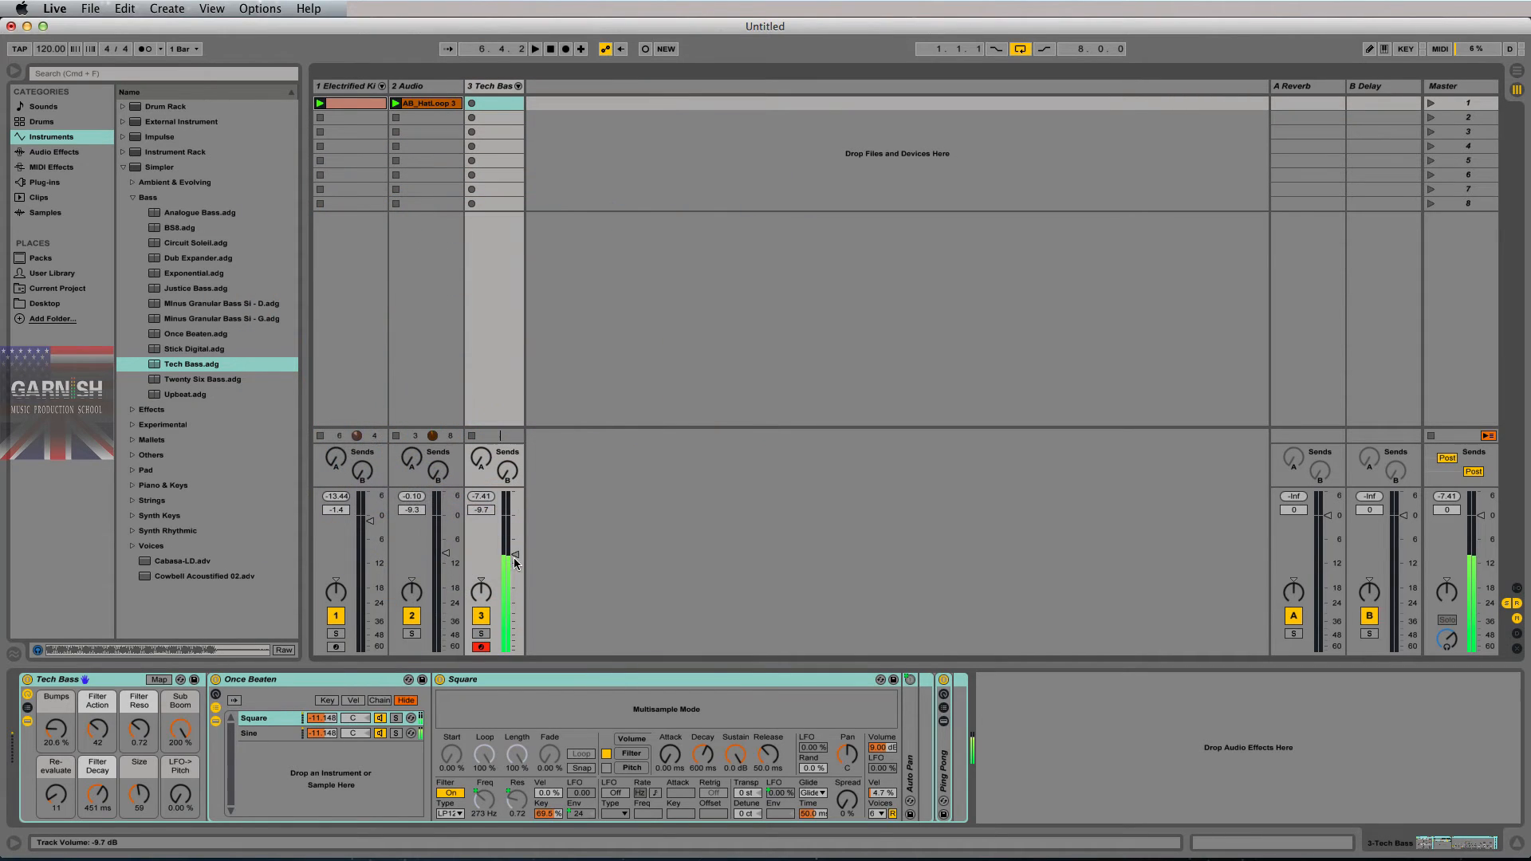
left_click_drag(514, 560, 514, 555)
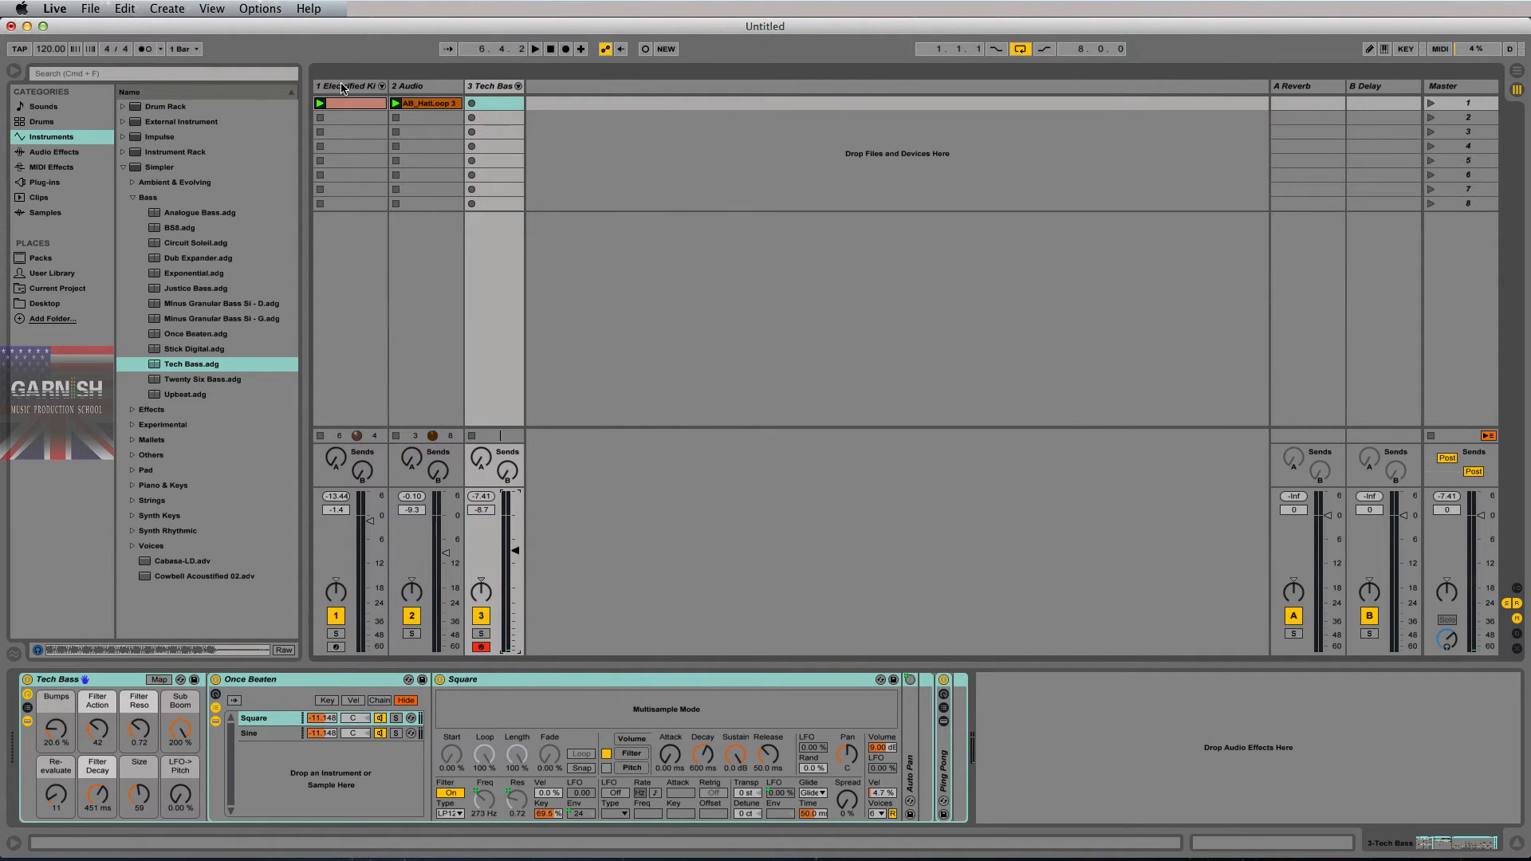
- Record a four-bar bass line into the first clip slot of the Tech Bass track over the playing drums
left_click(160, 53)
left_click(230, 45)
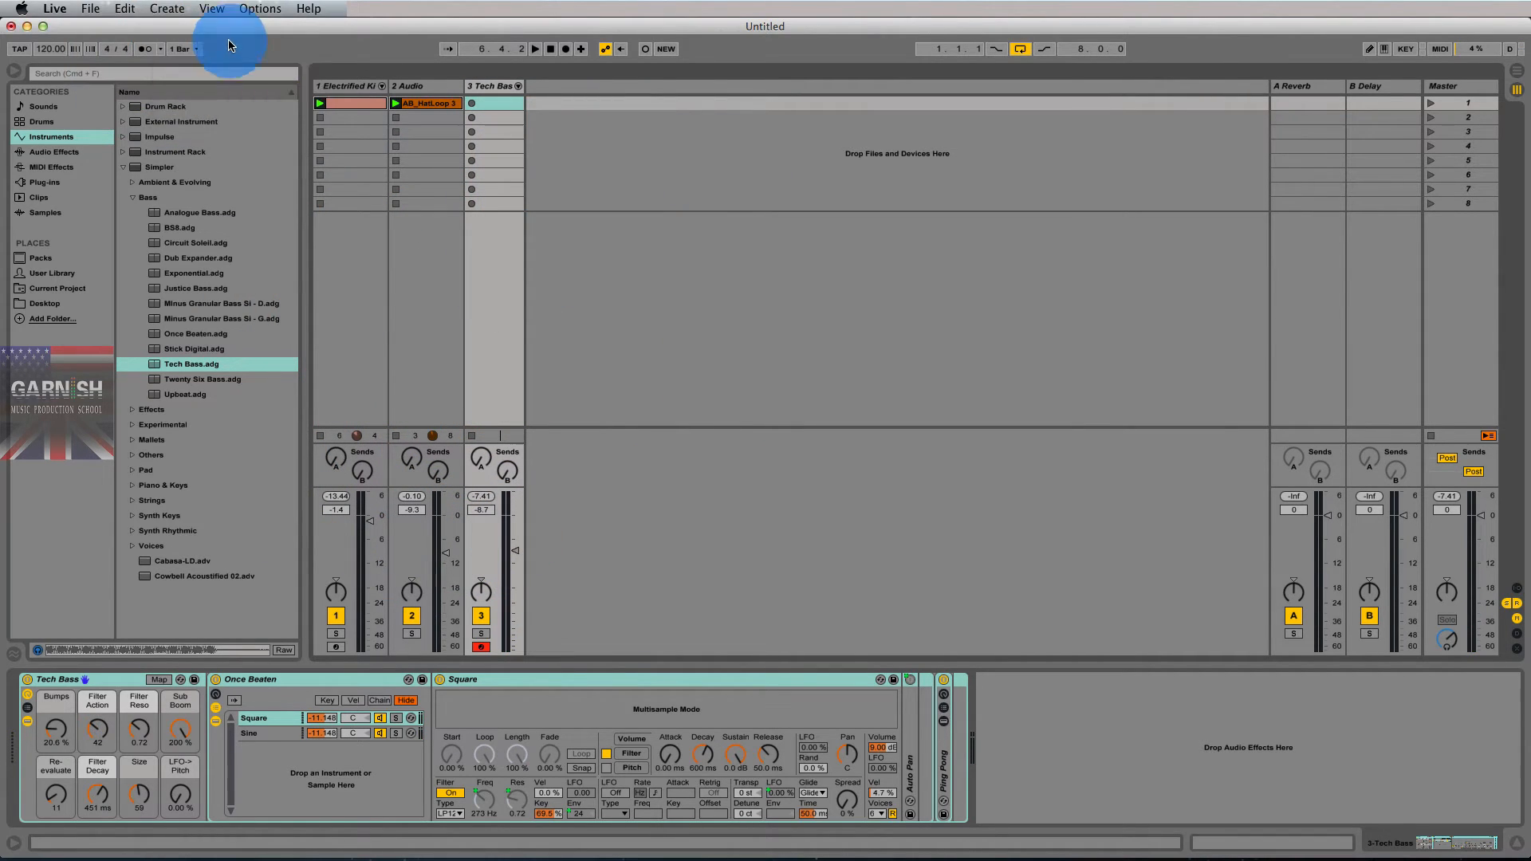
left_click(471, 105)
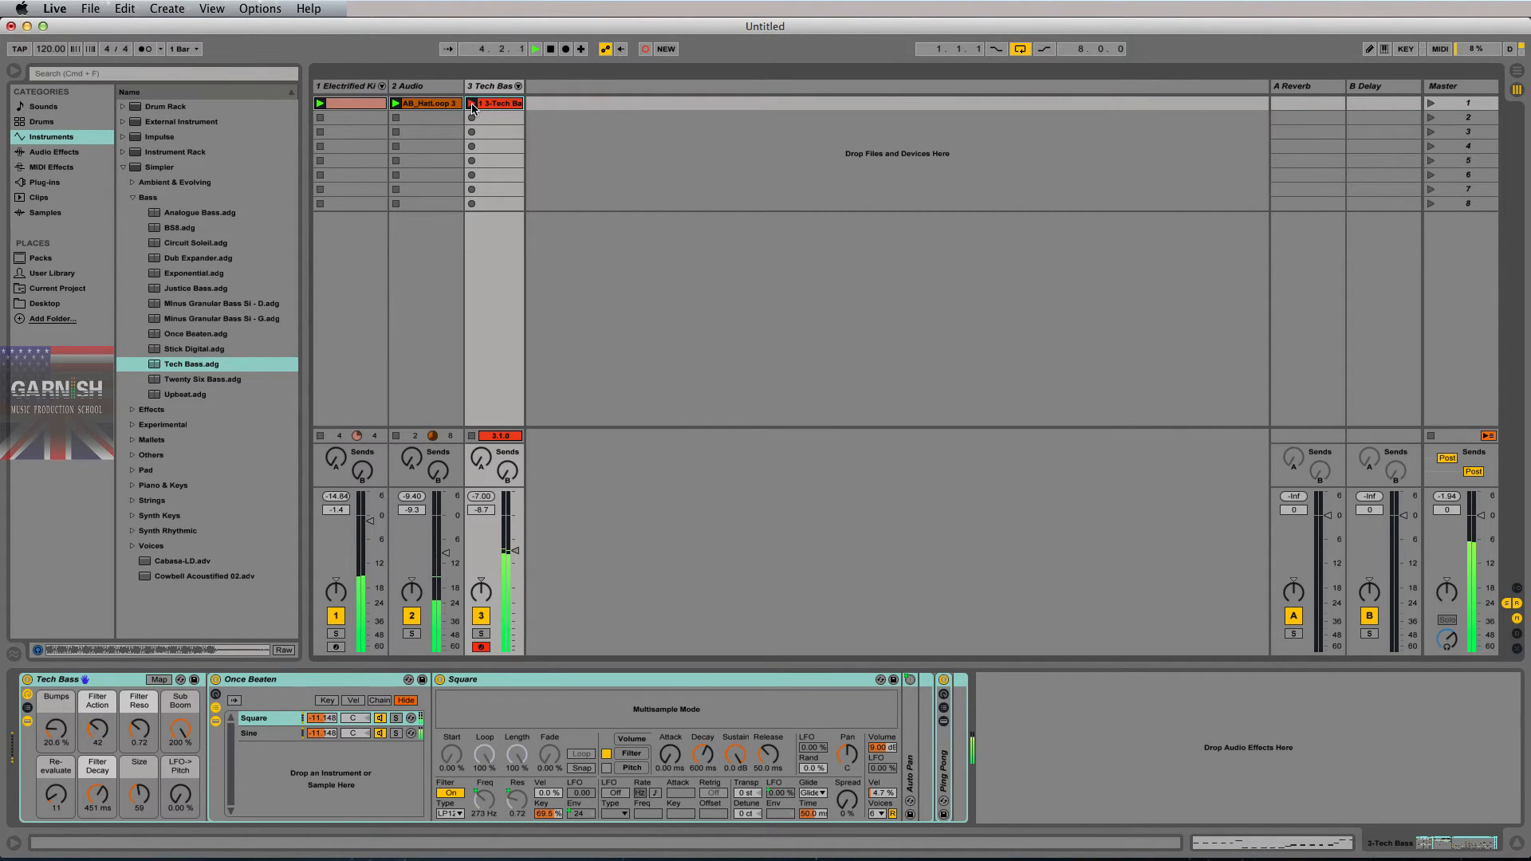
key("space")
key("space")
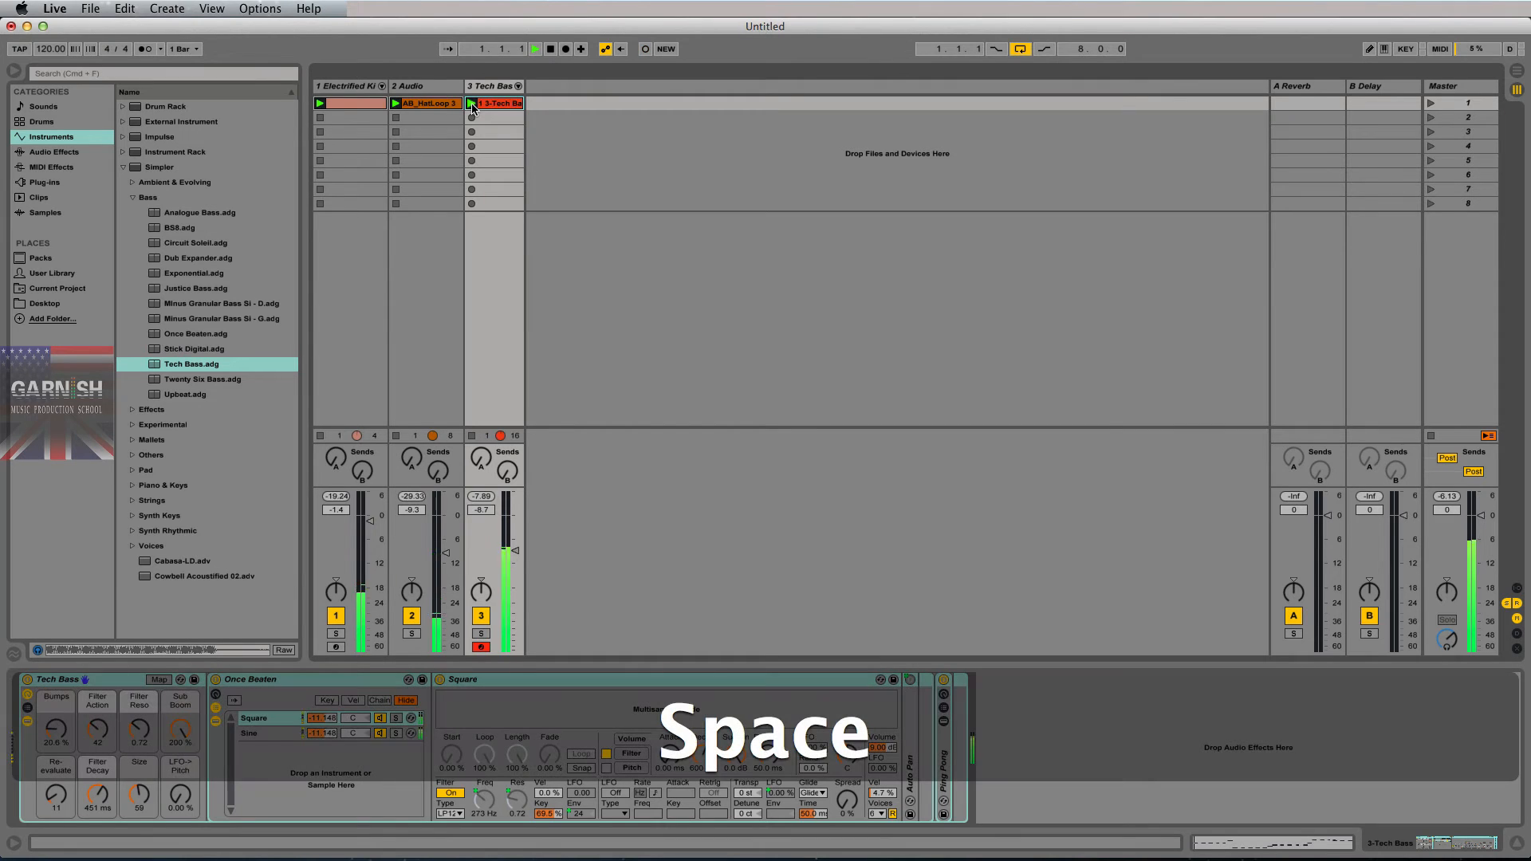
- Open the recorded Tech Bass clip and quantize all its notes to 1/16, adjusting starts and ends by 100%
double_click(500, 106)
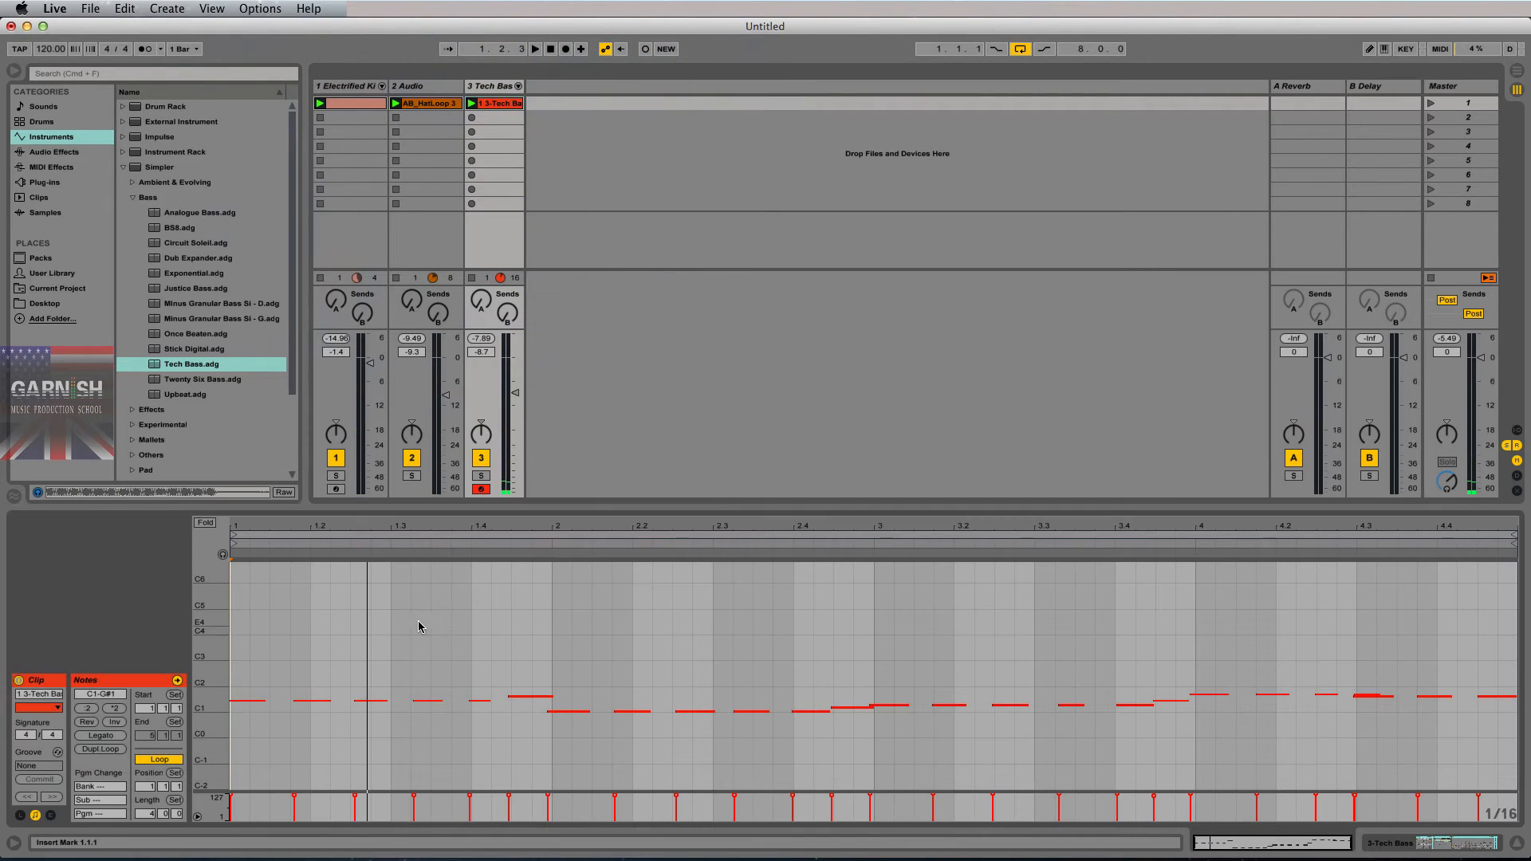
left_click(197, 668)
left_click_drag(198, 668, 195, 671)
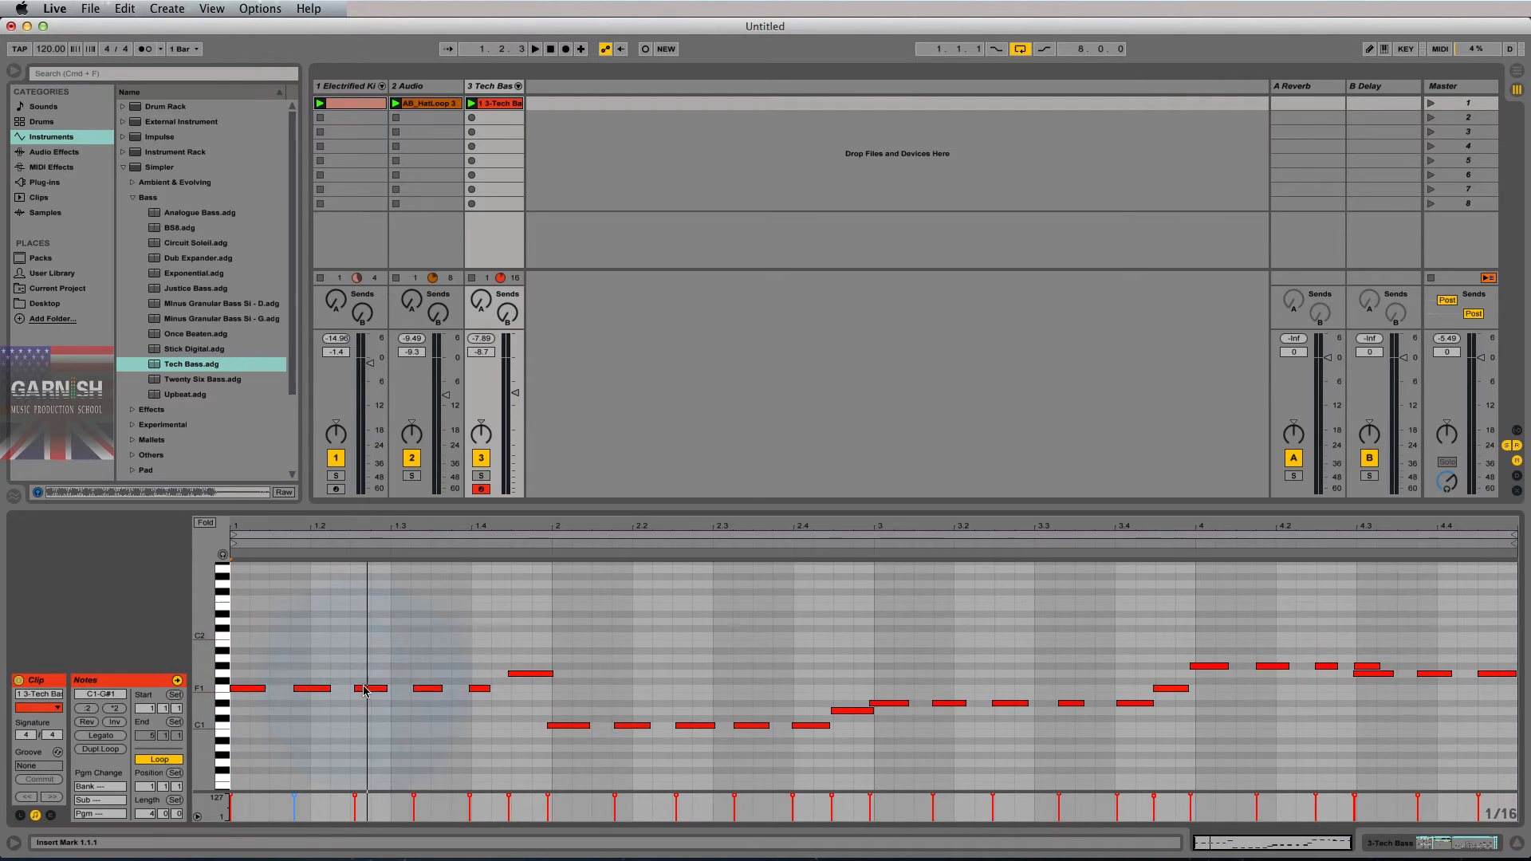
left_click(713, 634)
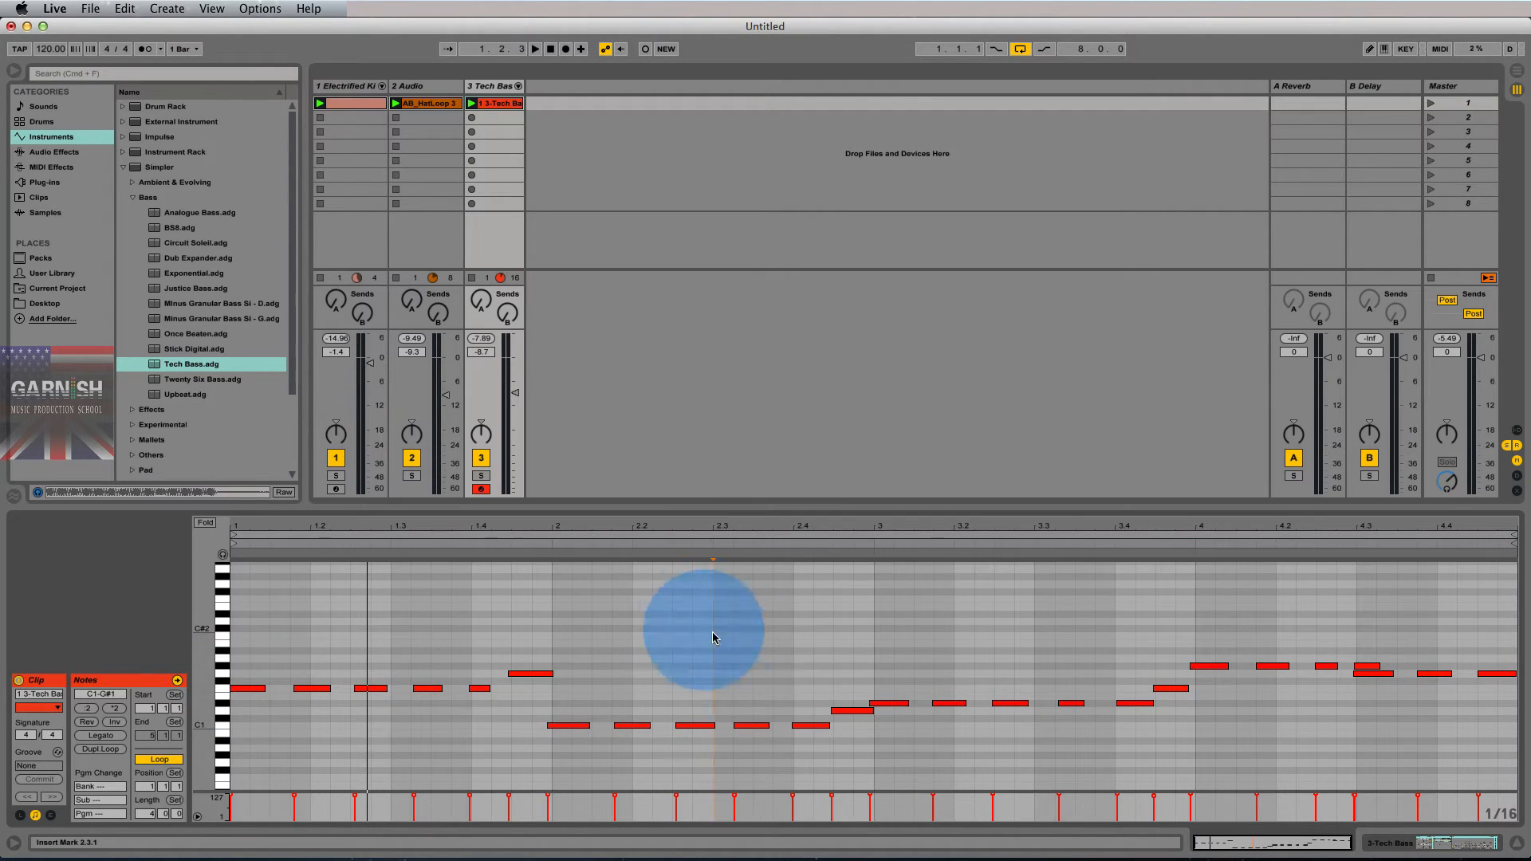
key("super+a")
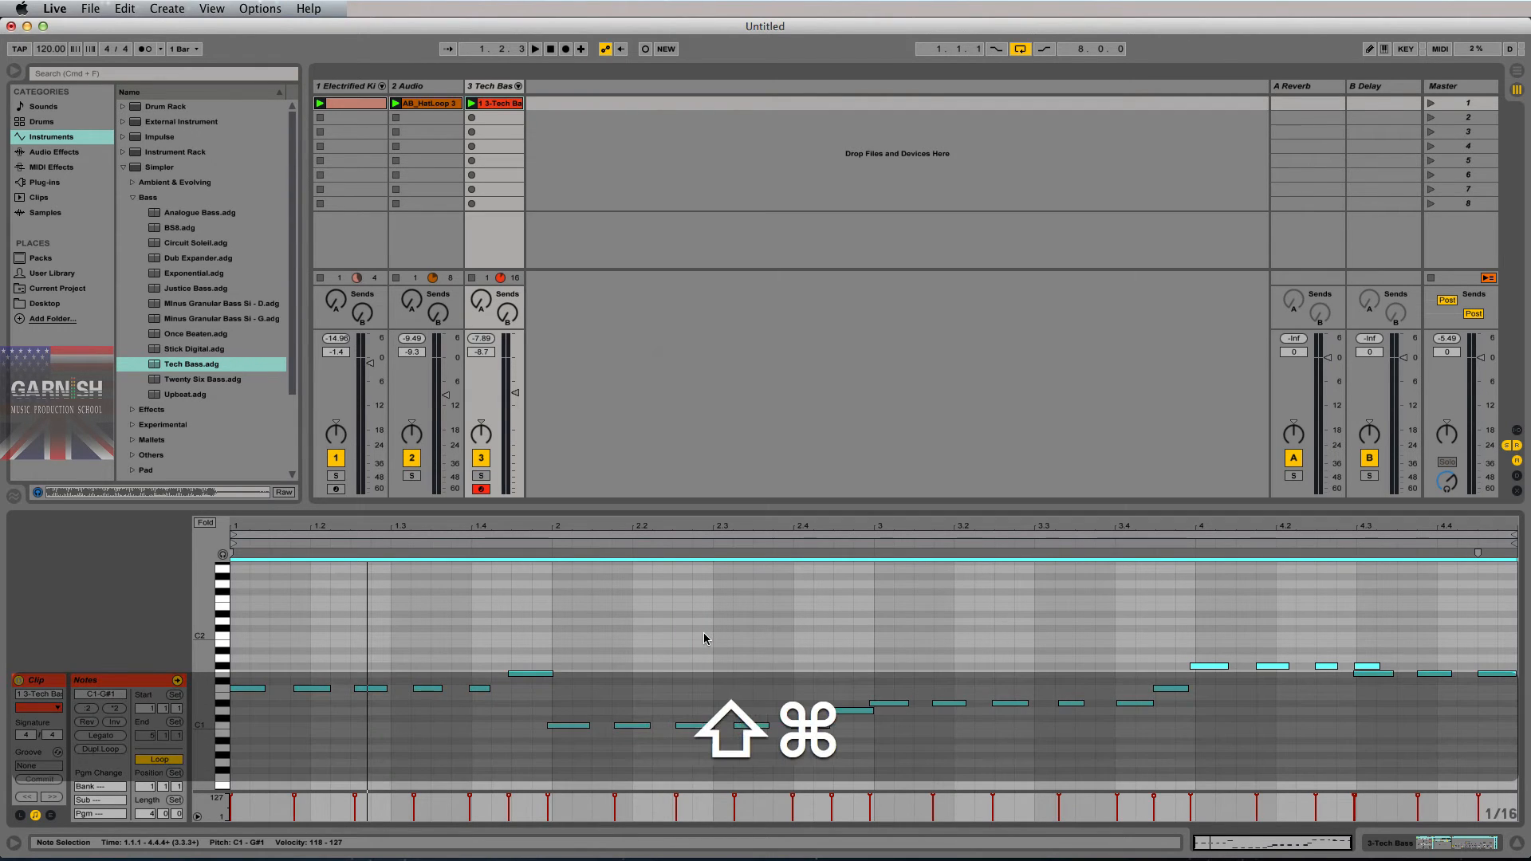
key("super+shift+u")
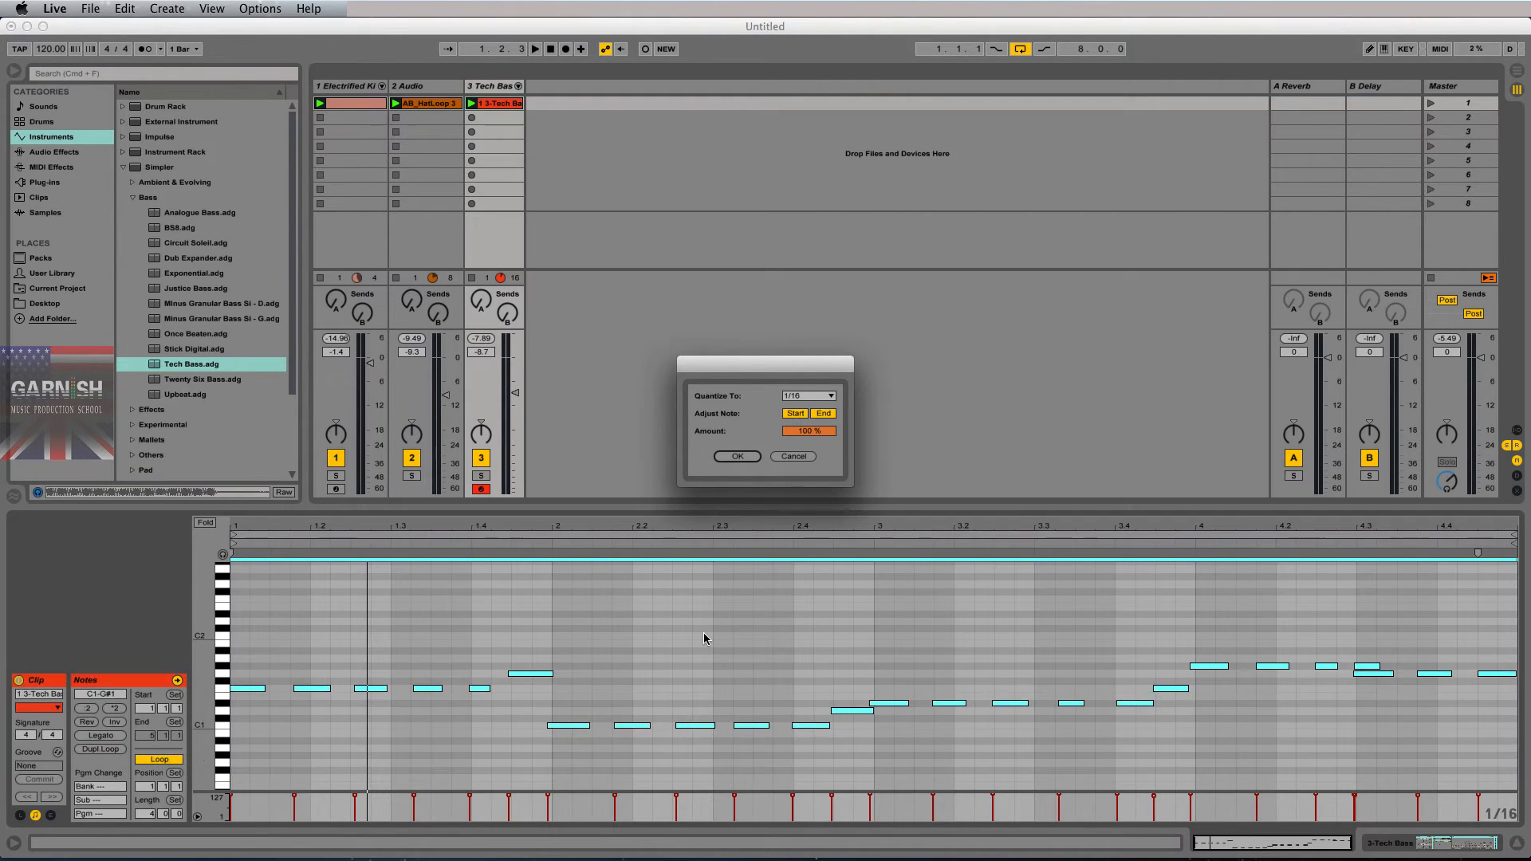
key("Return")
left_click(978, 663)
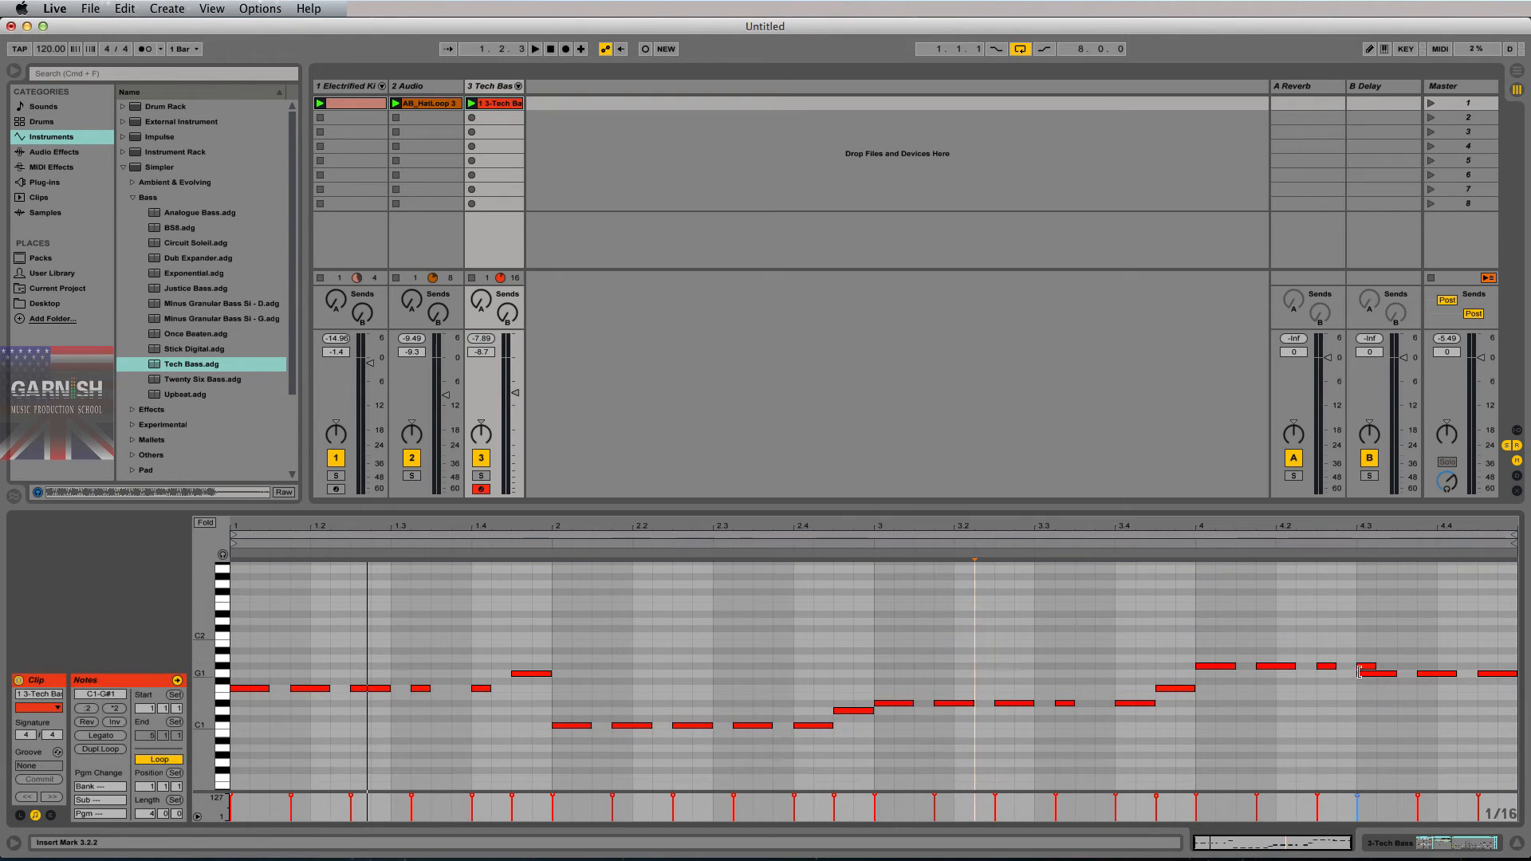
- Delete the overlapping G#1 note at 4.3 in the bass clip and lengthen the one-sixteenth notes to an eighth
left_click(1368, 667)
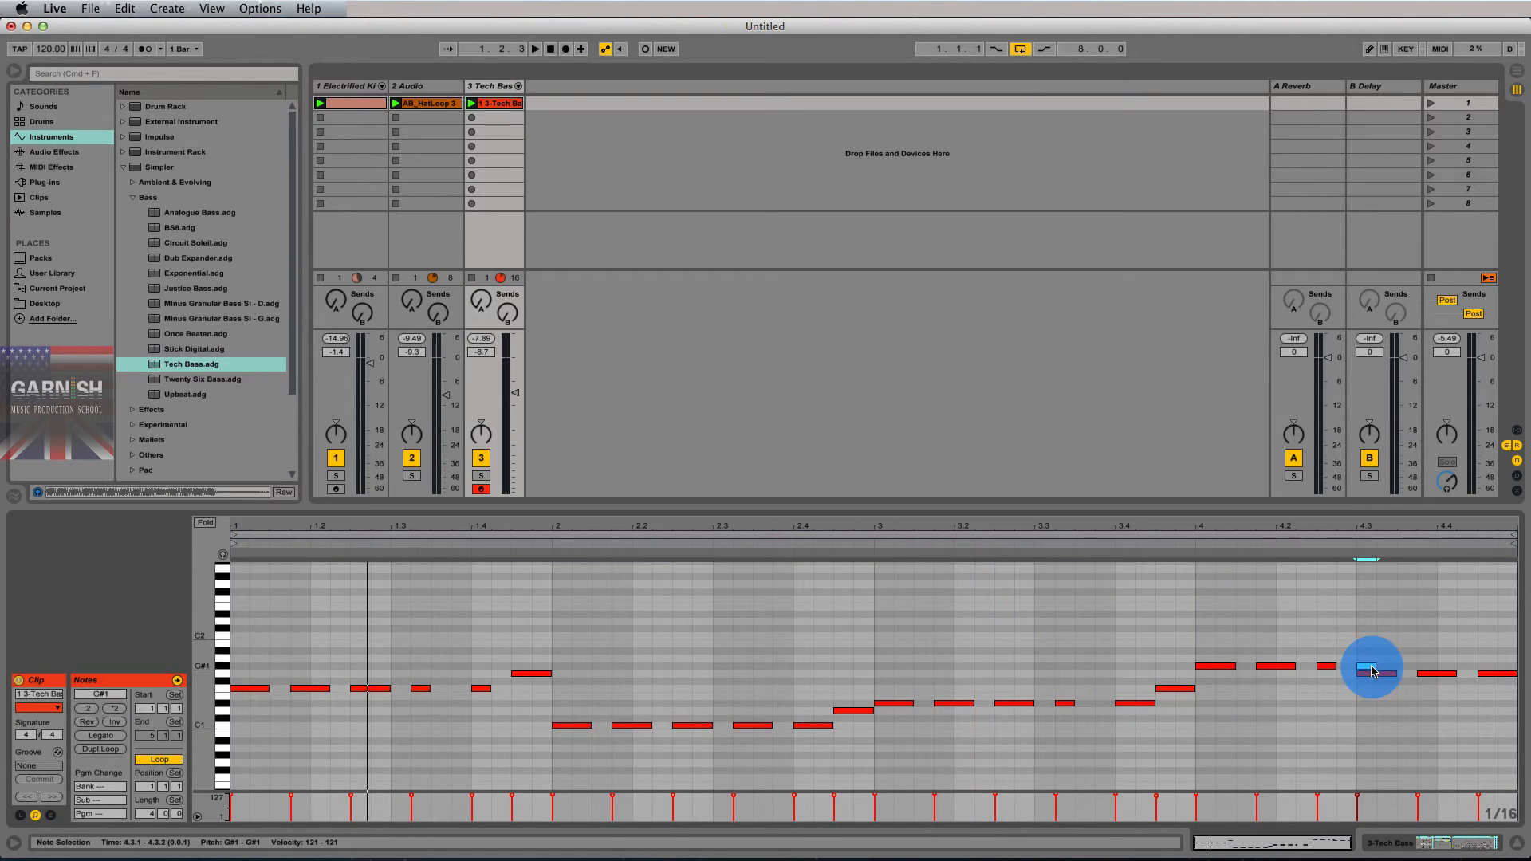
key("BackSpace")
left_click(1333, 666)
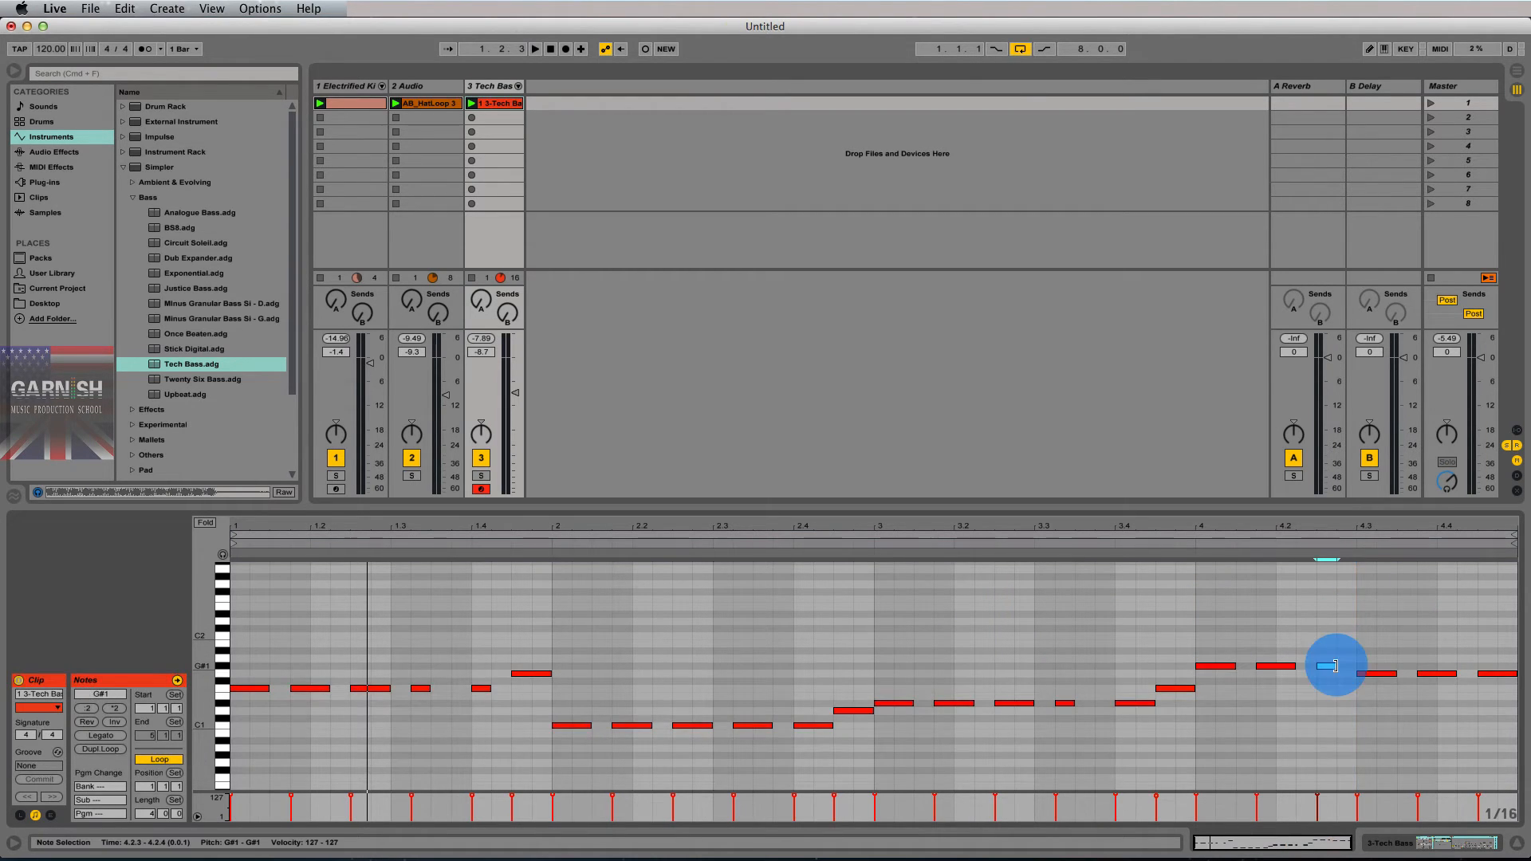
left_click_drag(1336, 666, 1356, 667)
left_click_drag(1075, 703, 1096, 705)
mouse_move(425, 672)
left_mouse_down()
mouse_move(491, 701)
mouse_move(449, 688)
left_mouse_up()
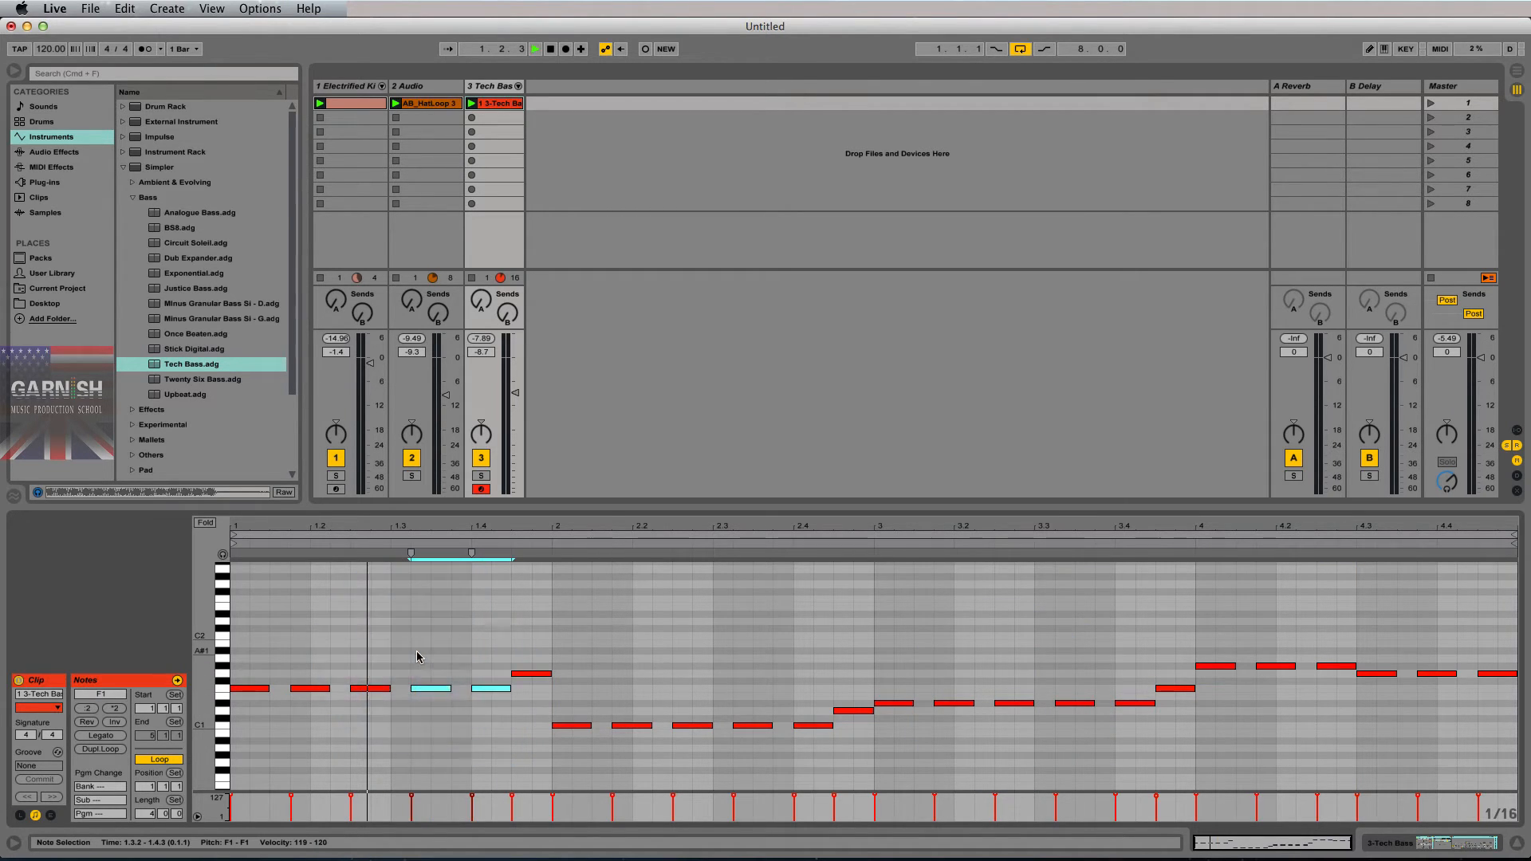
- Play the drum, hi-hat and edited bass clips together to check the bass line
key("space")
key("space")
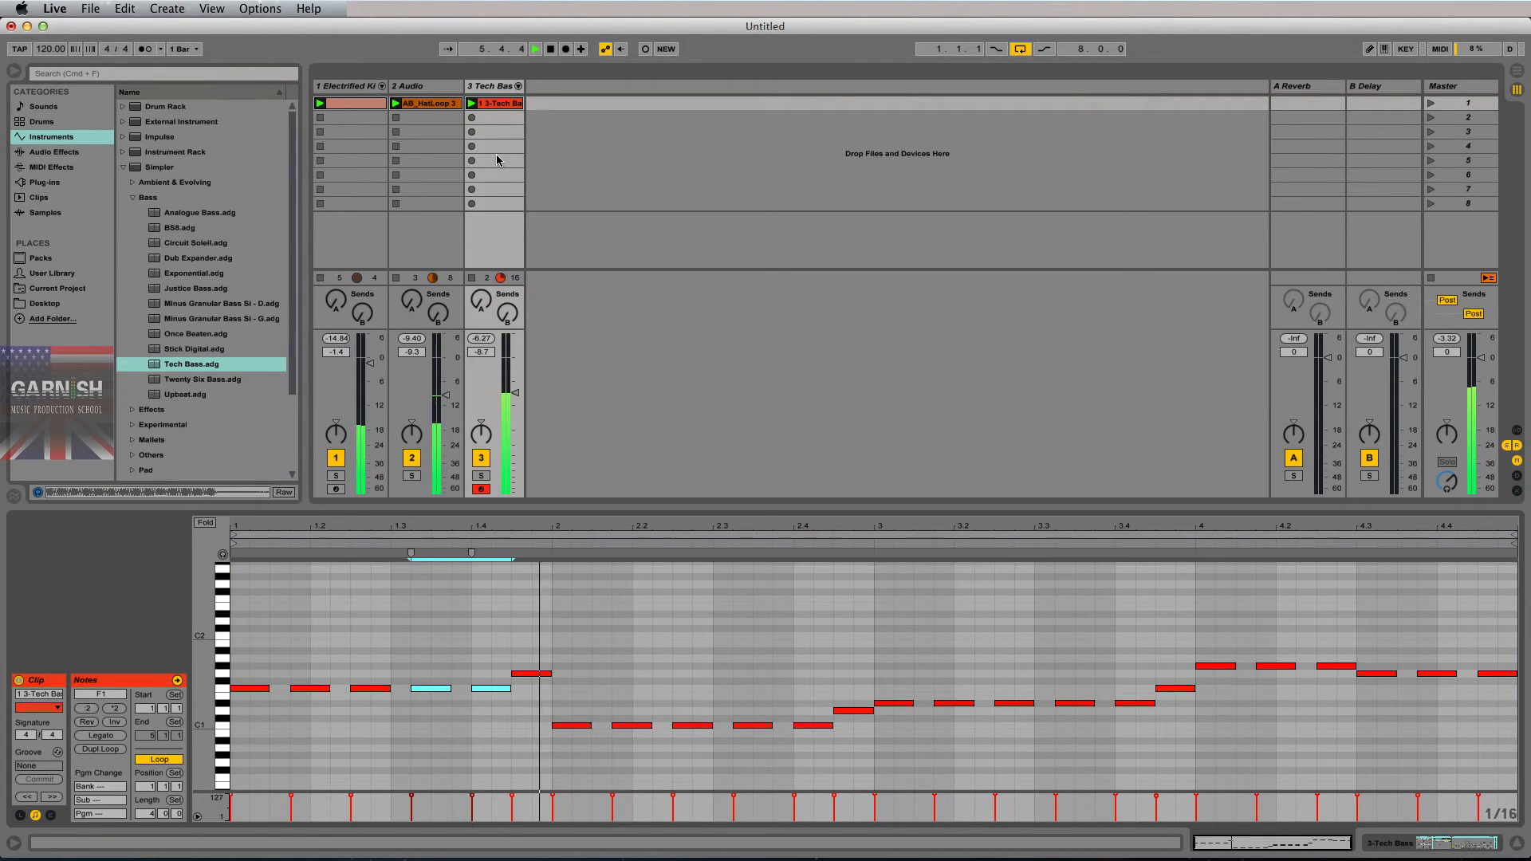
key("space")
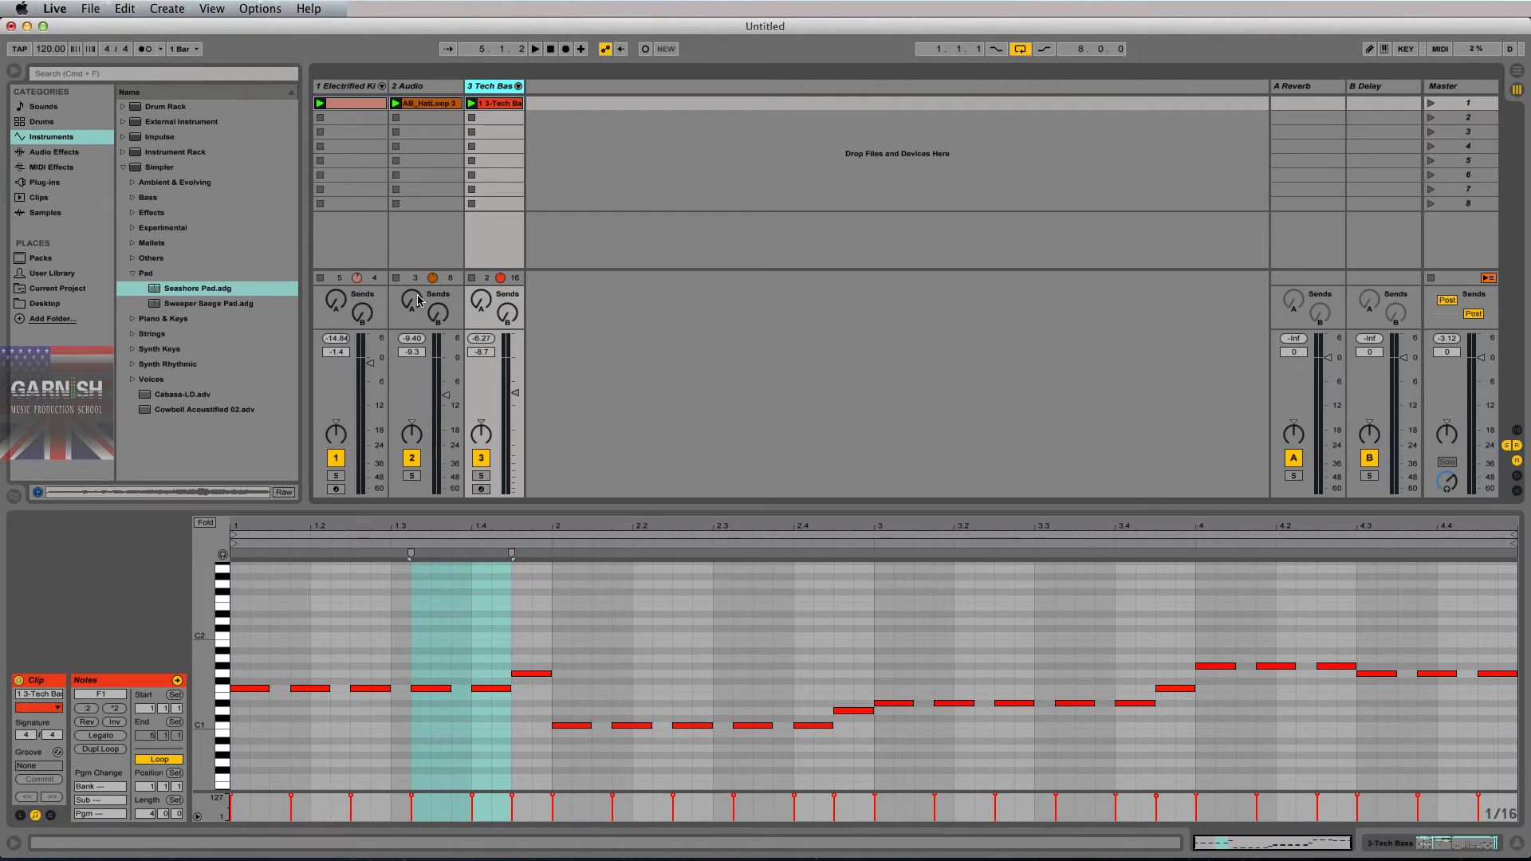
- Play the beat while reviewing each track's clip, and set the 2 Audio volume to -10.1 dB
key("space")
left_click(355, 104)
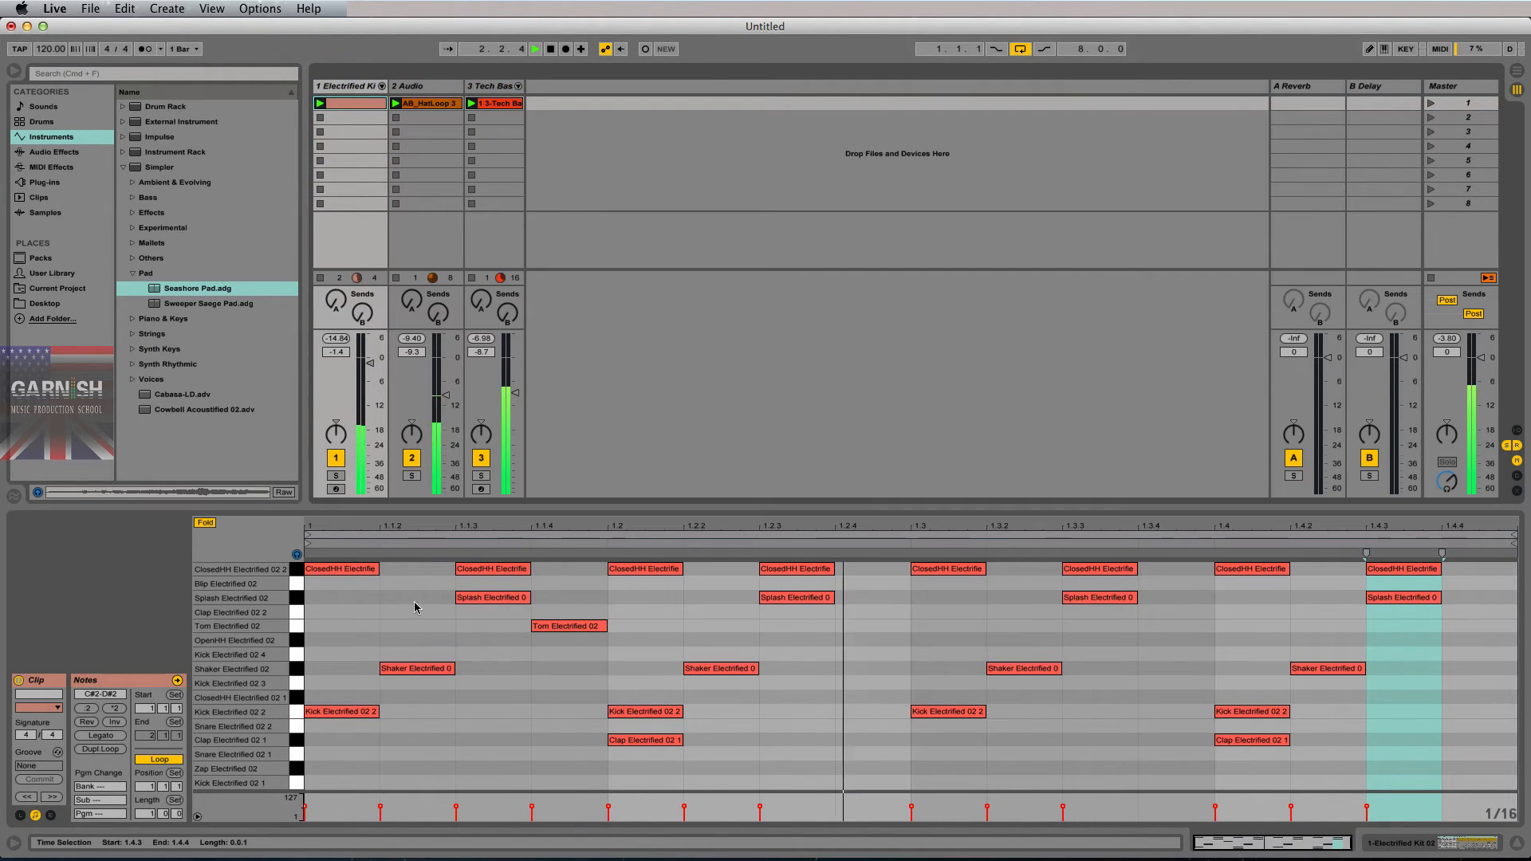
left_click(441, 103)
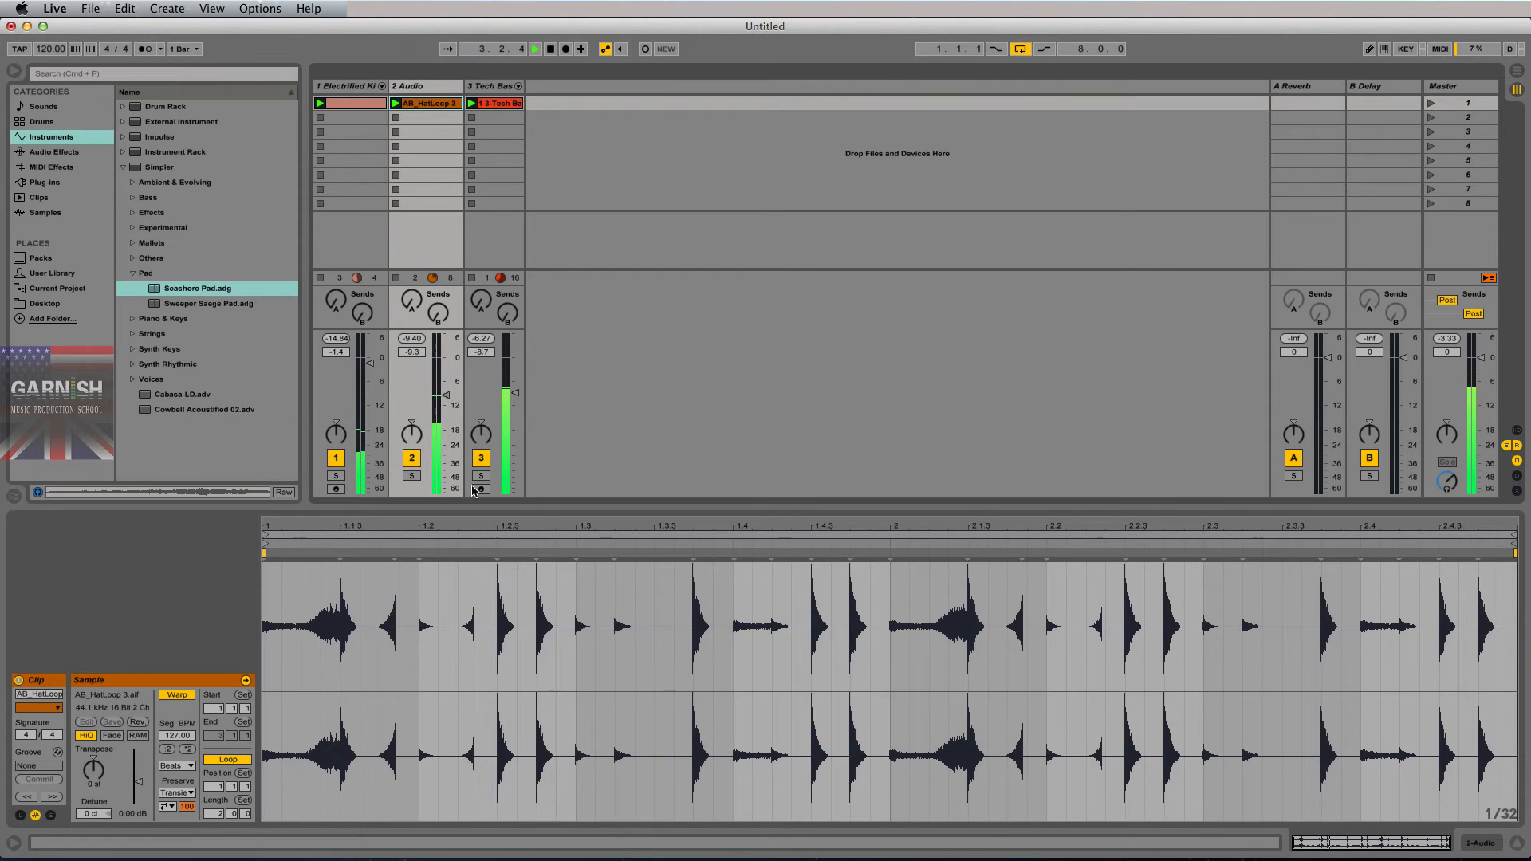
left_click_drag(445, 394, 447, 404)
left_click(494, 103)
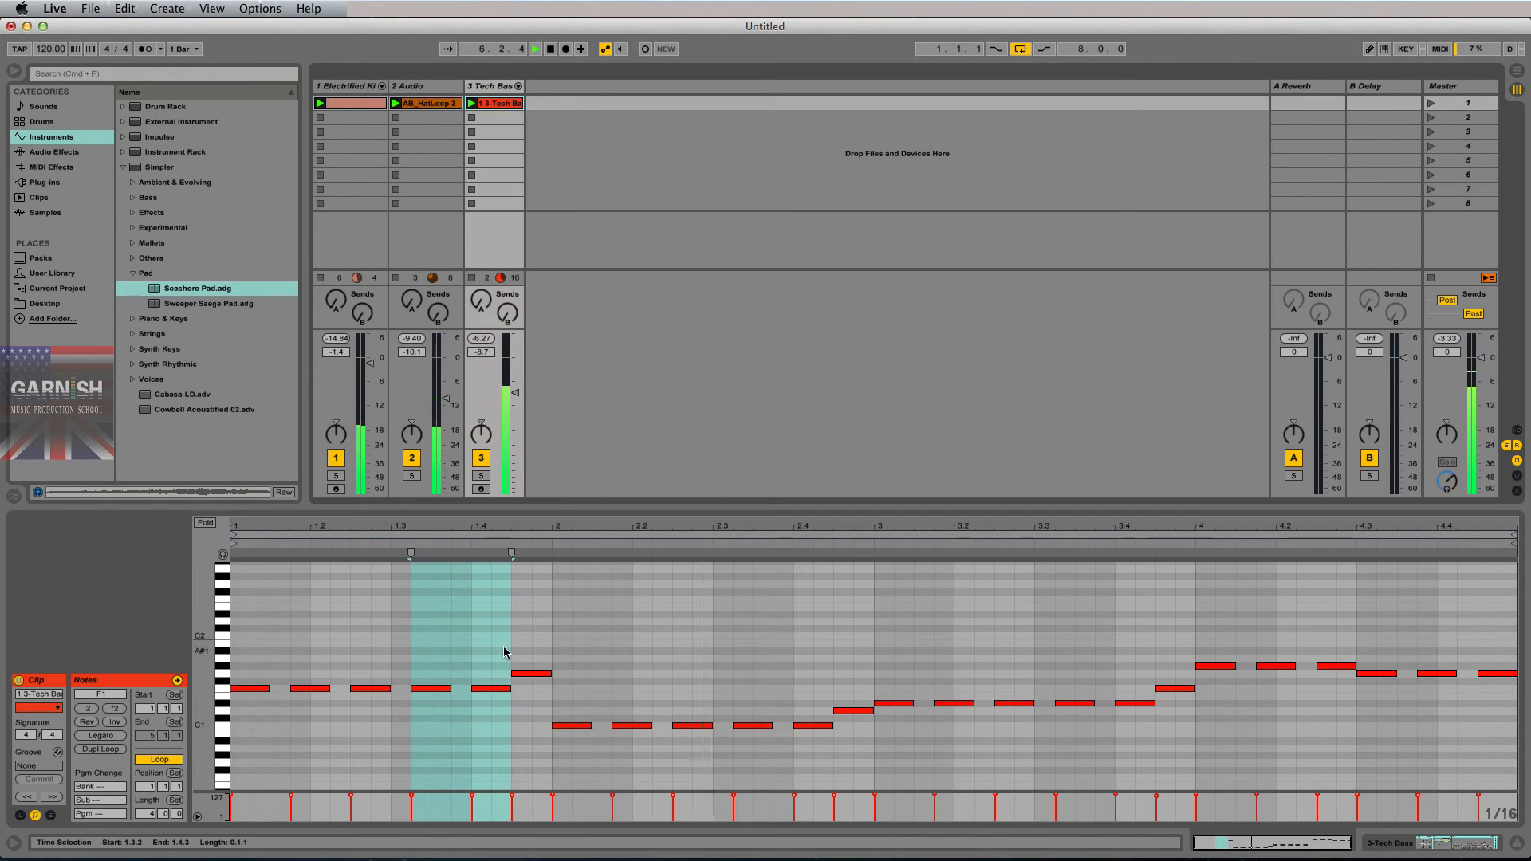
left_click(561, 626)
left_click(552, 625)
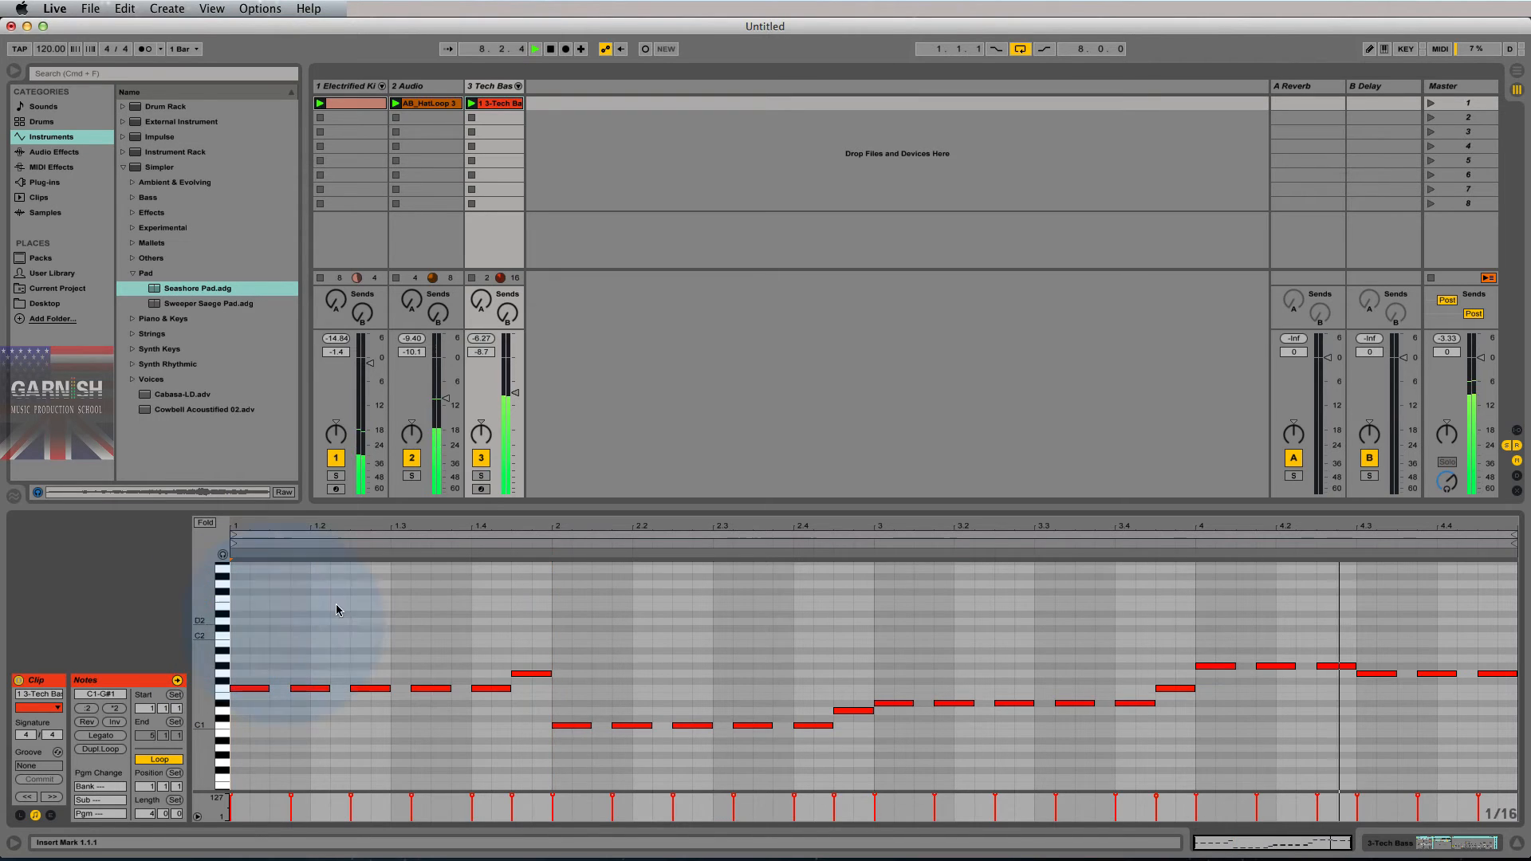
key("space")
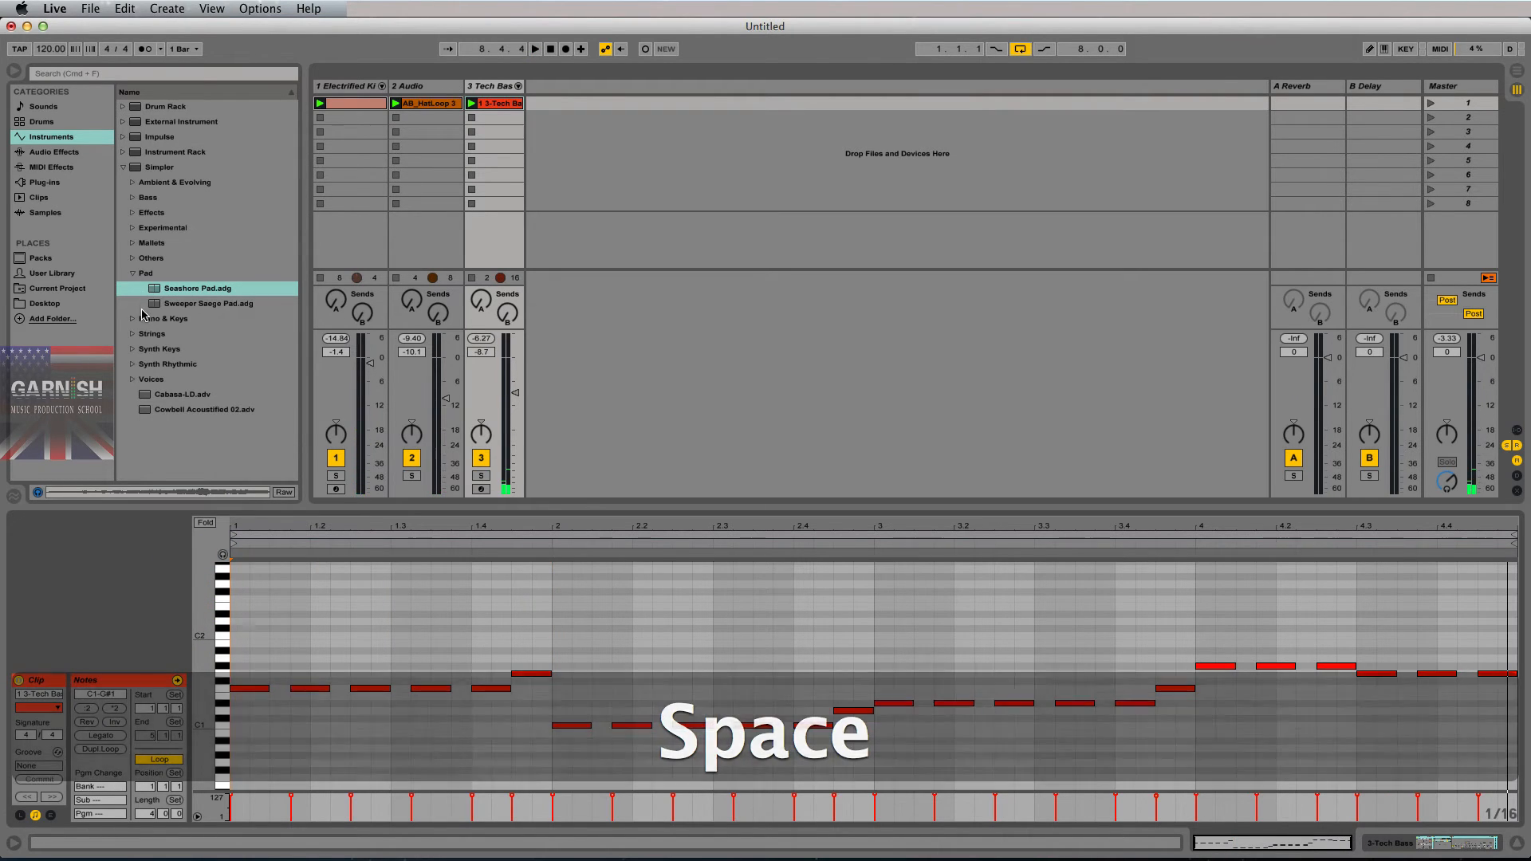
- Audition the Grand Piano preset in Simpler's Piano & Keys folder and the Nite Ryde preset in Synth Keys
left_click(133, 319)
left_click(178, 308)
left_click(160, 333)
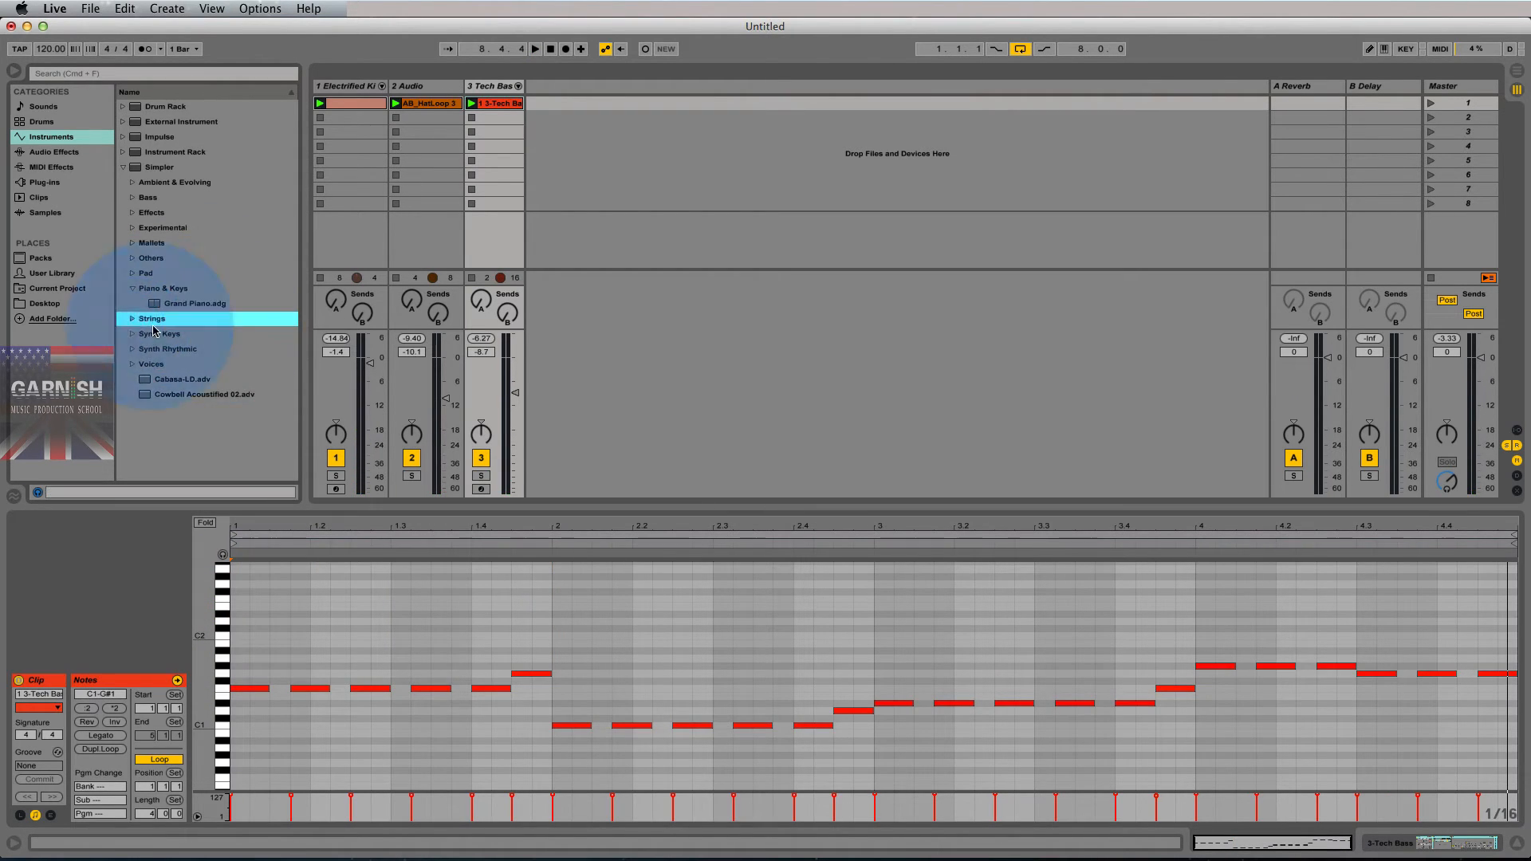
left_click(174, 335)
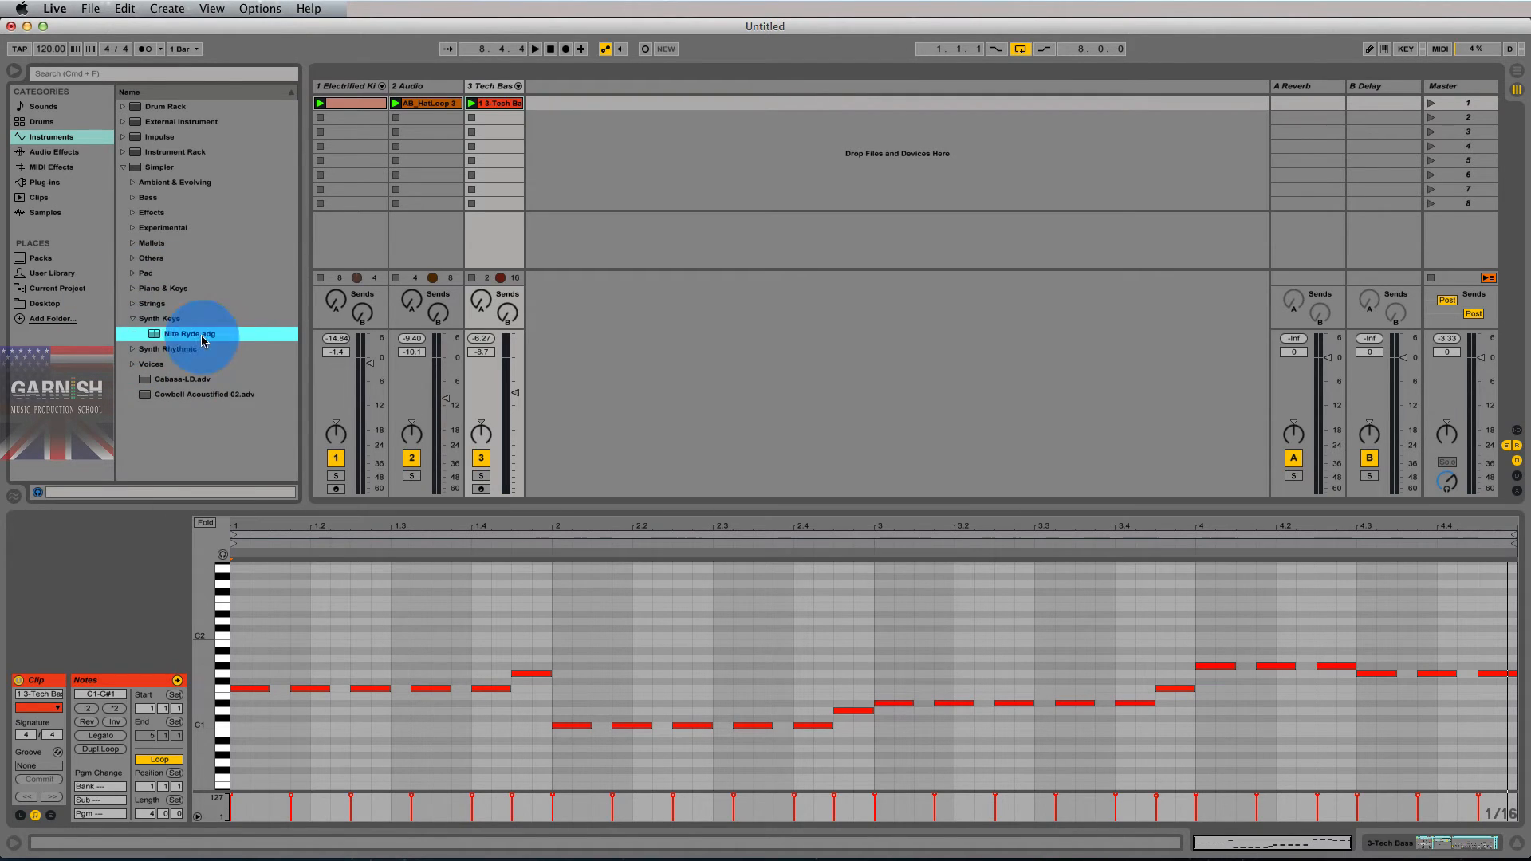
- Audition Simpler's Synth Rhythmic presets, including both Minimal Impact Synth variants and RHY Ultra Tremble
left_click(137, 349)
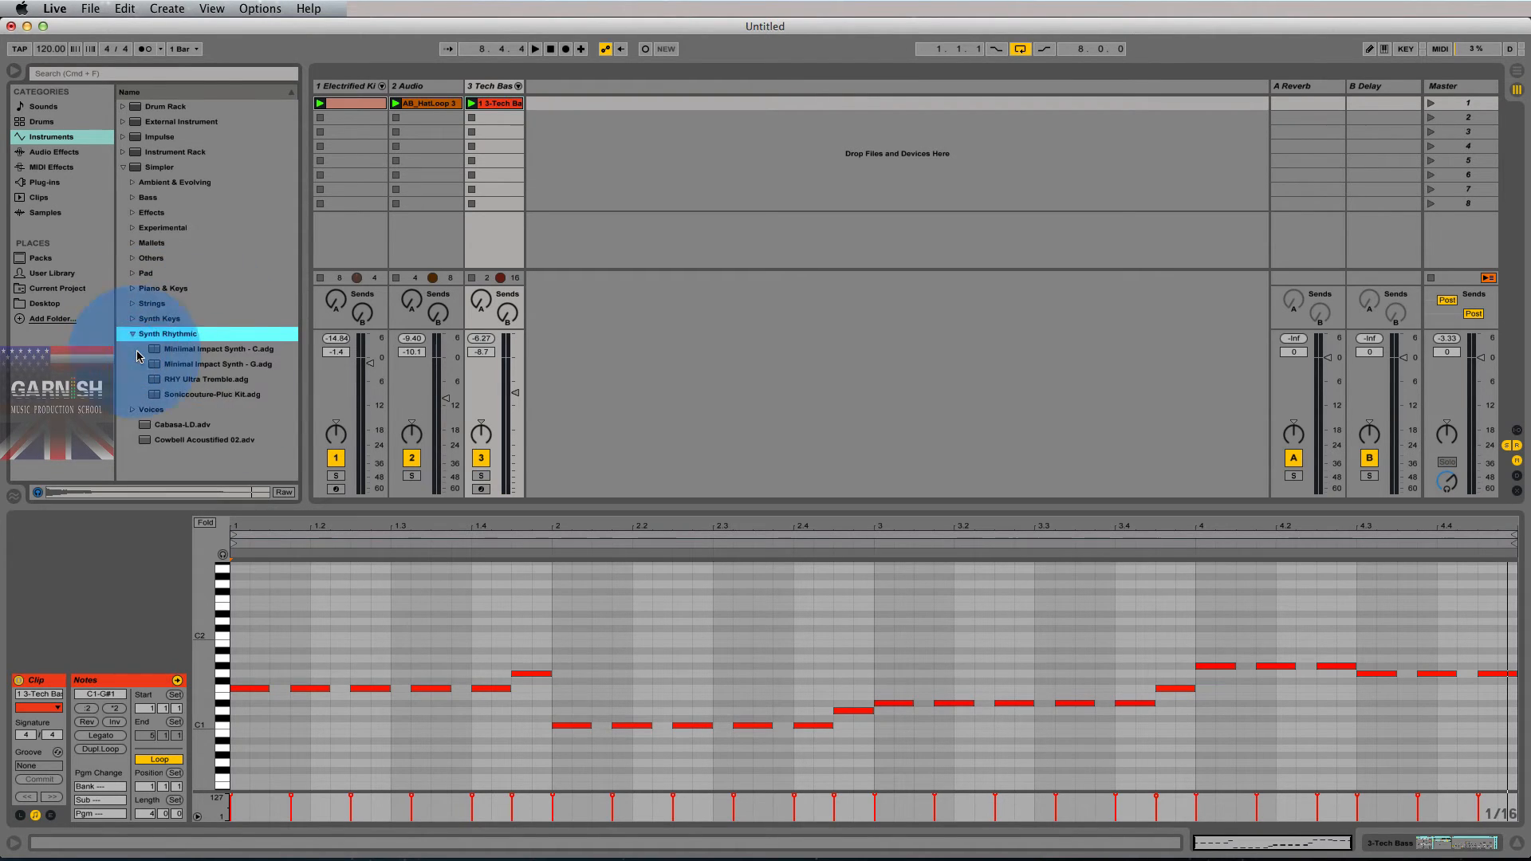
left_click(191, 352)
left_click(196, 363)
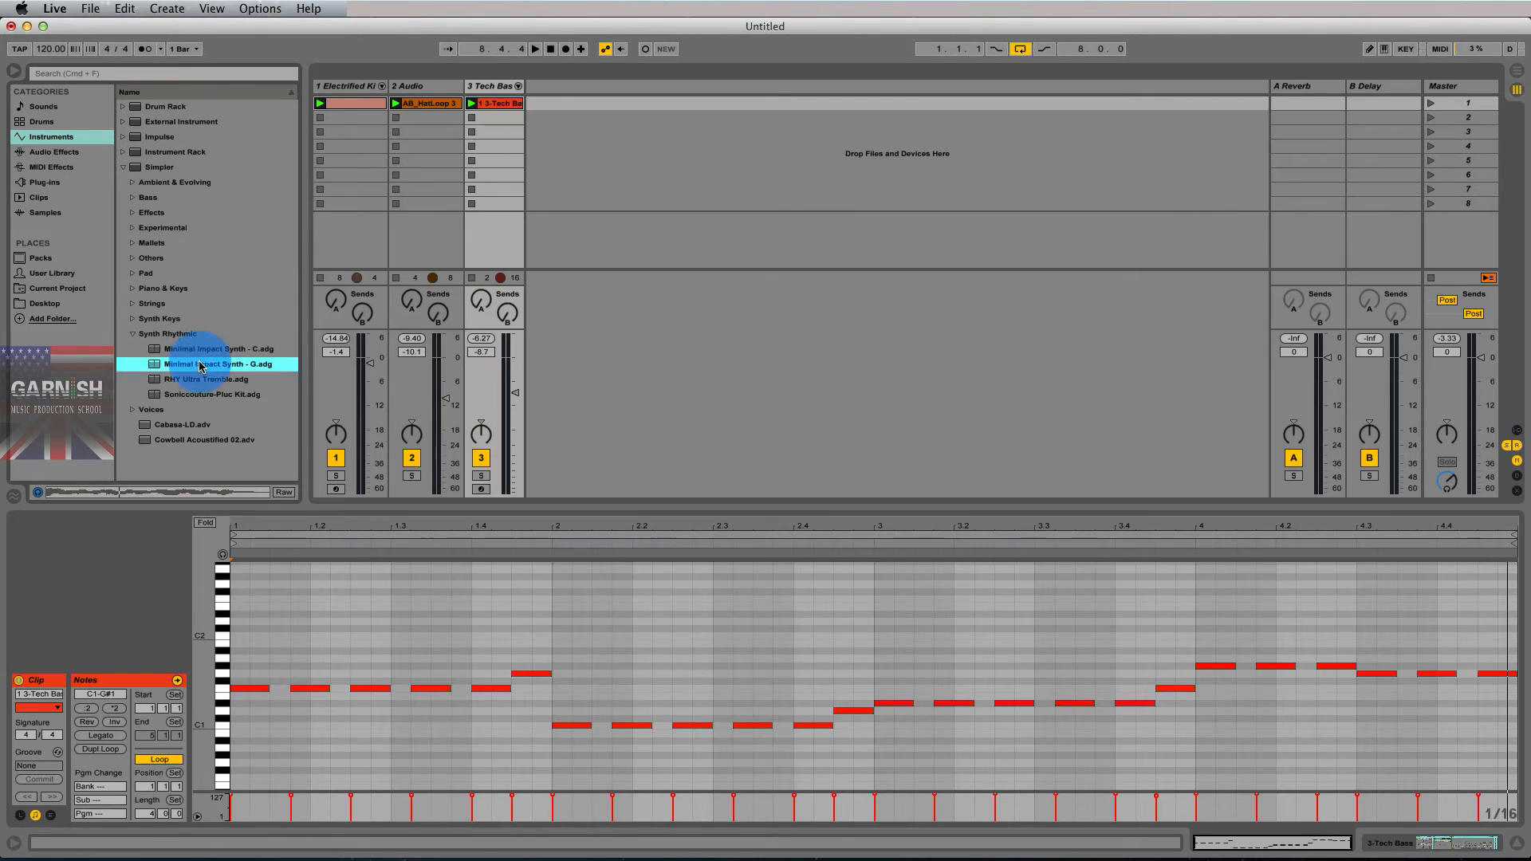
left_click(200, 379)
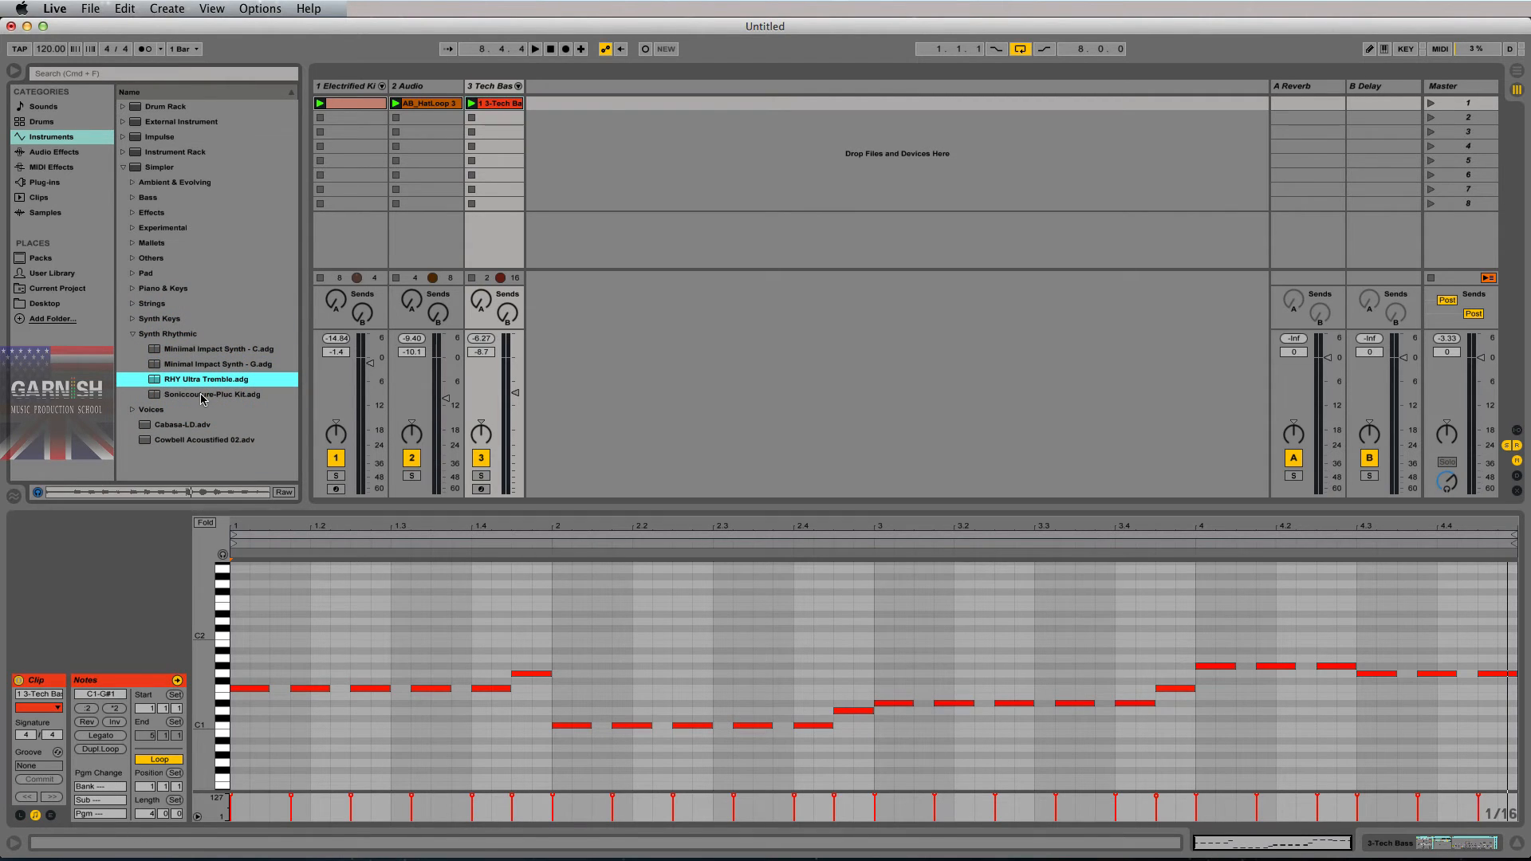
left_click(201, 396)
left_click(200, 381)
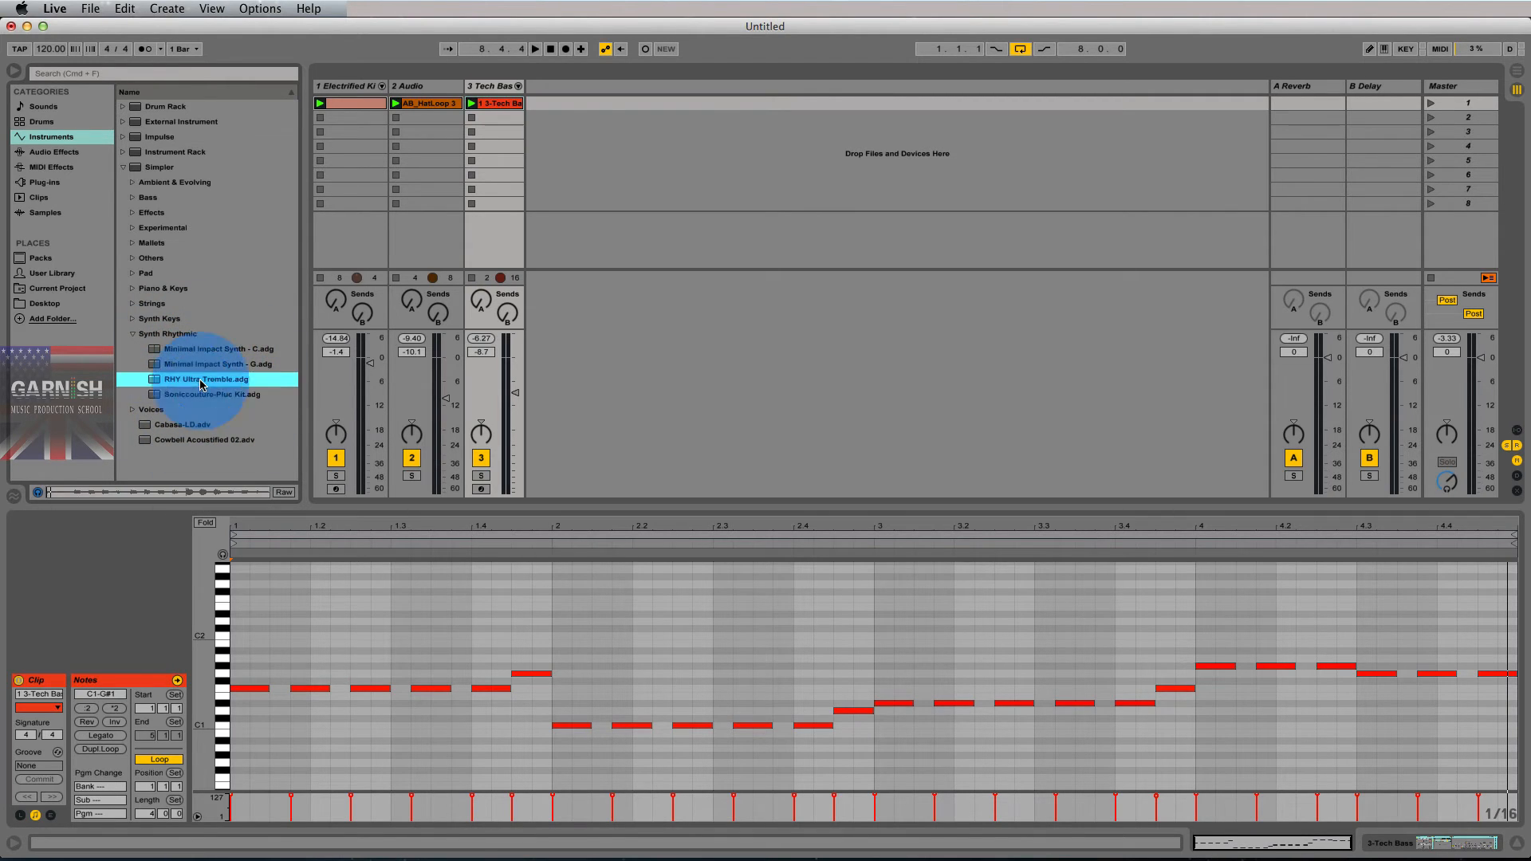
left_click(197, 365)
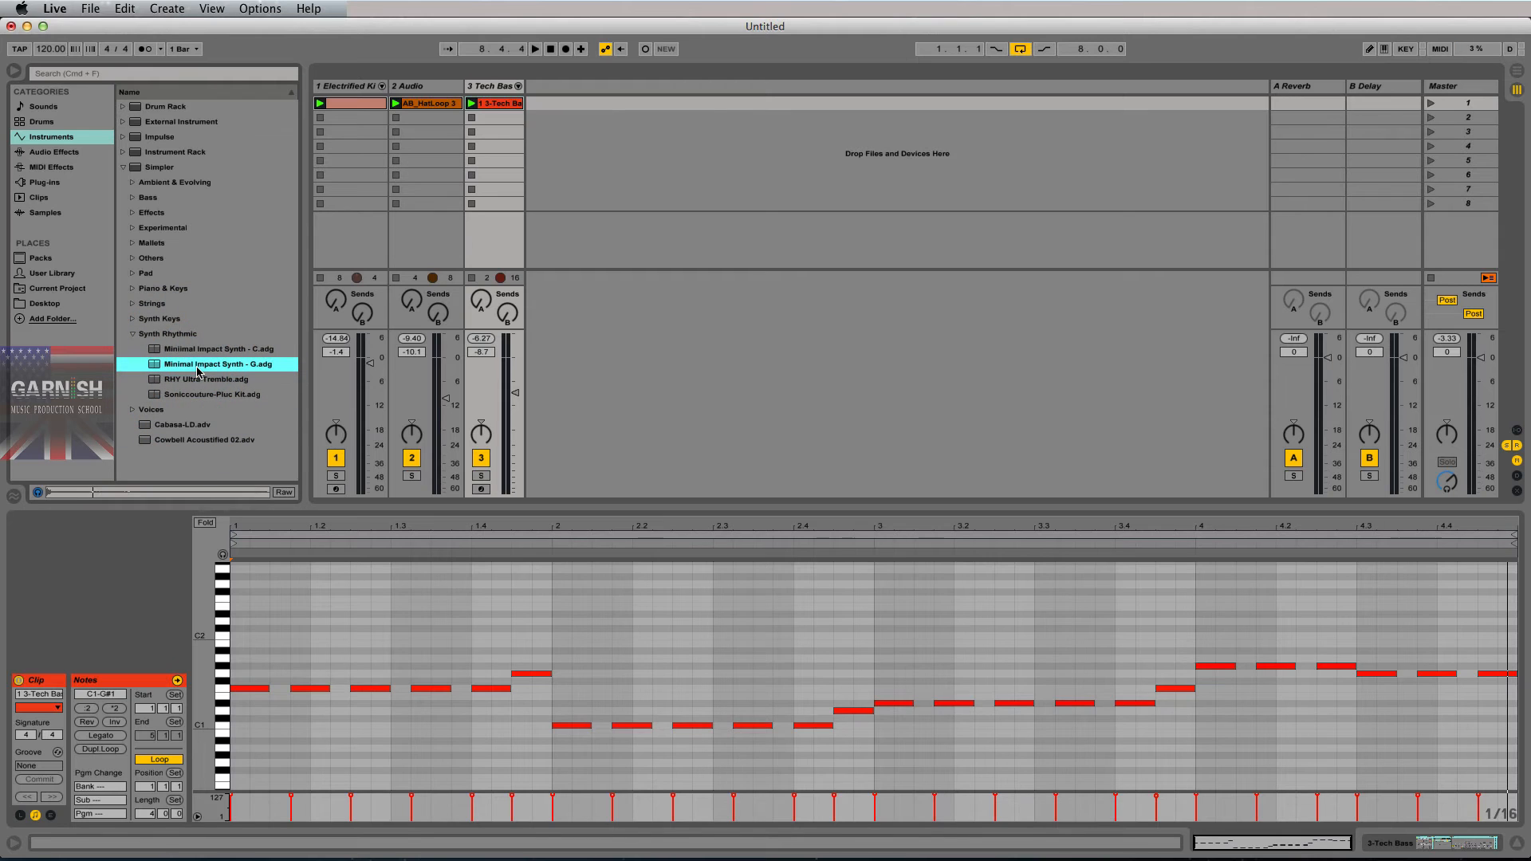
left_click(197, 351)
- Audition Simpler's Nite Ryde preset from Synth Keys again and load it onto a new MIDI track after Tech Bass
left_click(134, 335)
left_click(137, 321)
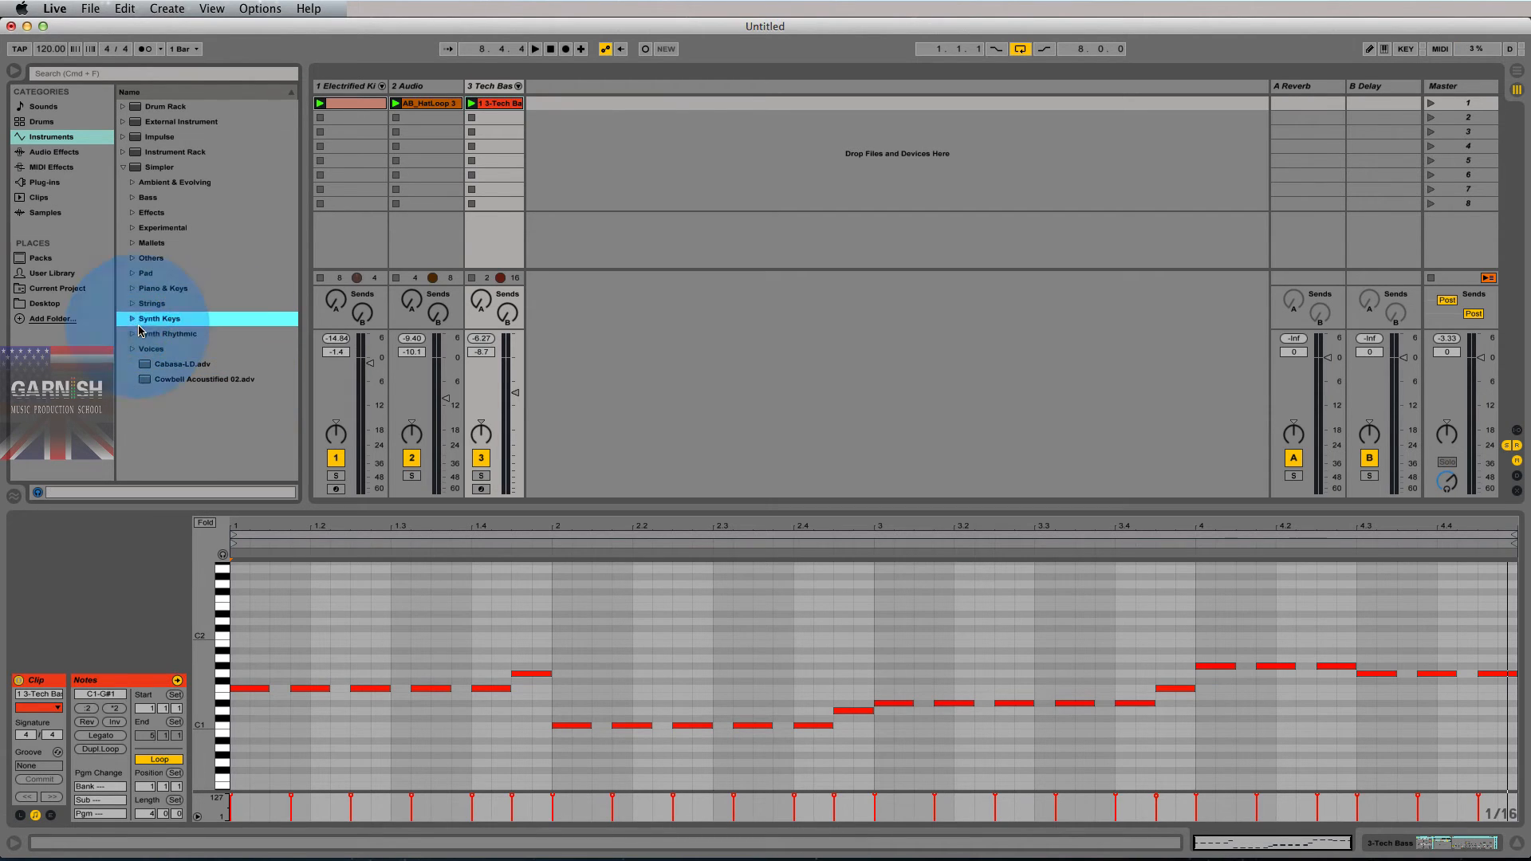
left_click(134, 320)
left_click(190, 335)
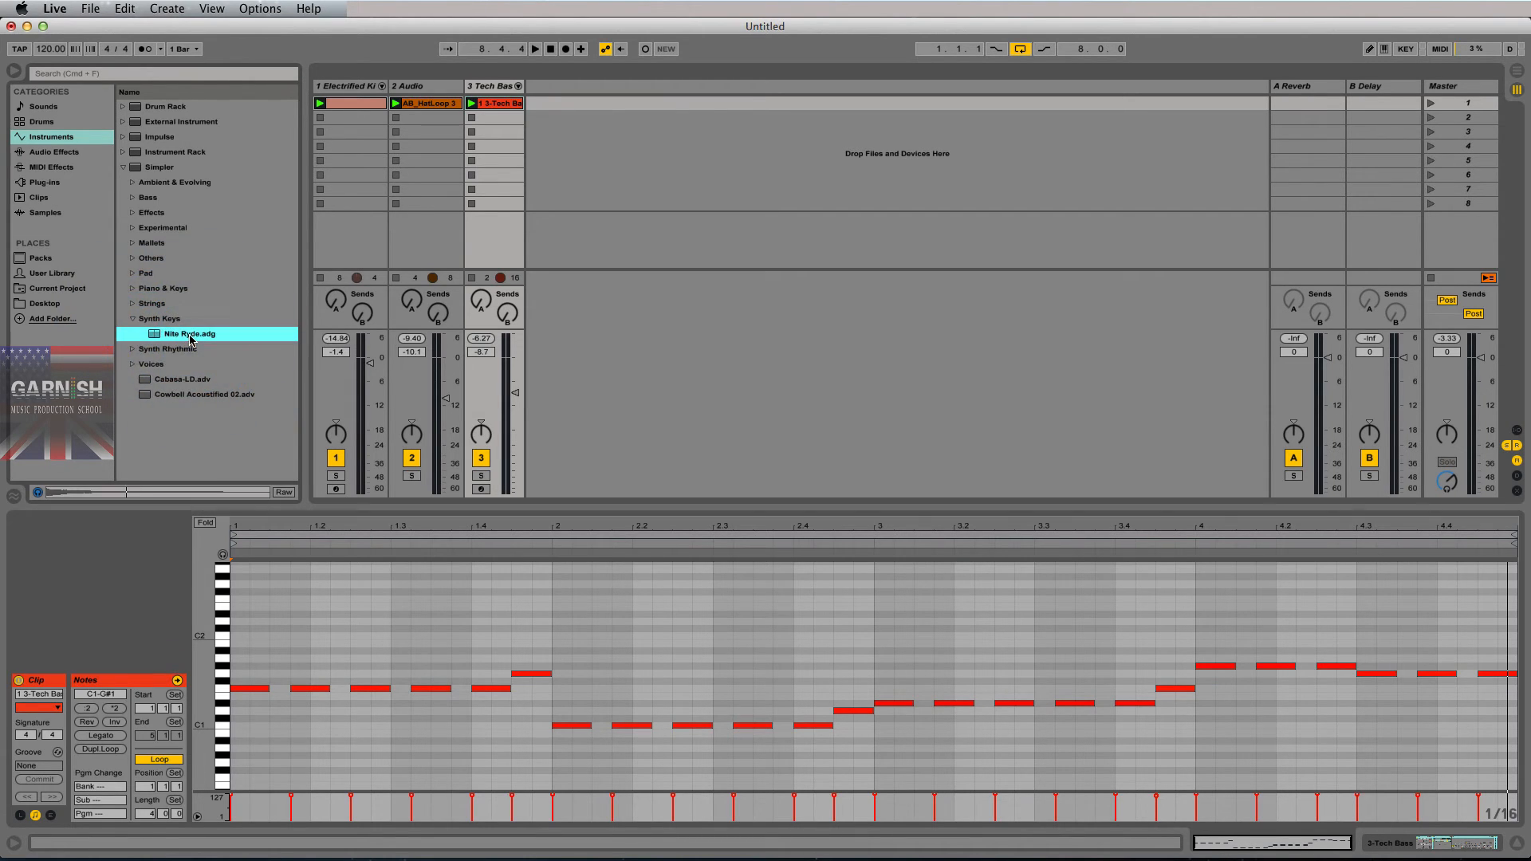
key("space")
left_click_drag(189, 338, 574, 138)
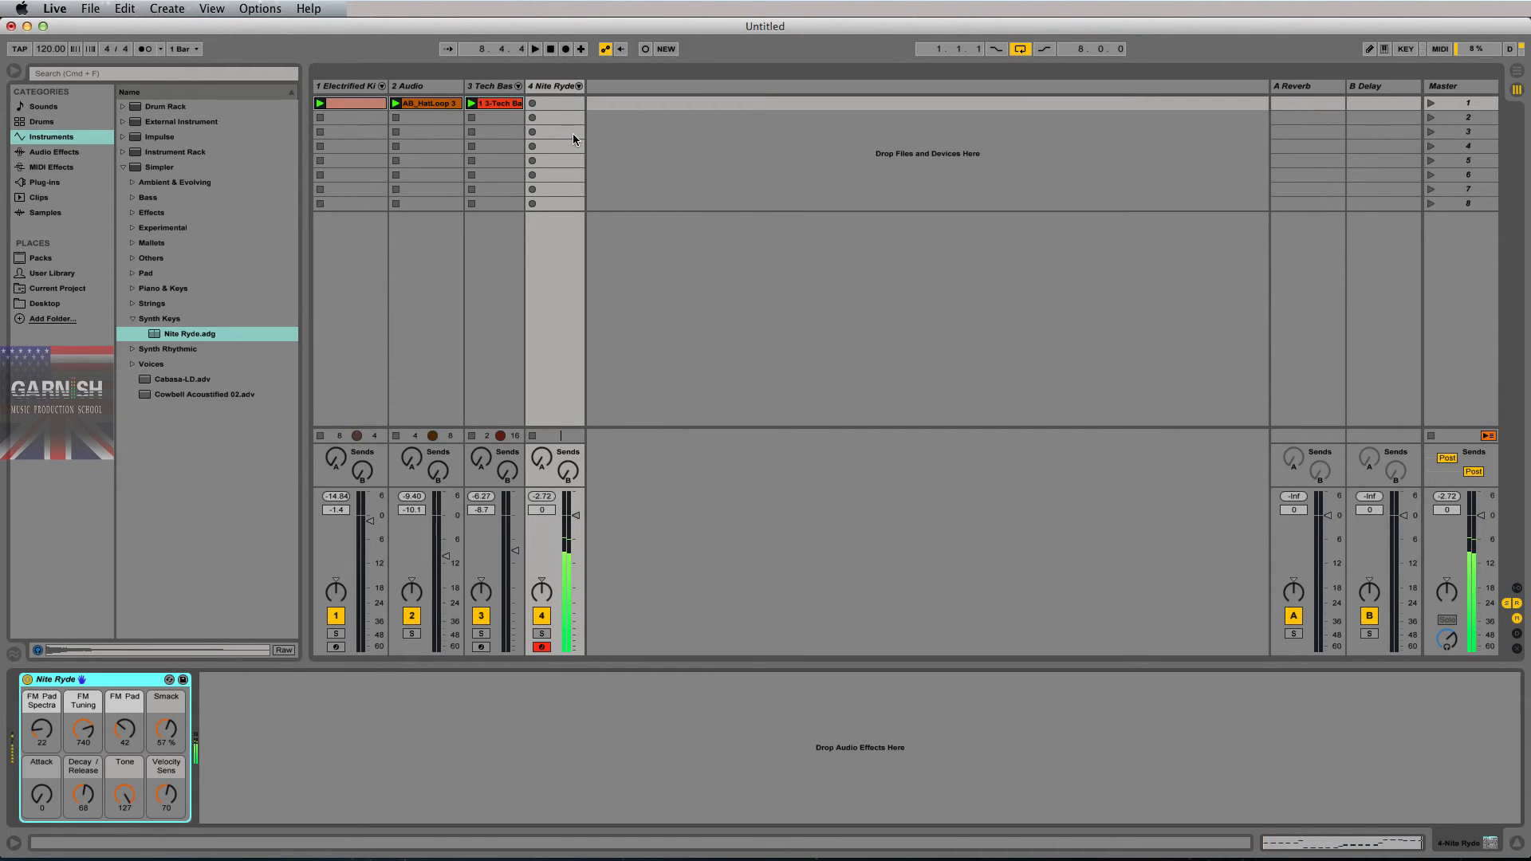
- Record a Nite Ryde melody into the first clip slot of track 4 while lowering the track volume to -8.5 dB
left_click(533, 106)
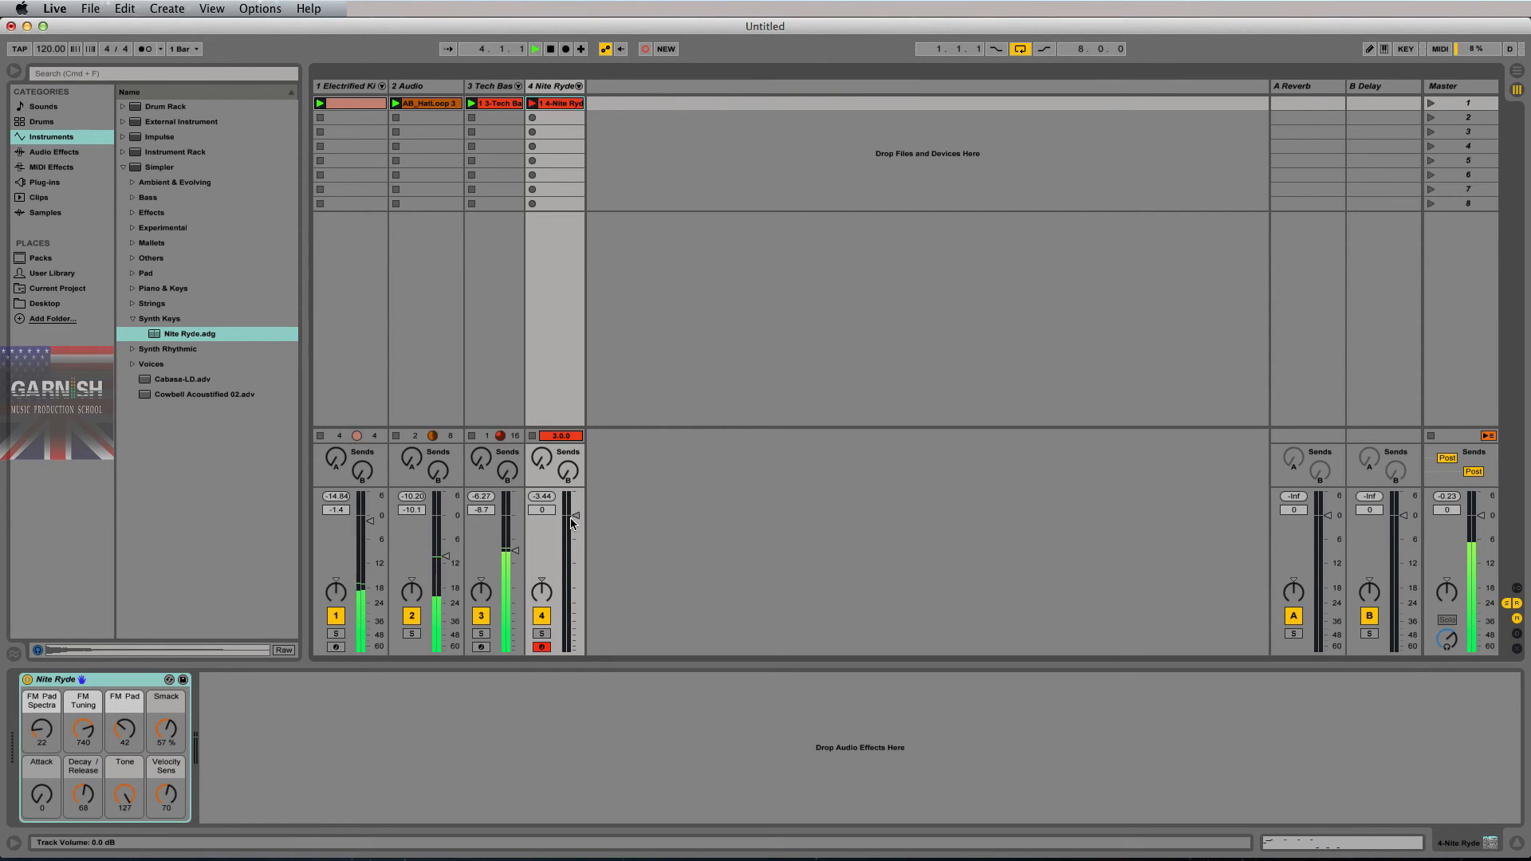
left_click_drag(572, 520, 573, 557)
key("space")
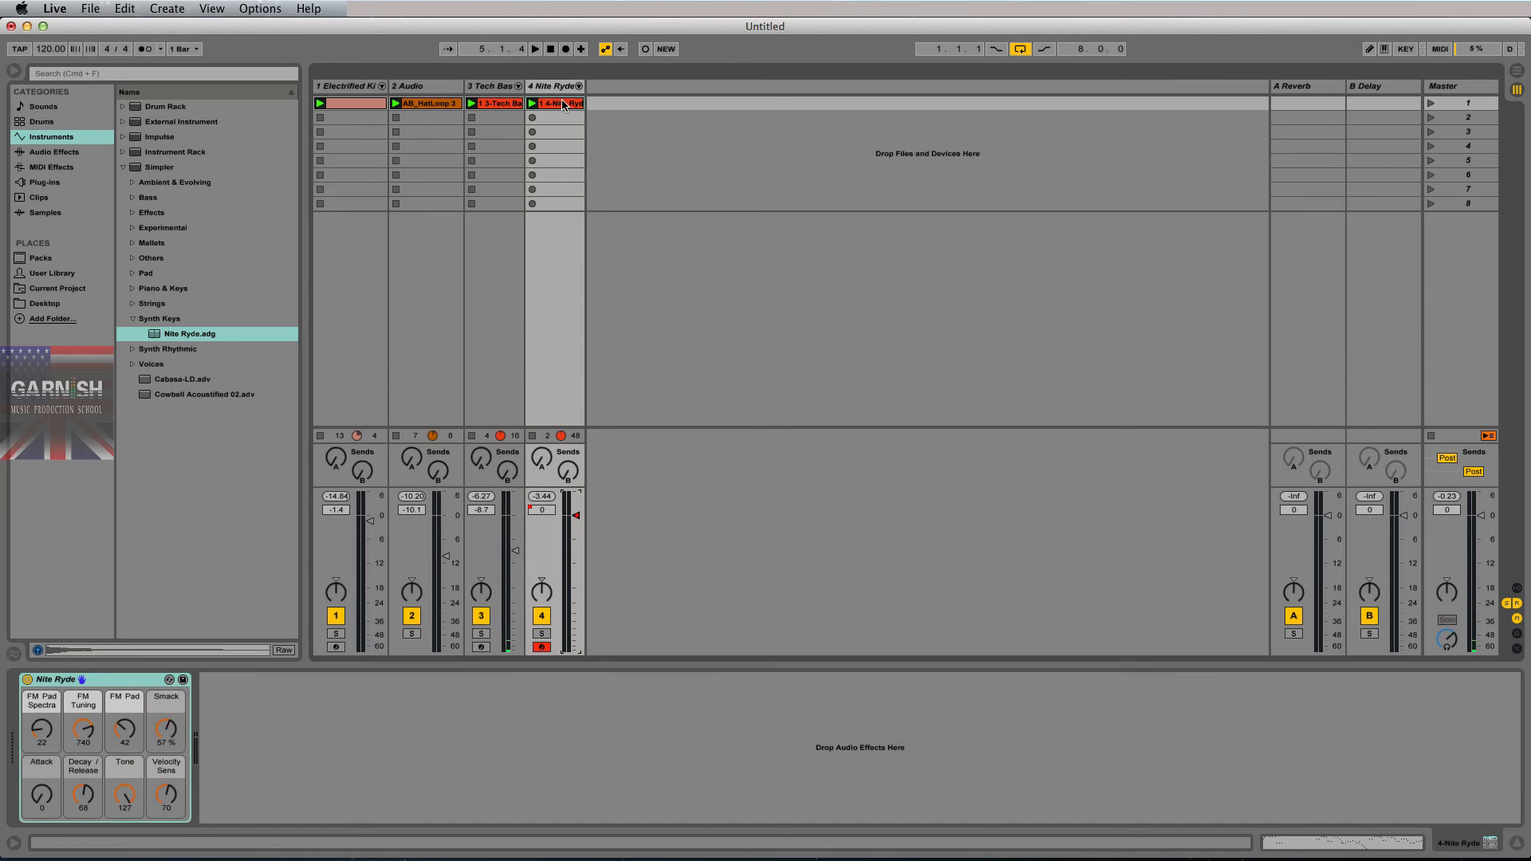
- Open the recorded Nite Ryde clip, move its loop start to bar 9 and crop the clip to the final four bars
double_click(562, 104)
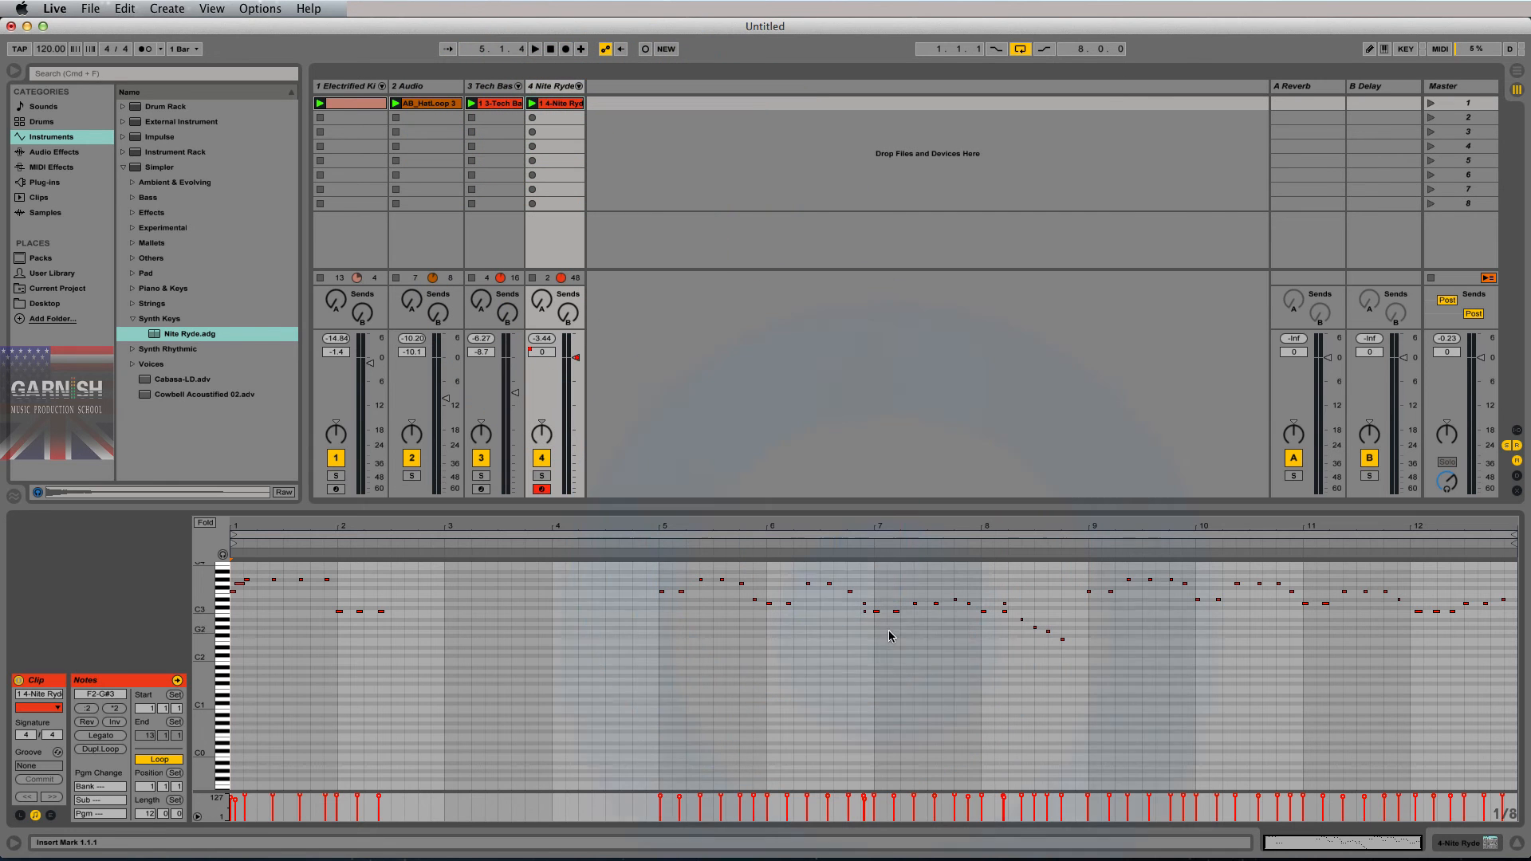
left_click(1091, 594)
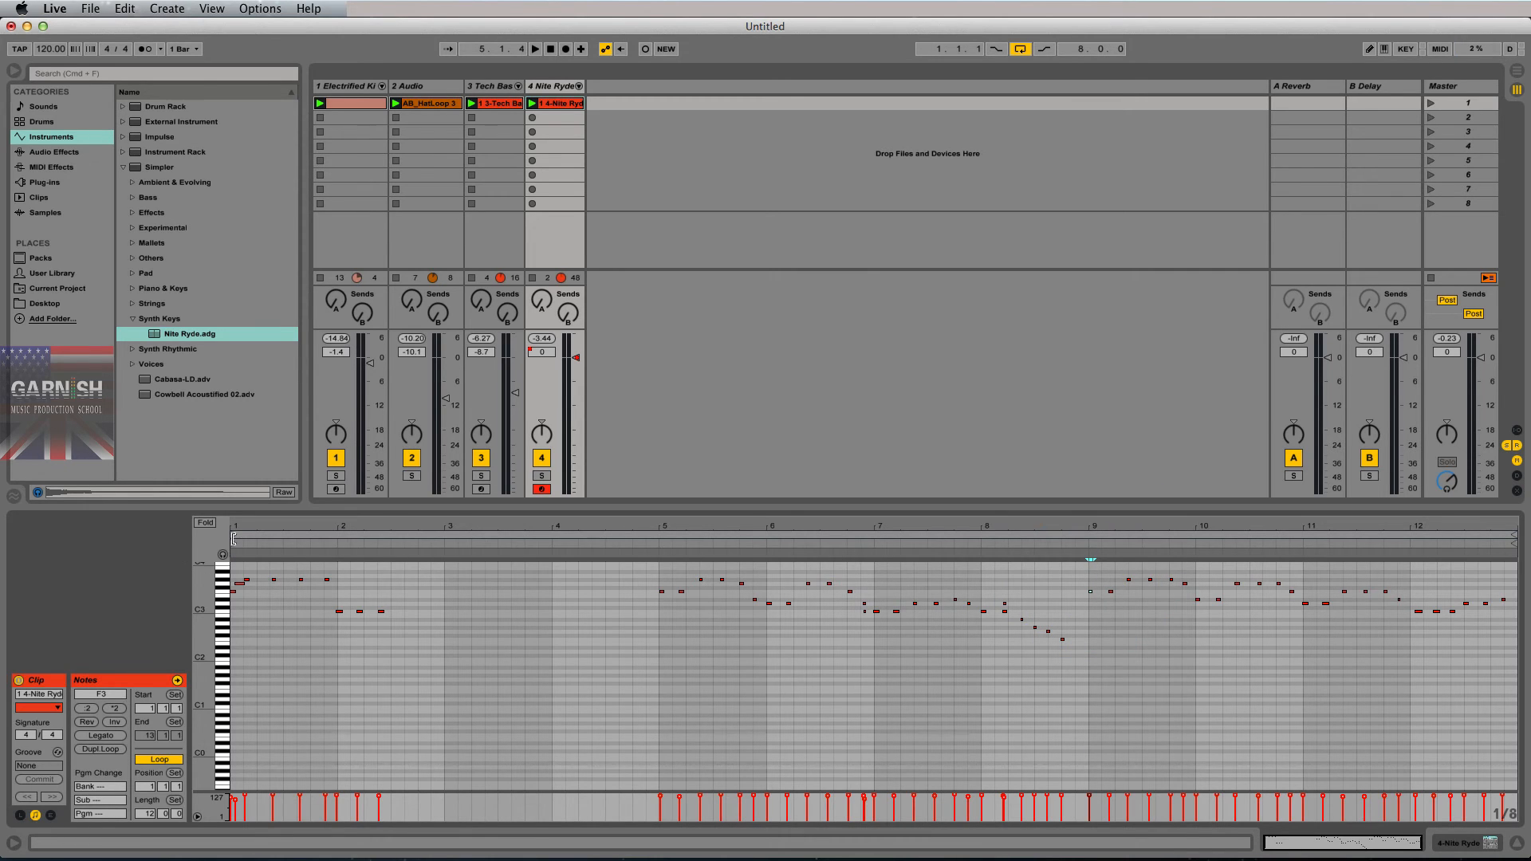
left_click_drag(233, 539, 1089, 555)
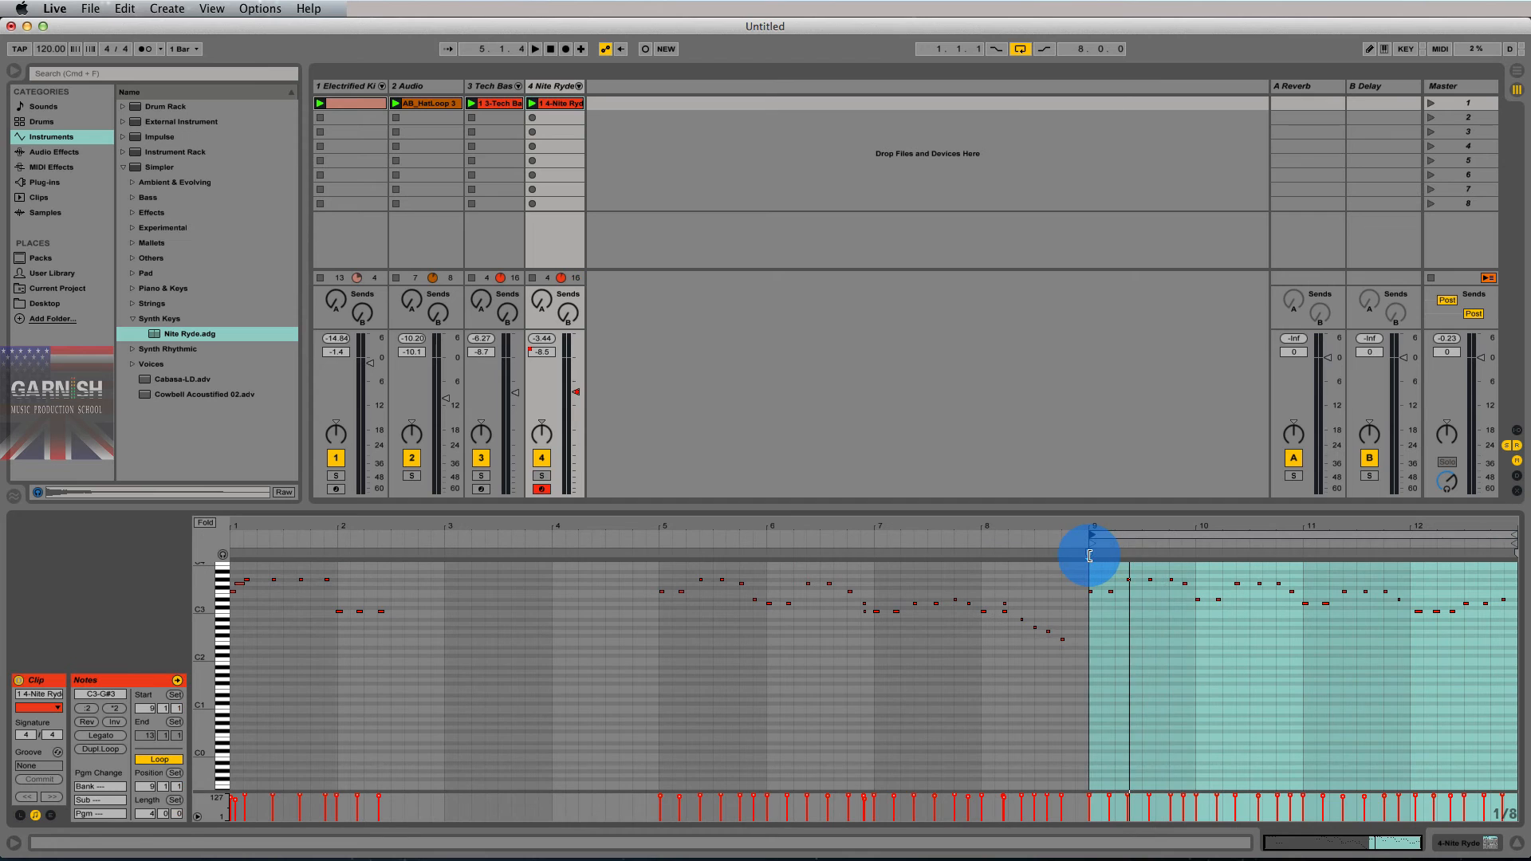
right_click(1209, 625)
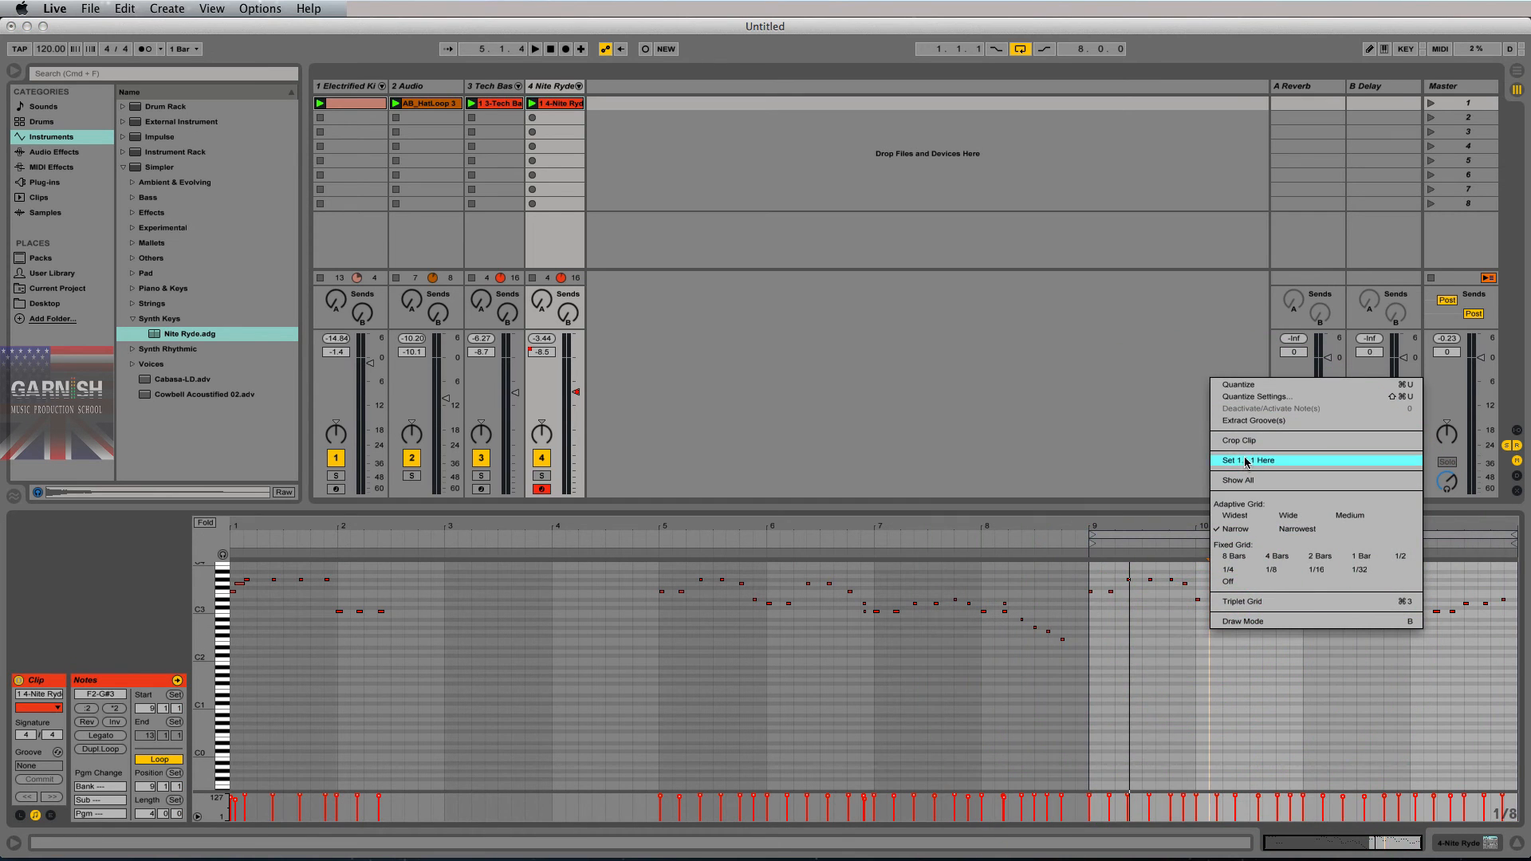
left_click(1247, 462)
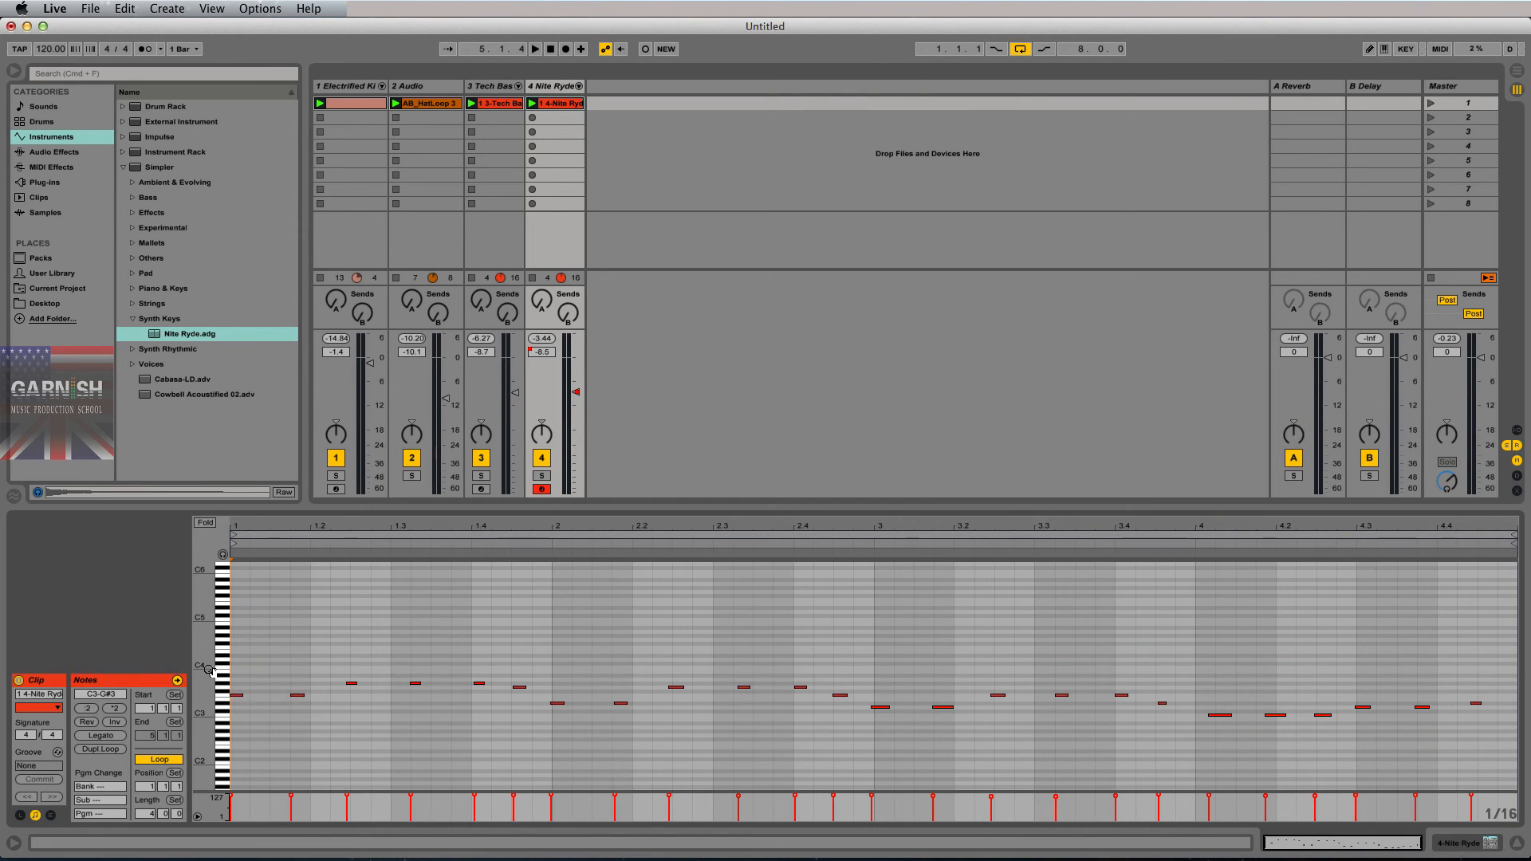
- Select all notes in the cropped Nite Ryde clip and quantize them to 1/16
left_click_drag(209, 671, 210, 671)
left_click(470, 660)
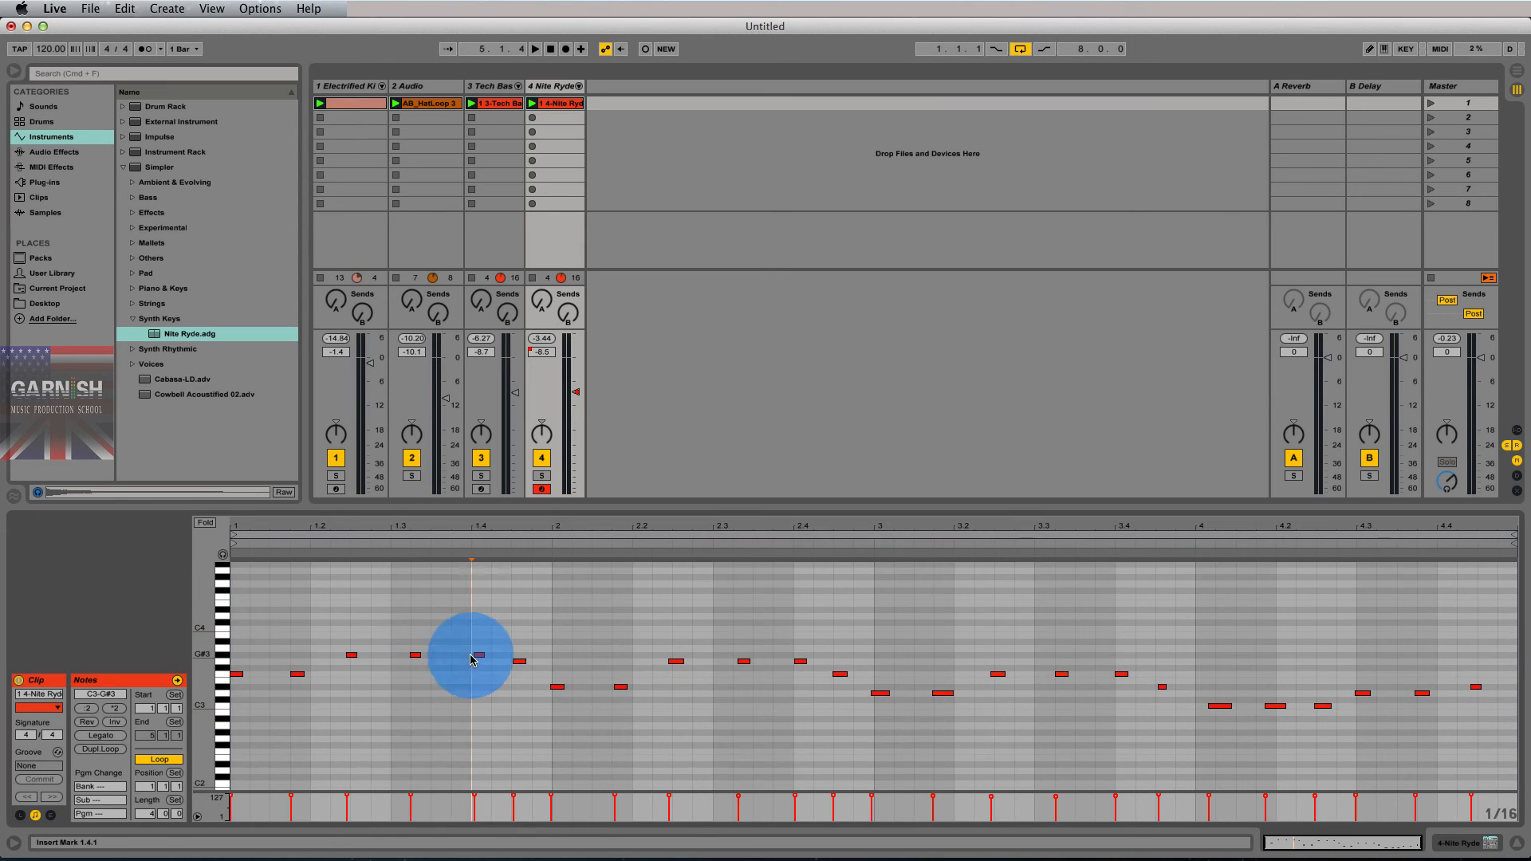
key("super+a")
key("super+u")
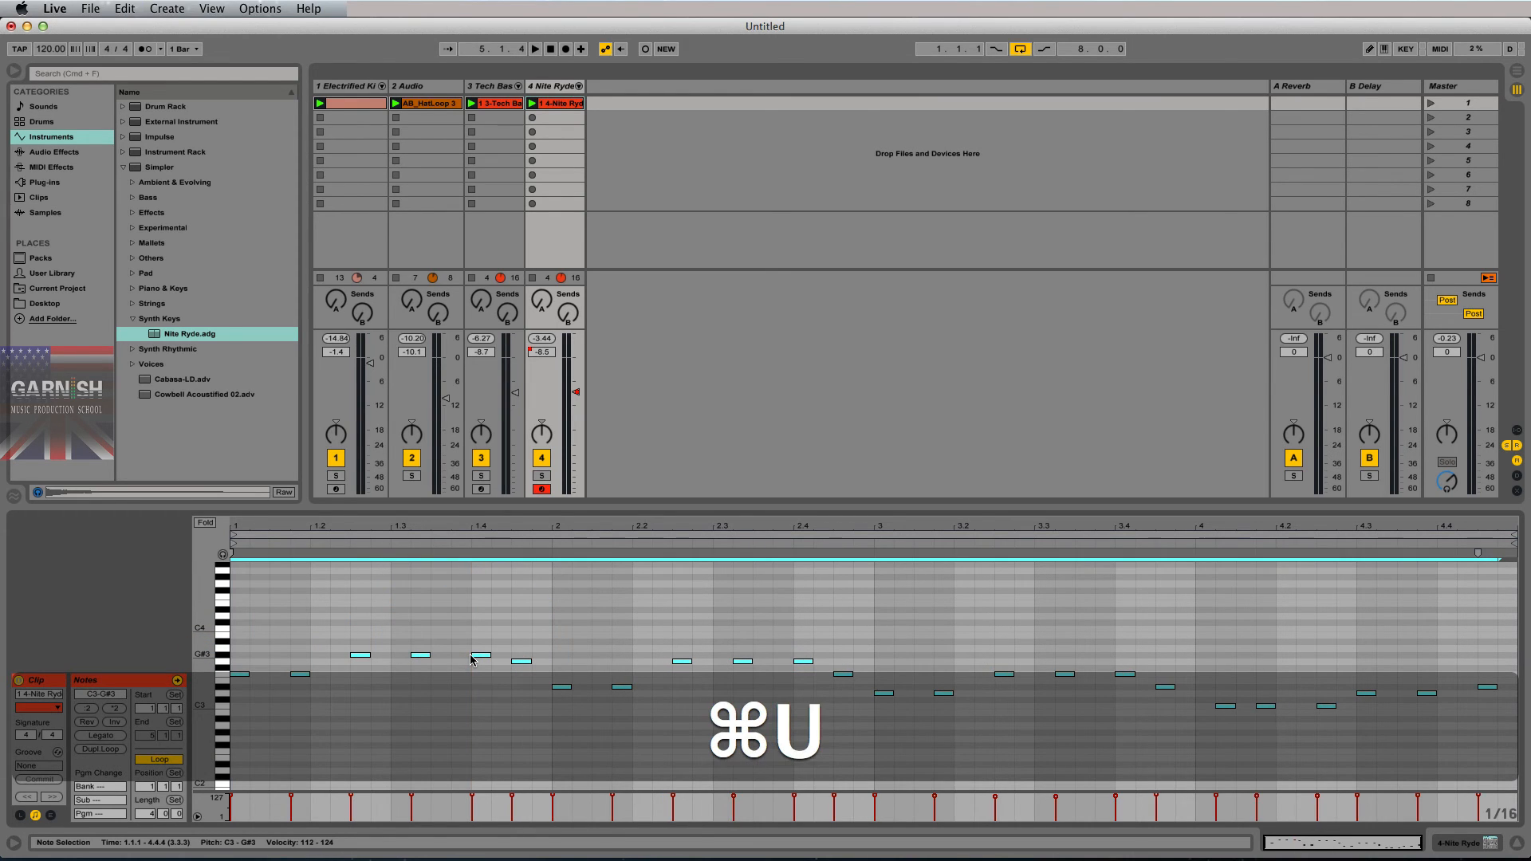
- Play the beat to check the Nite Ryde melody, and move the late C3 note in bar 4 to start at 4.1.1
key("space")
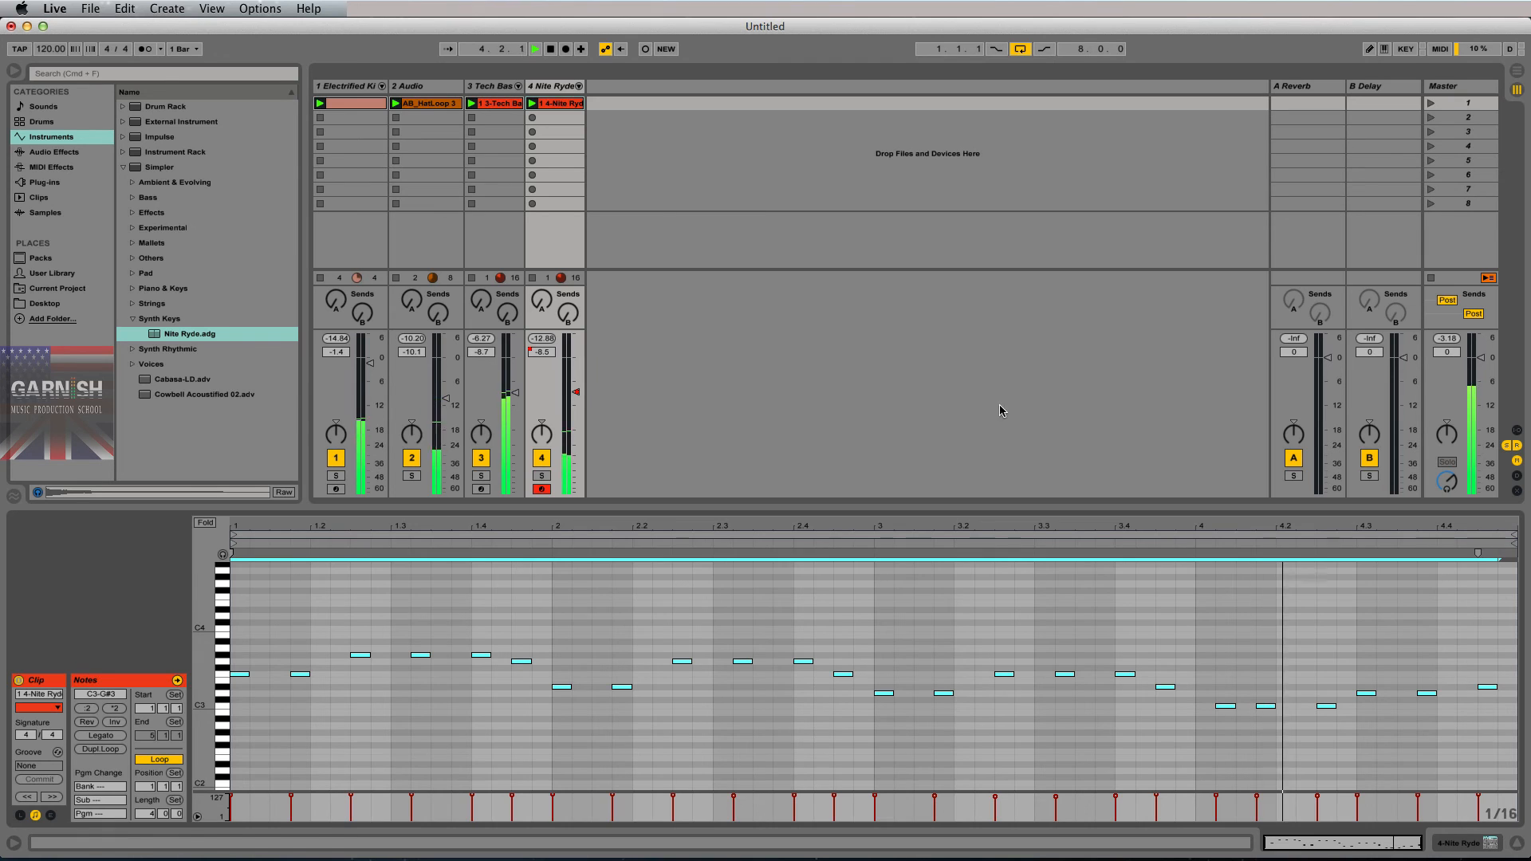
left_click(1257, 678)
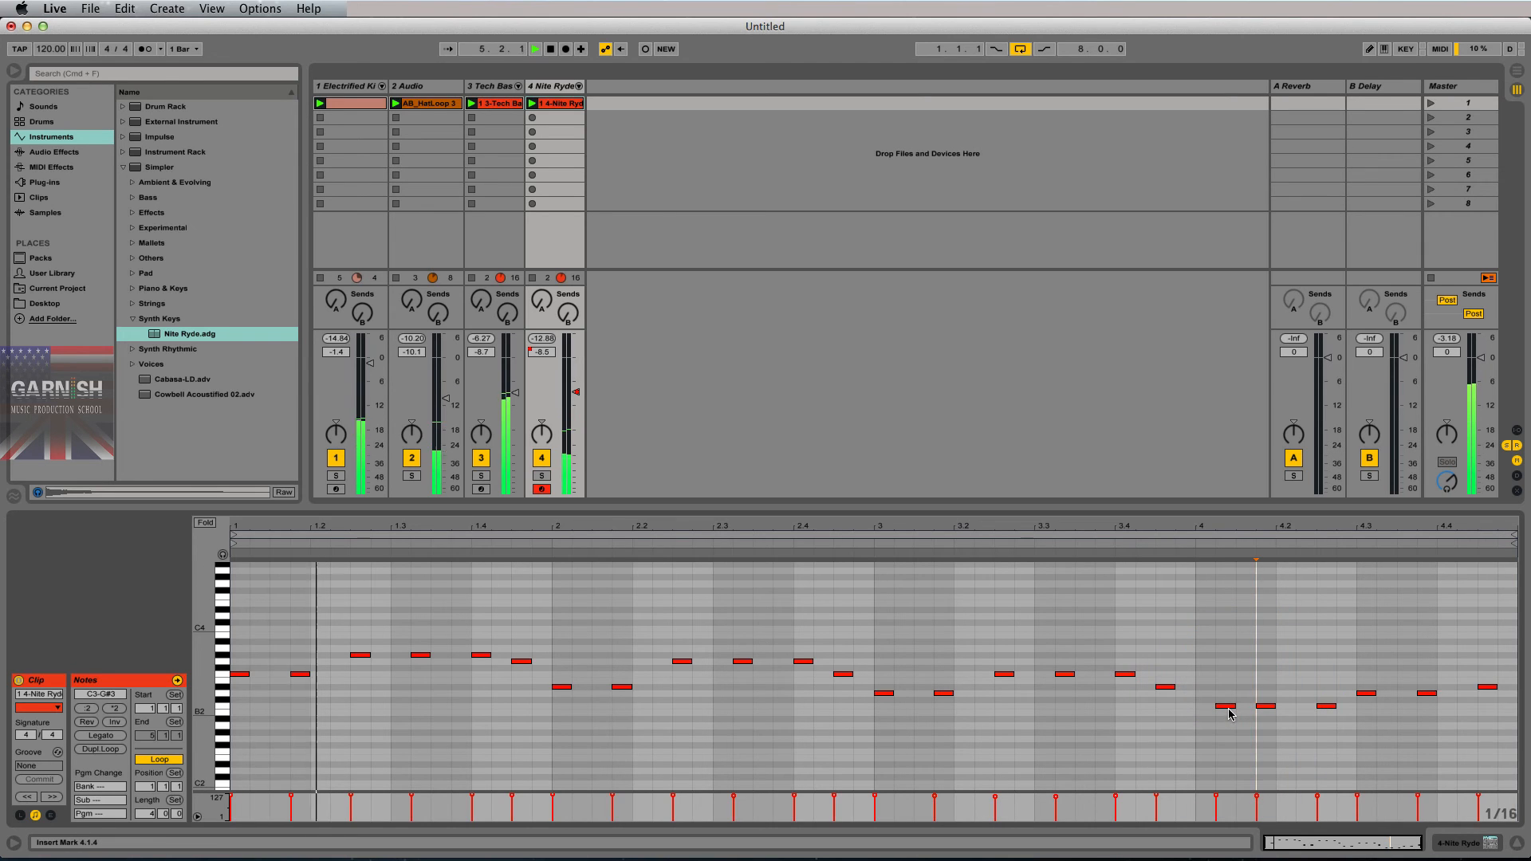
key("space")
left_click_drag(1231, 712, 1211, 712)
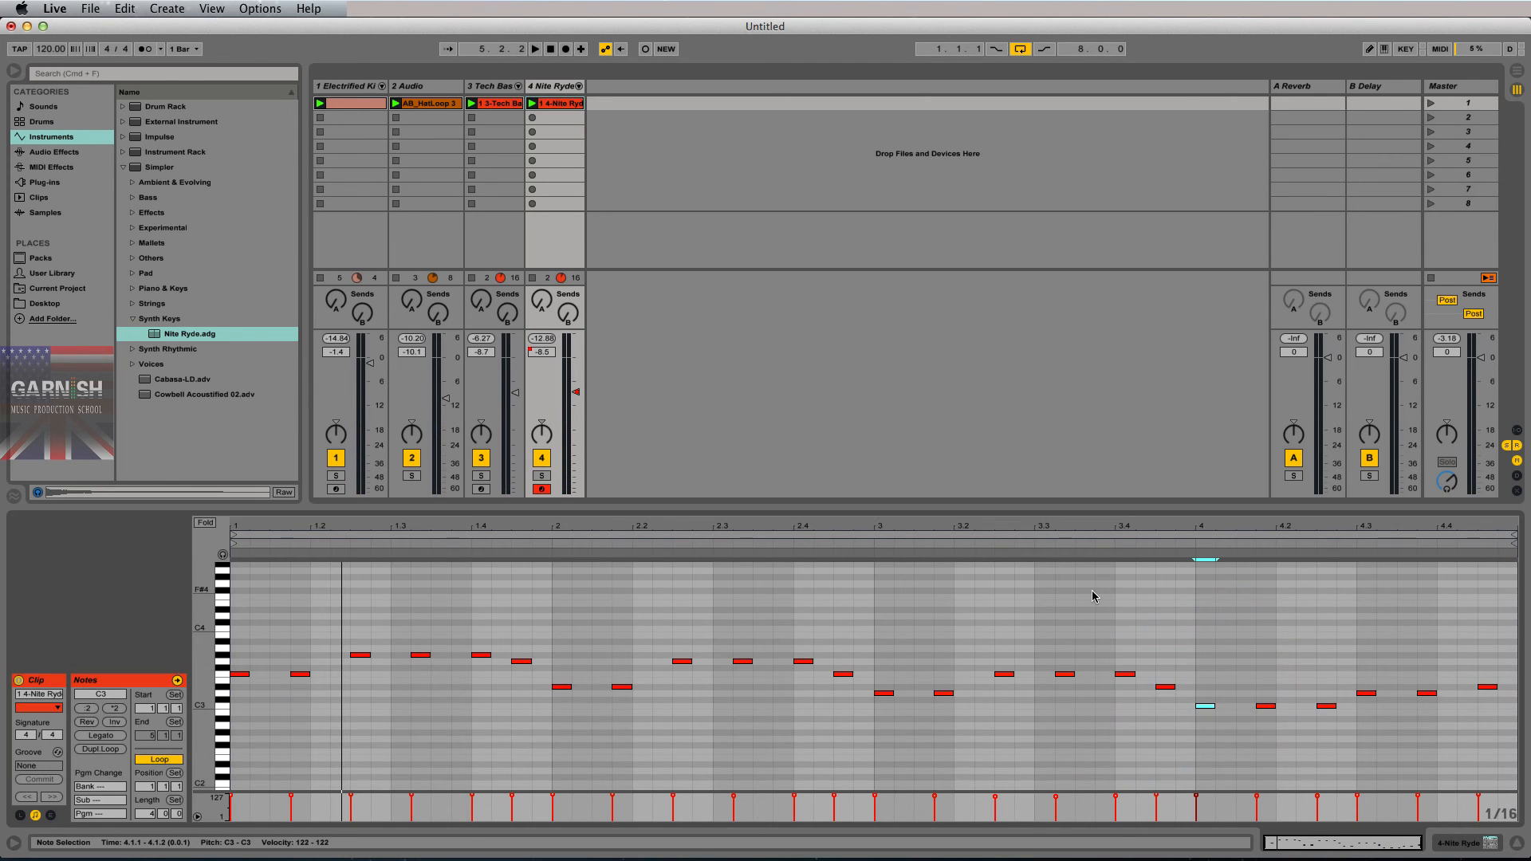
key("space")
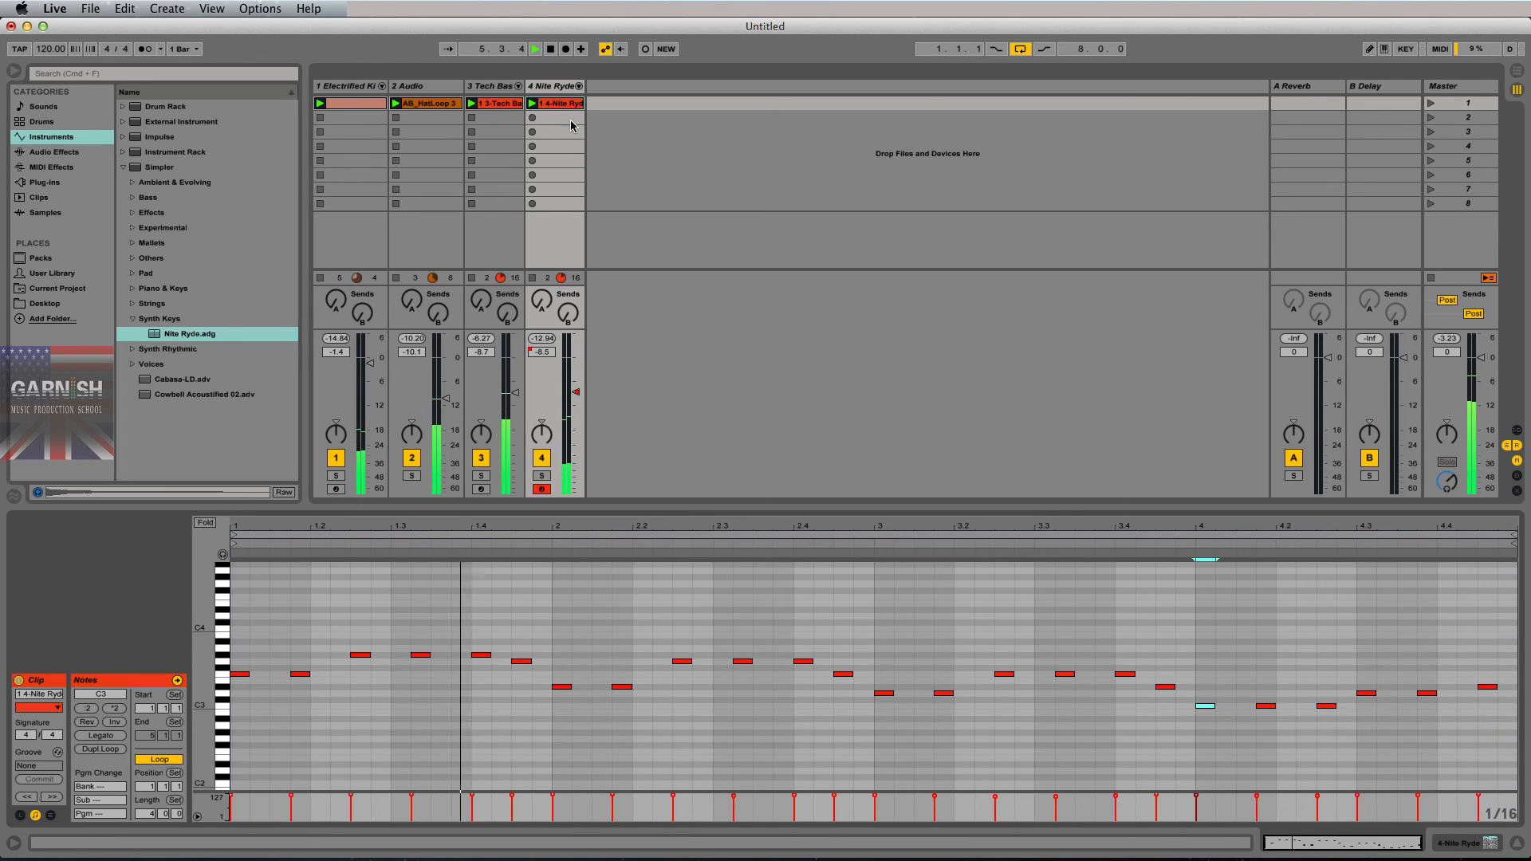
key("space")
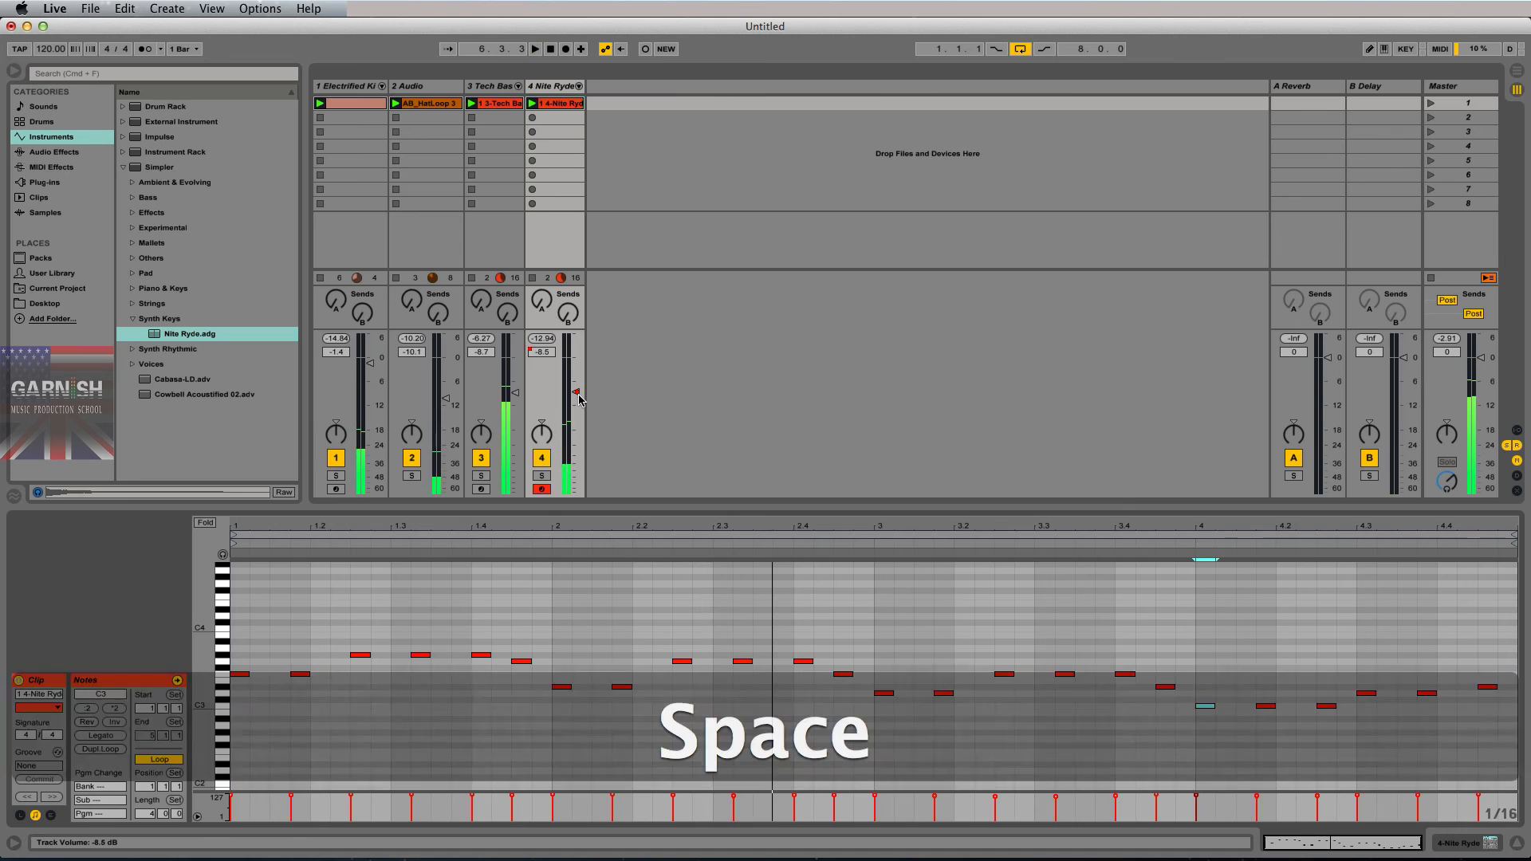
- Delete the recorded volume automation on the Nite Ryde track and set its volume to -11.0 dB
right_click(575, 393)
left_click(626, 437)
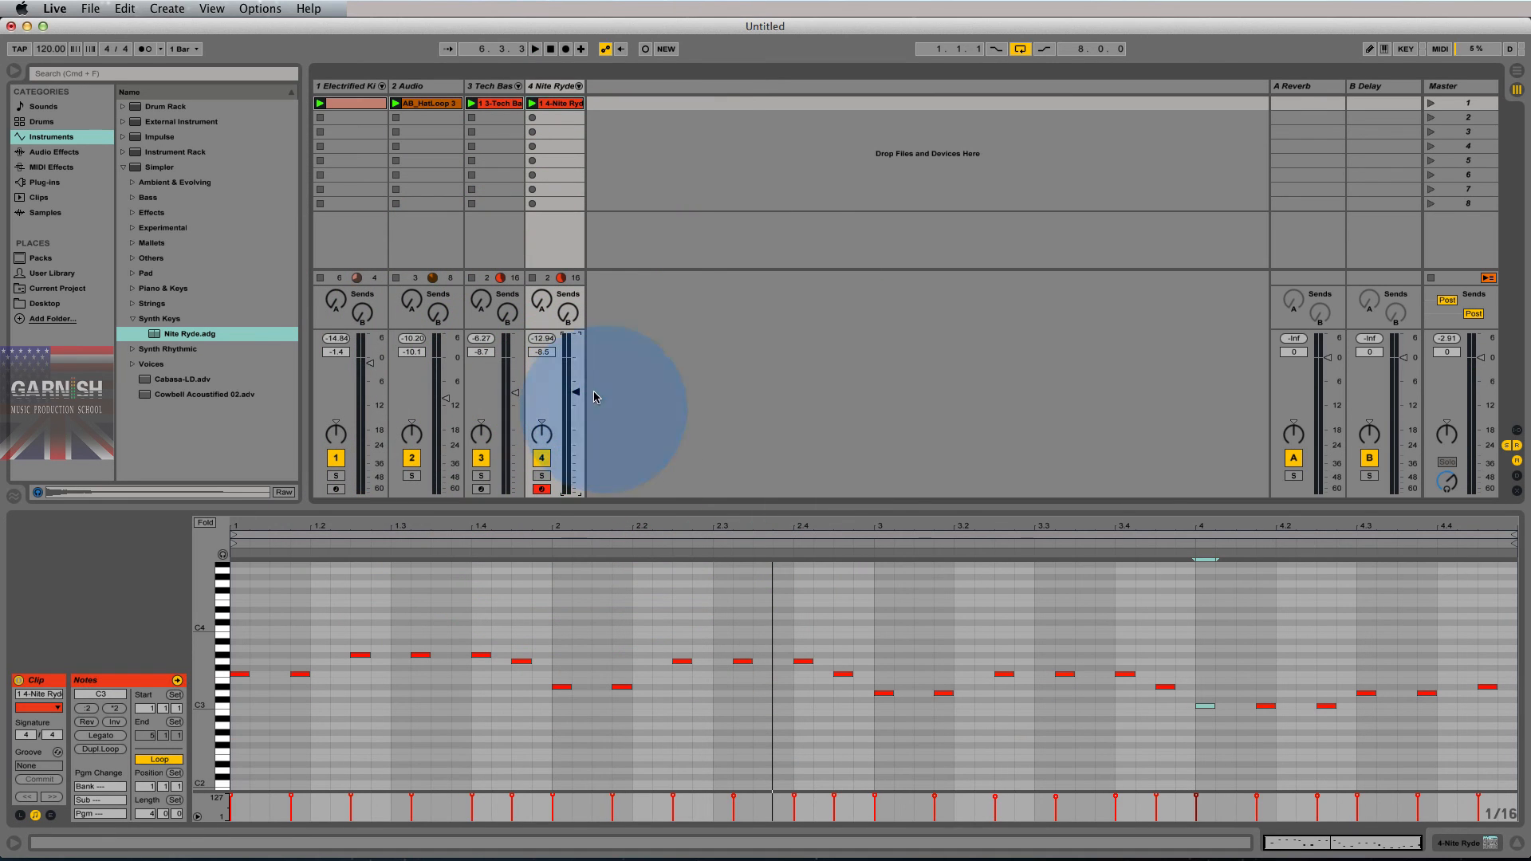
left_click_drag(574, 393, 575, 399)
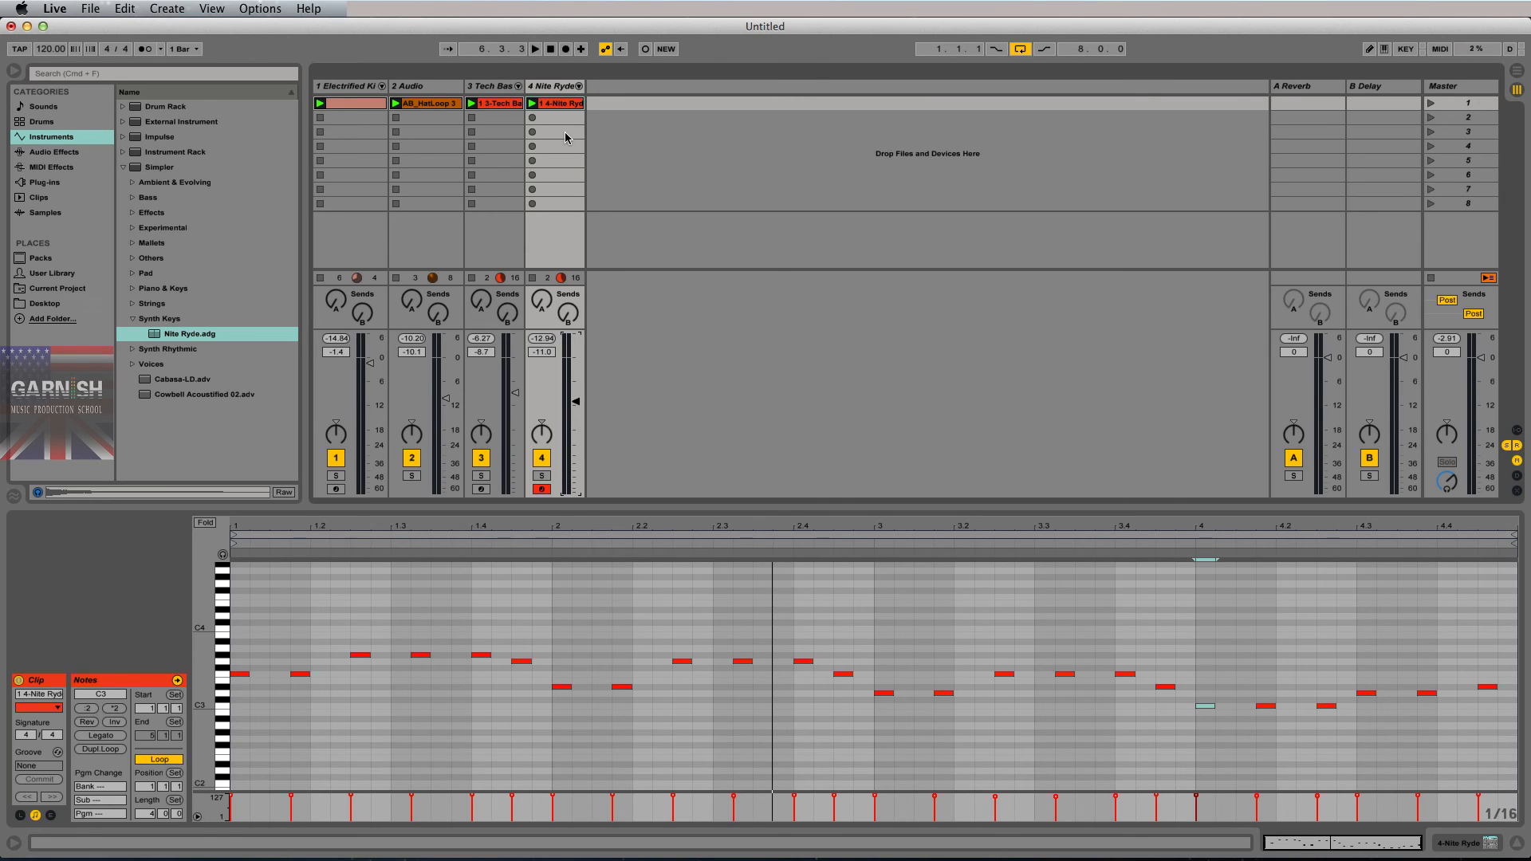
- Review the drum, hi-hat, Tech Bass and Nite Ryde clips in turn, and launch scene 1 to play them together
left_click(358, 104)
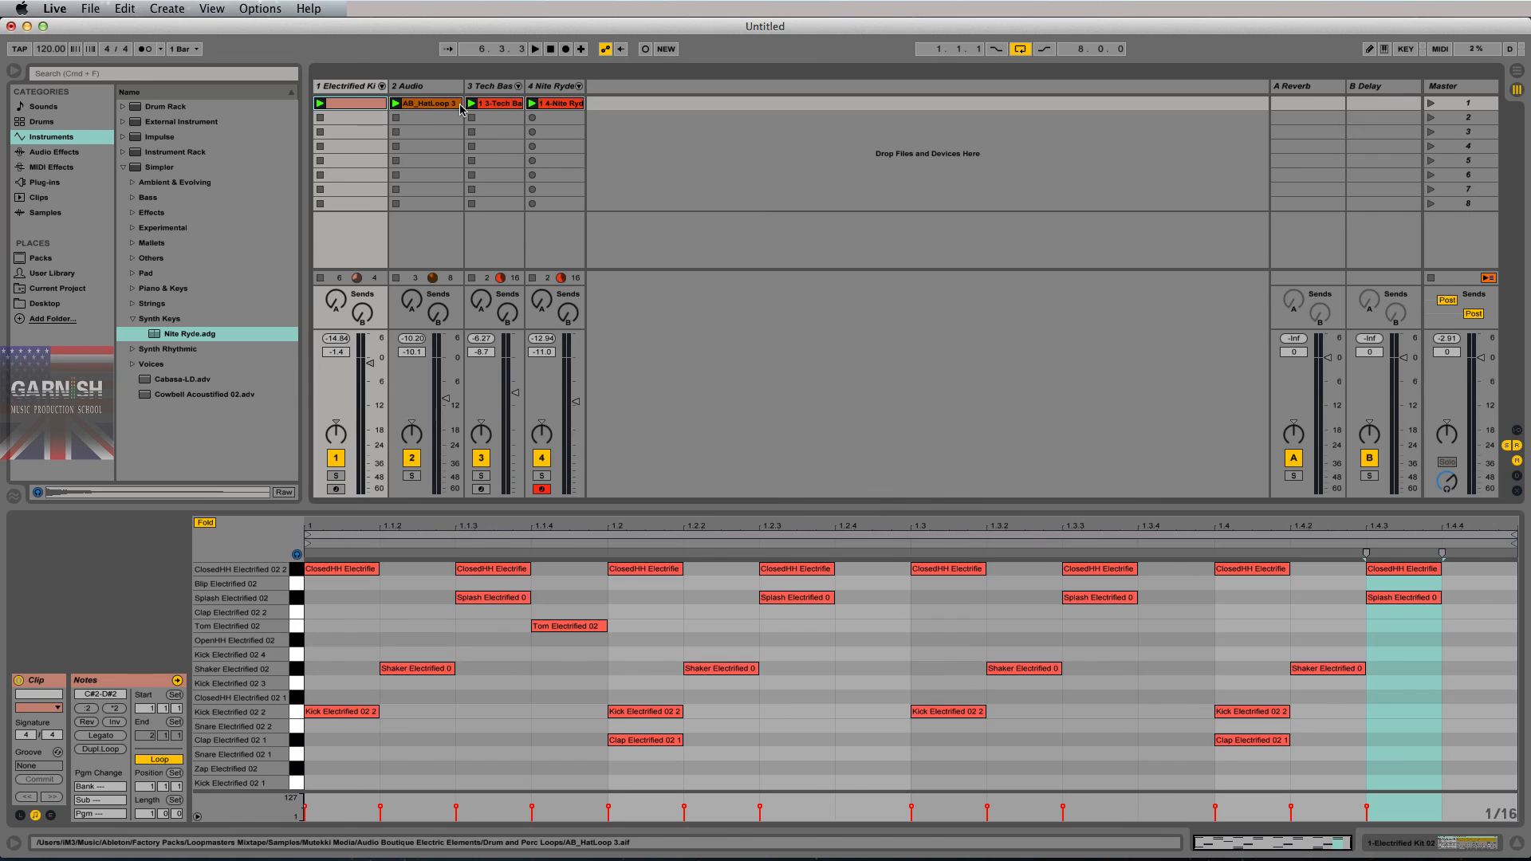
left_click(422, 108)
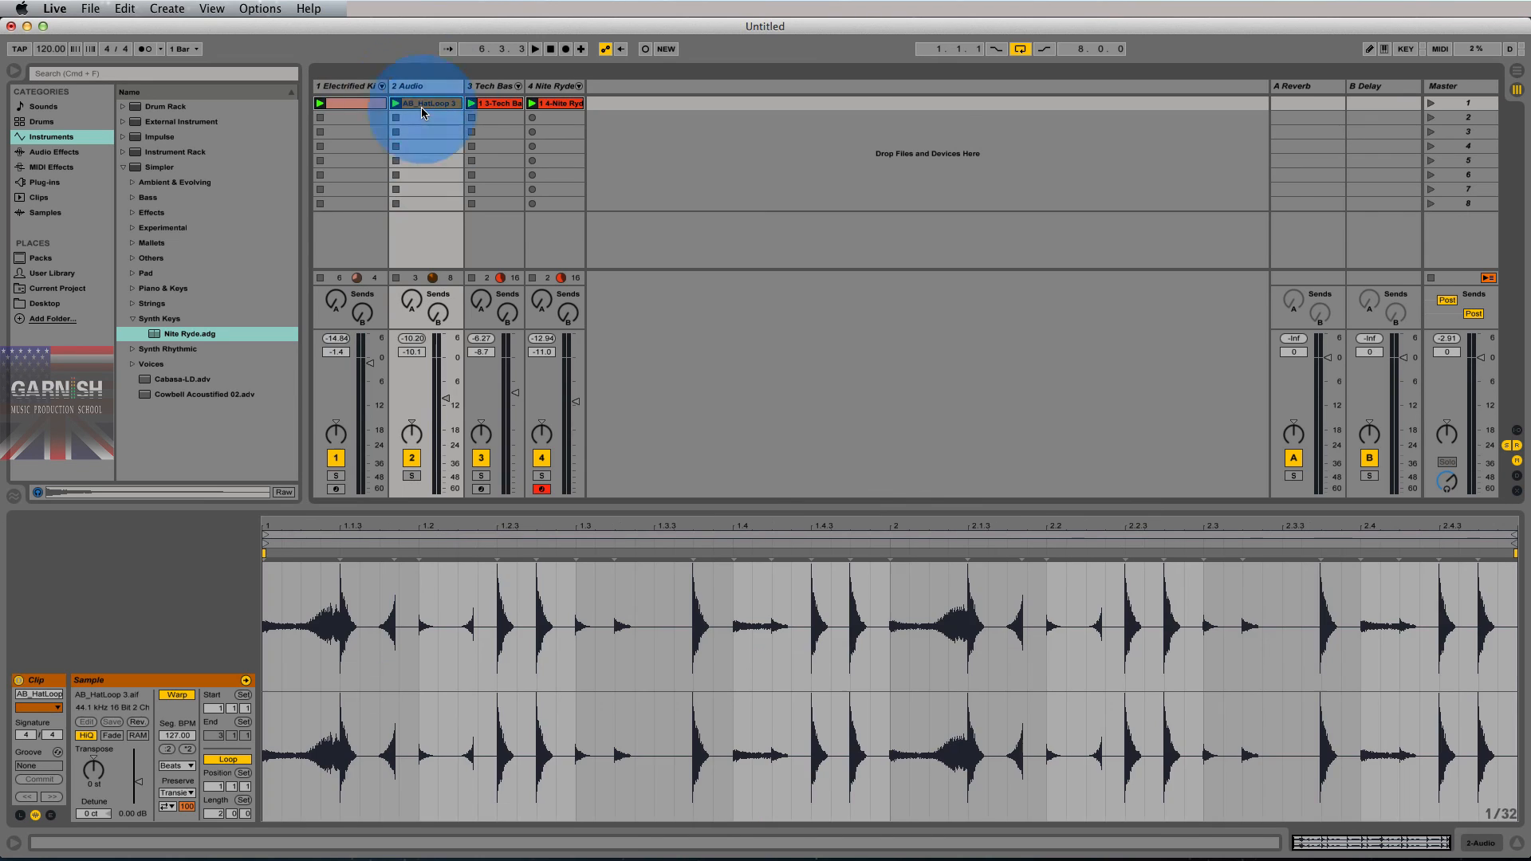
left_click(500, 105)
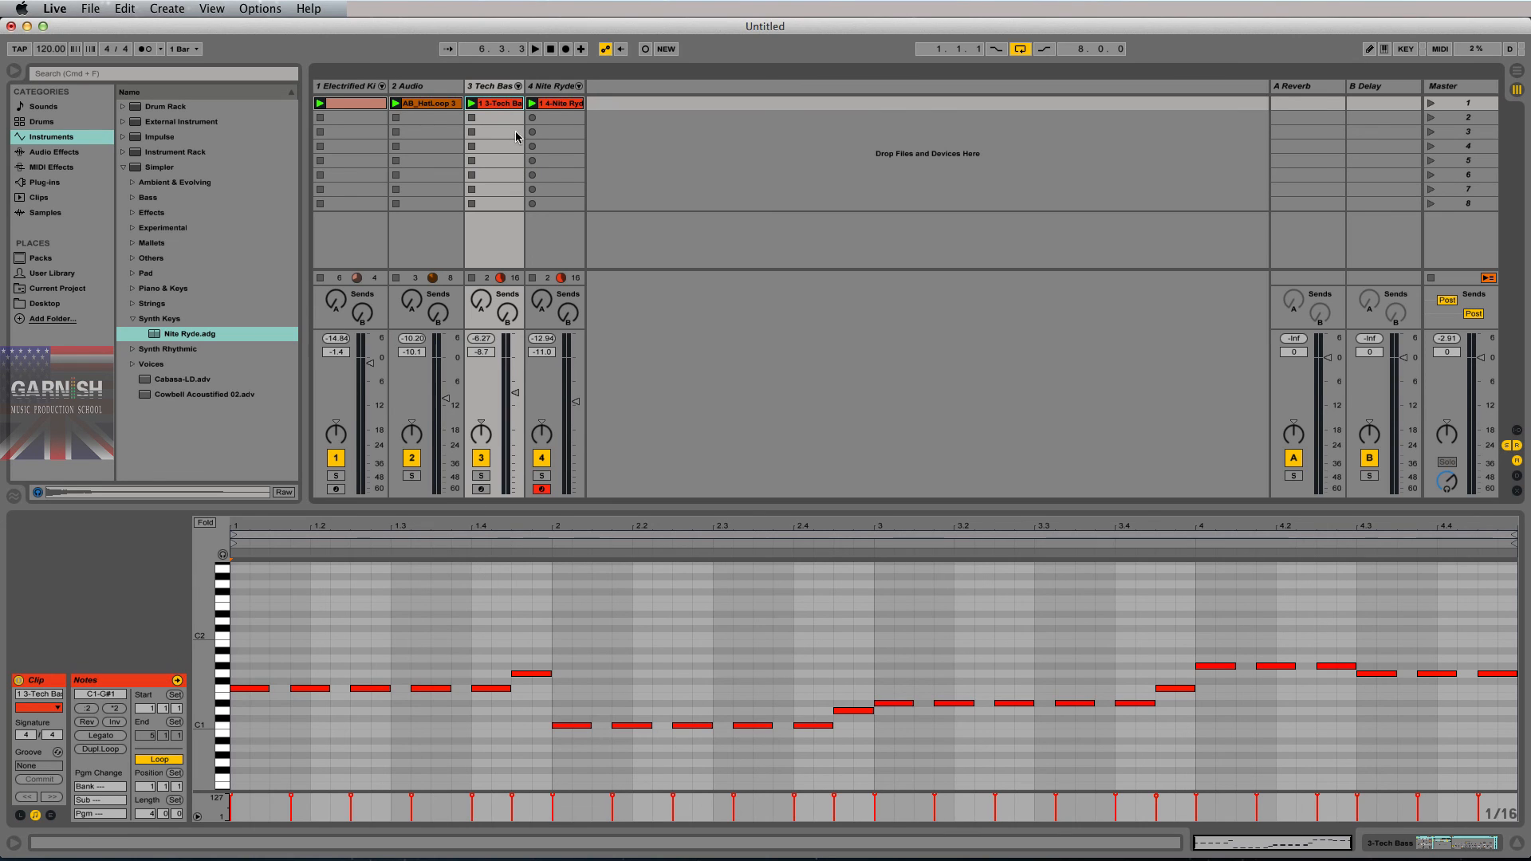
left_click(561, 105)
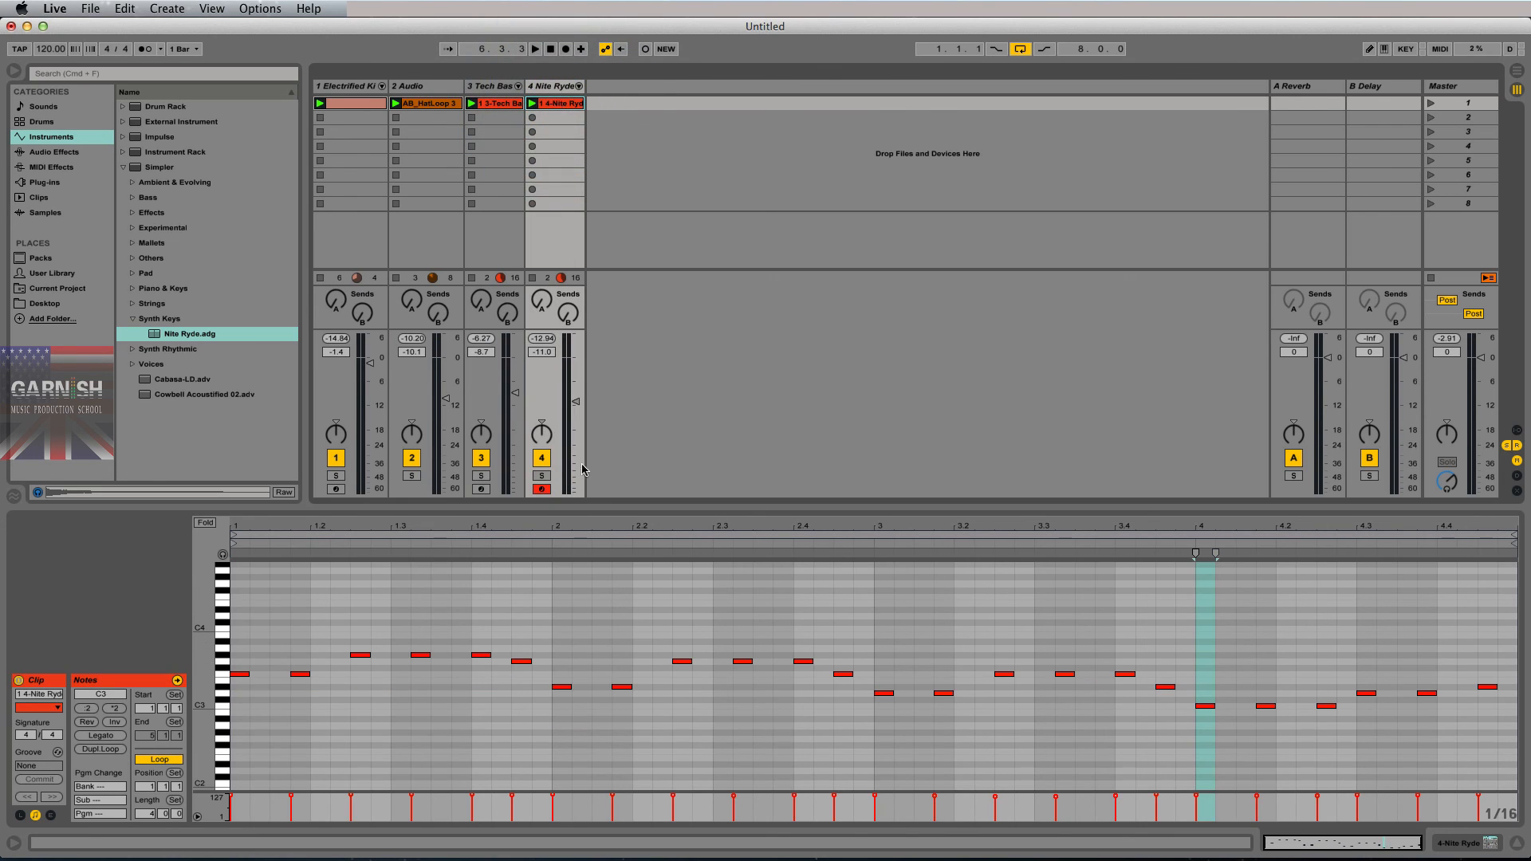
left_click(548, 88)
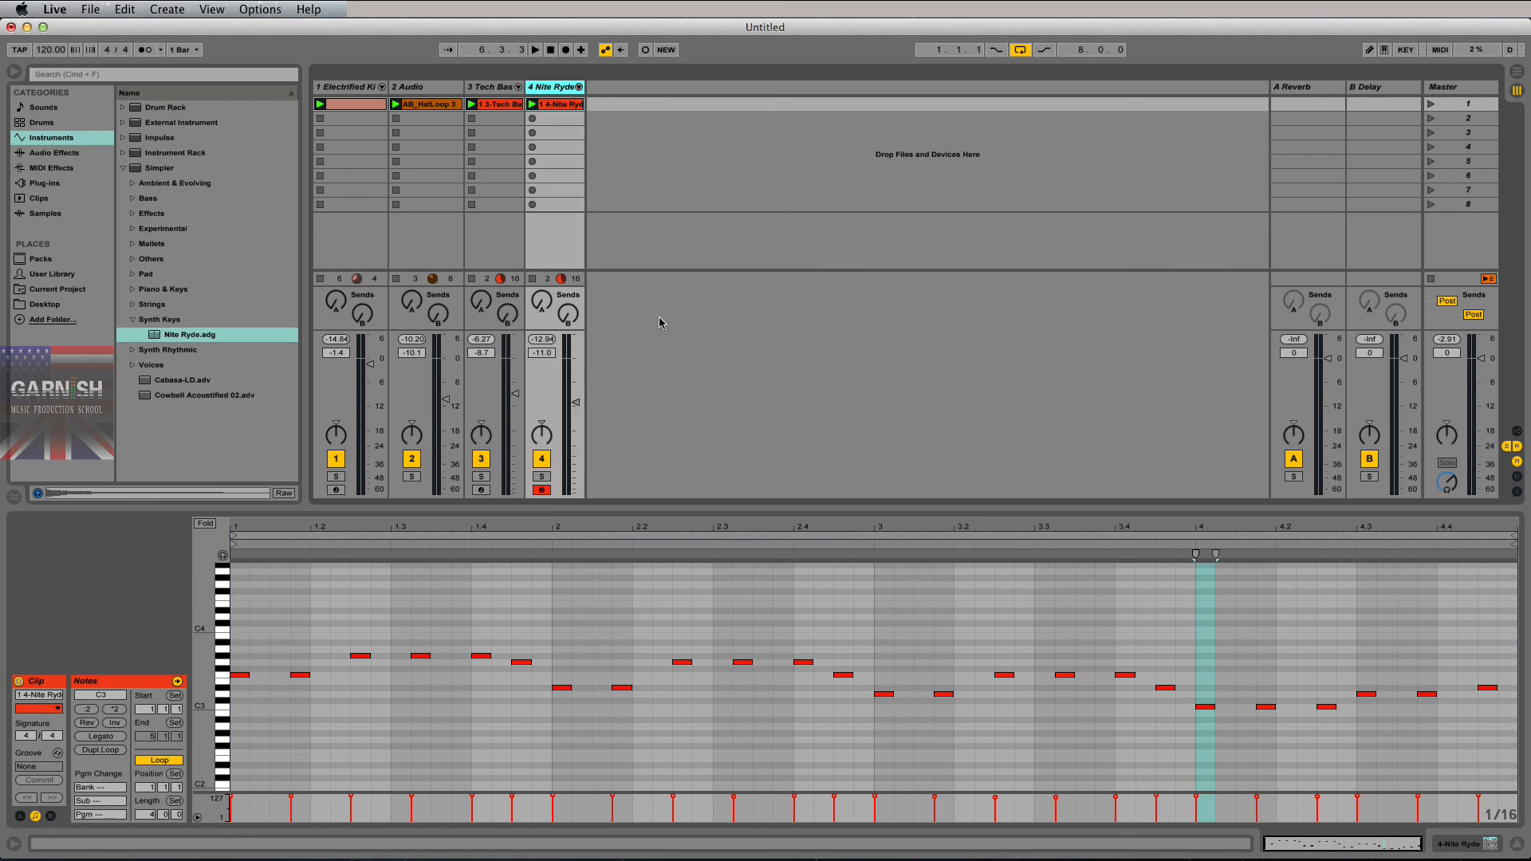
left_click(1430, 104)
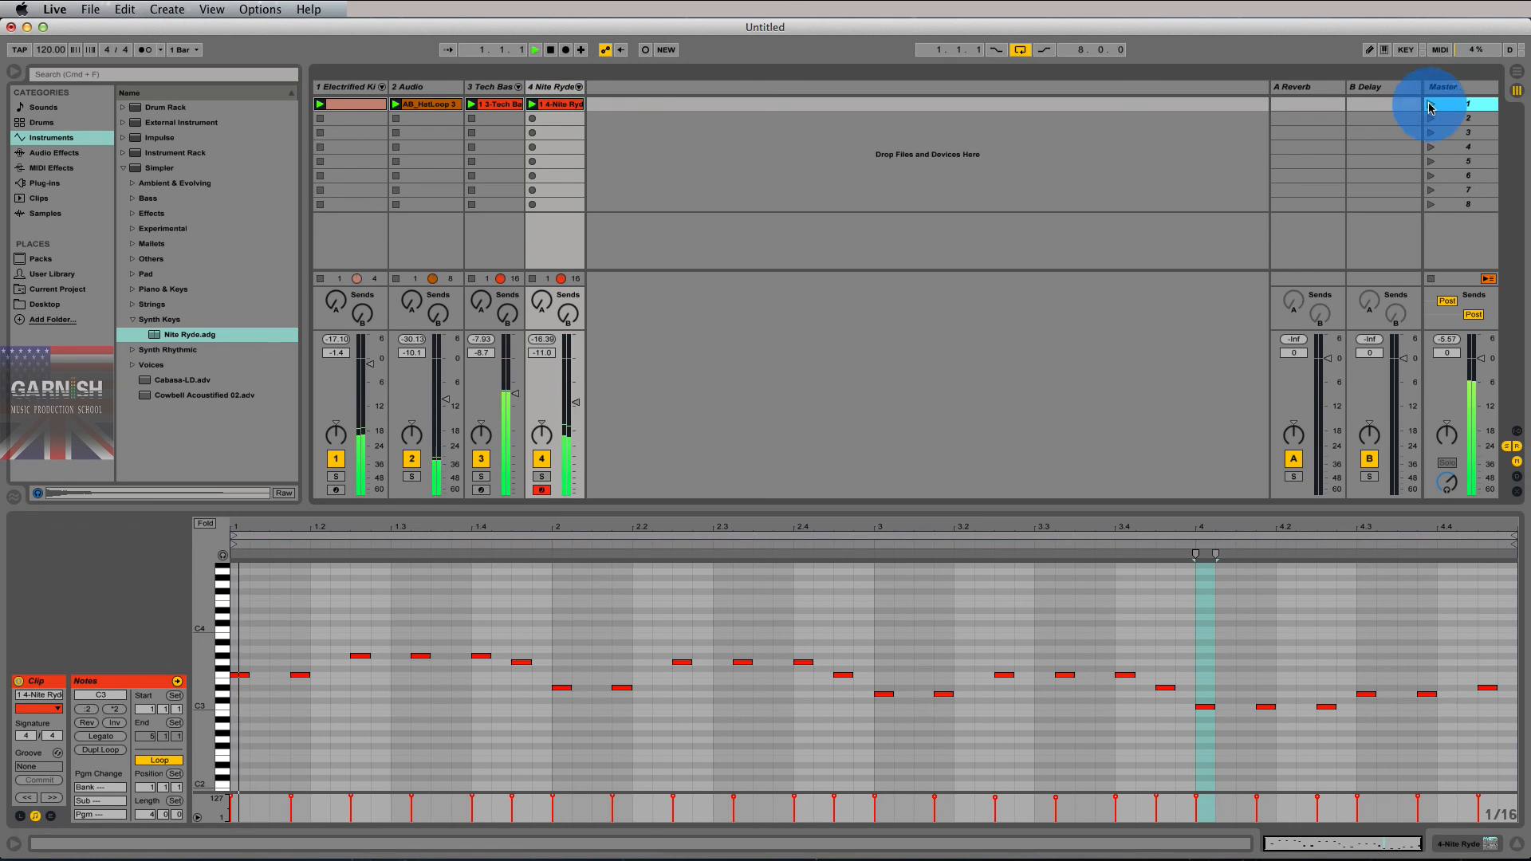